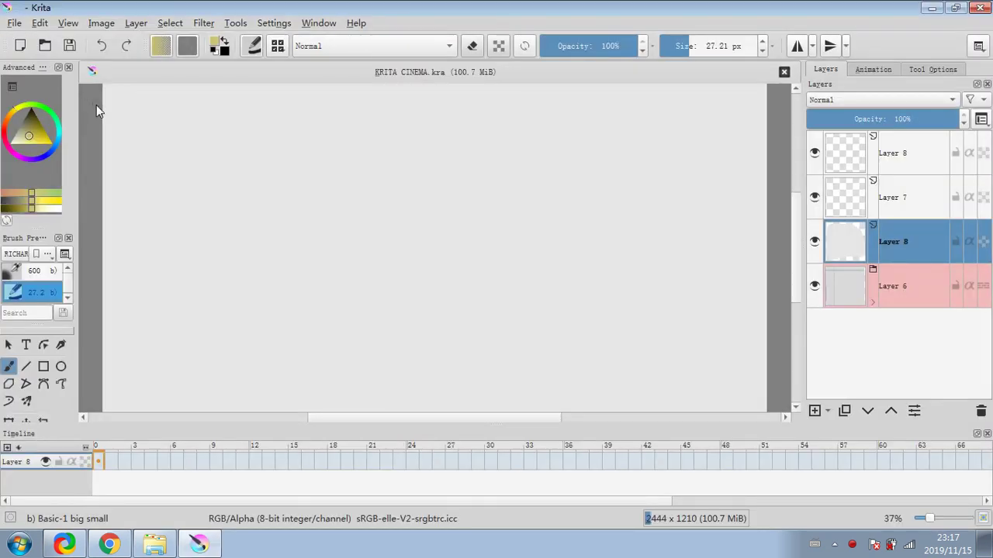
Step: Make Layer 7 the active layer and choose a dark blue painting colour
{"action": "left_click", "coordinate": [900, 197]}
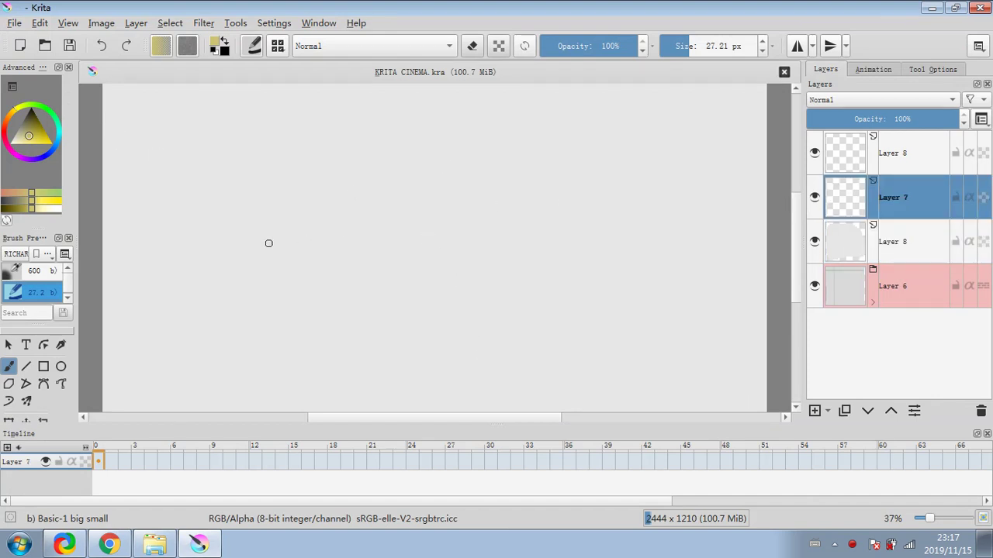
{"action": "key", "text": "d"}
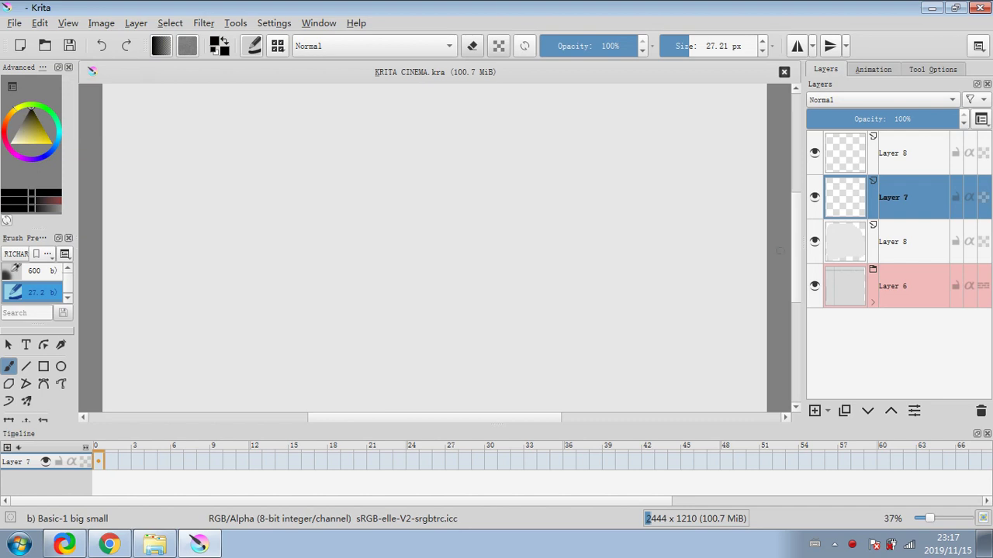
{"action": "scroll", "coordinate": [795, 250], "scroll_direction": "up", "scroll_amount": 2}
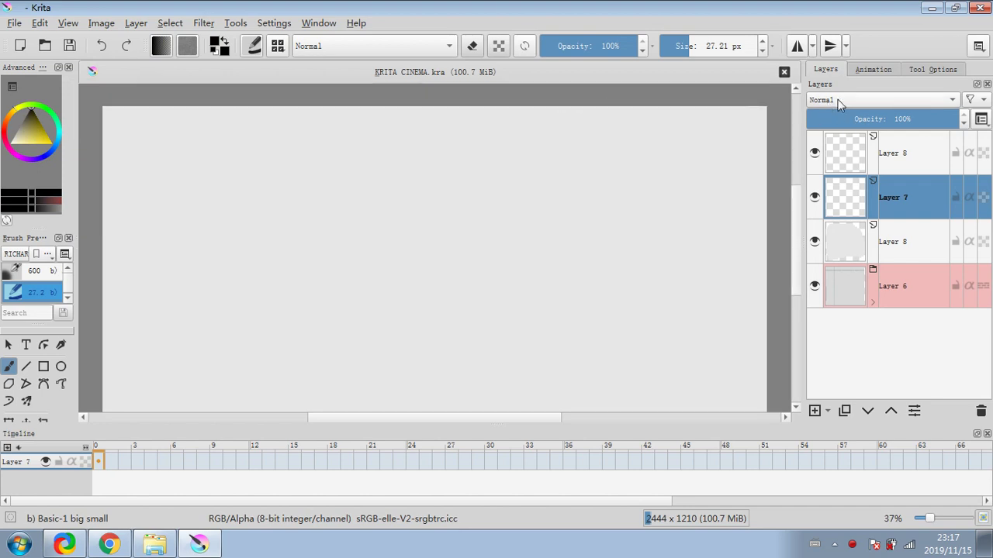
{"action": "left_click", "coordinate": [683, 52]}
{"action": "left_click", "coordinate": [99, 129]}
{"action": "scroll", "coordinate": [67, 293], "scroll_direction": "down", "scroll_amount": 2}
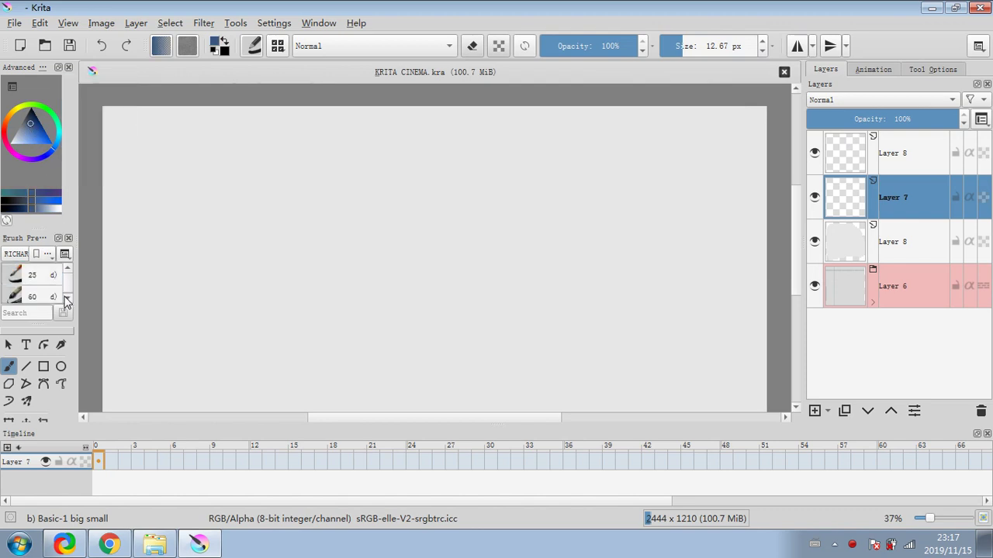
Step: Choose the Charcoal Pencil Medium brush at 12 px with 66% opacity, and set Layer 7's opacity to 51%
{"action": "left_click", "coordinate": [48, 281]}
{"action": "left_click", "coordinate": [41, 299]}
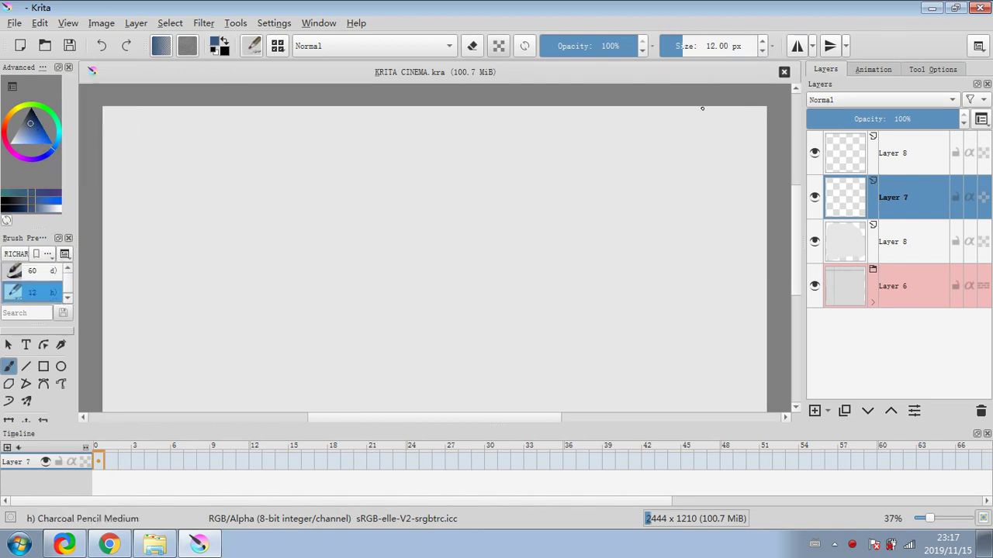
{"action": "left_click", "coordinate": [885, 119]}
{"action": "left_click", "coordinate": [611, 45]}
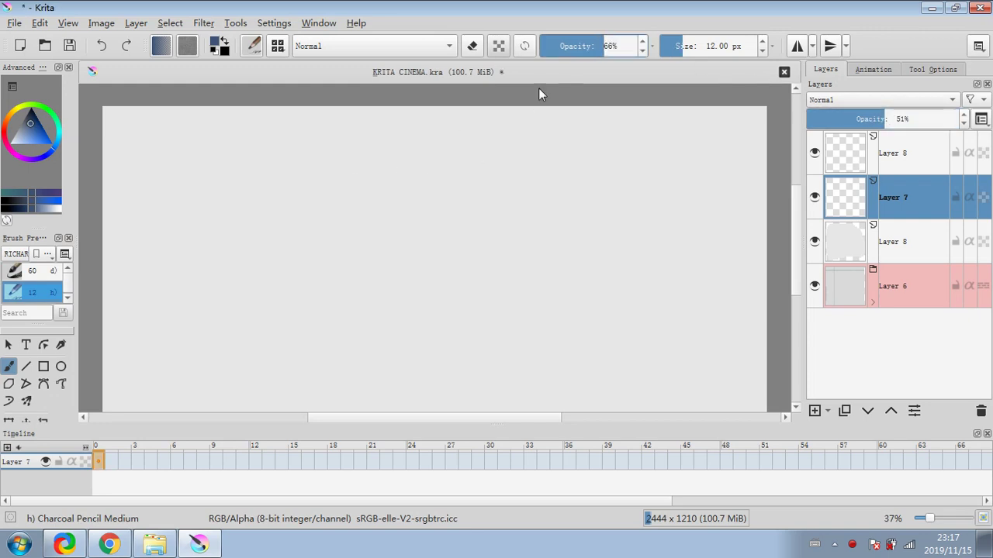
{"action": "mouse_move", "coordinate": [277, 210]}
{"action": "left_mouse_down"}
{"action": "mouse_move", "coordinate": [309, 223]}
{"action": "mouse_move", "coordinate": [299, 189]}
{"action": "left_mouse_up"}
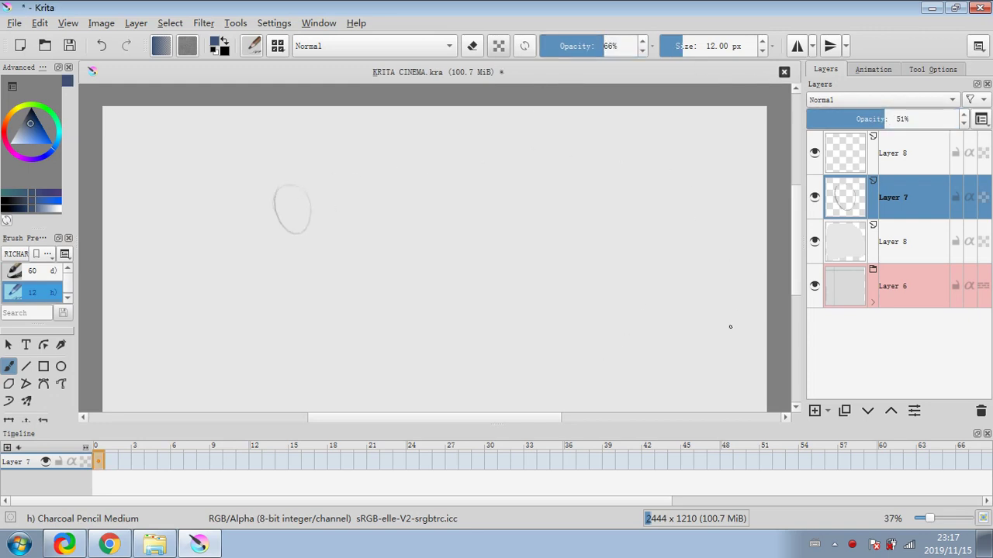
{"action": "scroll", "coordinate": [545, 409], "scroll_direction": "down", "scroll_amount": 2}
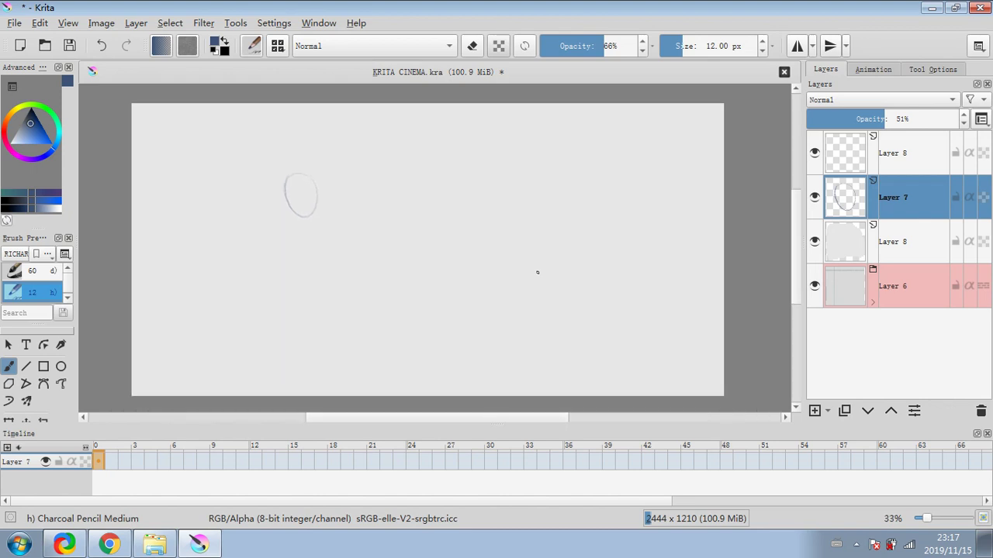
{"action": "left_click", "coordinate": [101, 45]}
Step: Sketch three roughly horizontal guide lines across the canvas and a faint figure made of stacked circles with legs over them
{"action": "left_click_drag", "start_coordinate": [184, 170], "coordinate": [566, 169]}
{"action": "left_click_drag", "start_coordinate": [175, 245], "coordinate": [599, 255]}
{"action": "left_click_drag", "start_coordinate": [174, 331], "coordinate": [594, 314]}
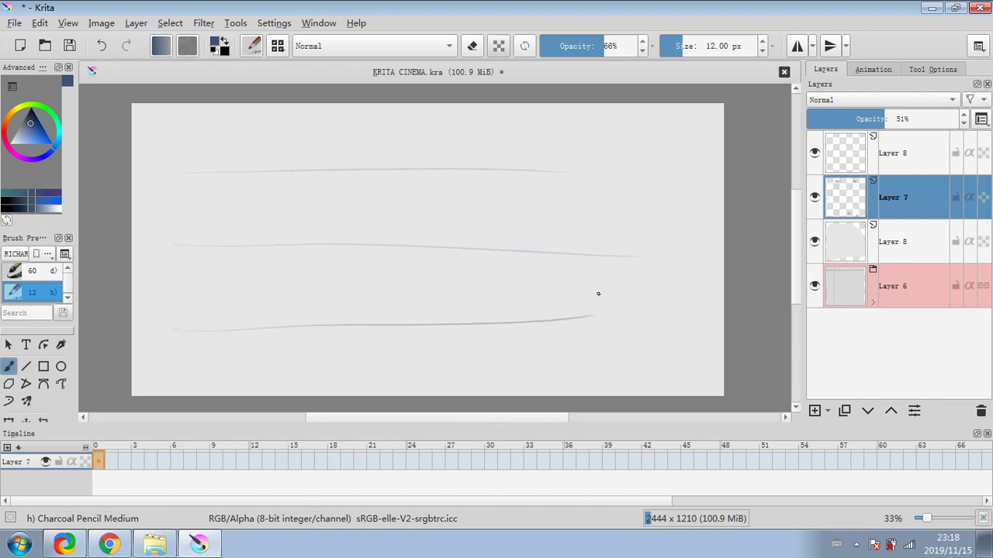
{"action": "mouse_move", "coordinate": [300, 196]}
{"action": "left_mouse_down"}
{"action": "mouse_move", "coordinate": [308, 173]}
{"action": "mouse_move", "coordinate": [307, 250]}
{"action": "mouse_move", "coordinate": [297, 220]}
{"action": "mouse_move", "coordinate": [315, 230]}
{"action": "mouse_move", "coordinate": [314, 264]}
{"action": "left_mouse_up"}
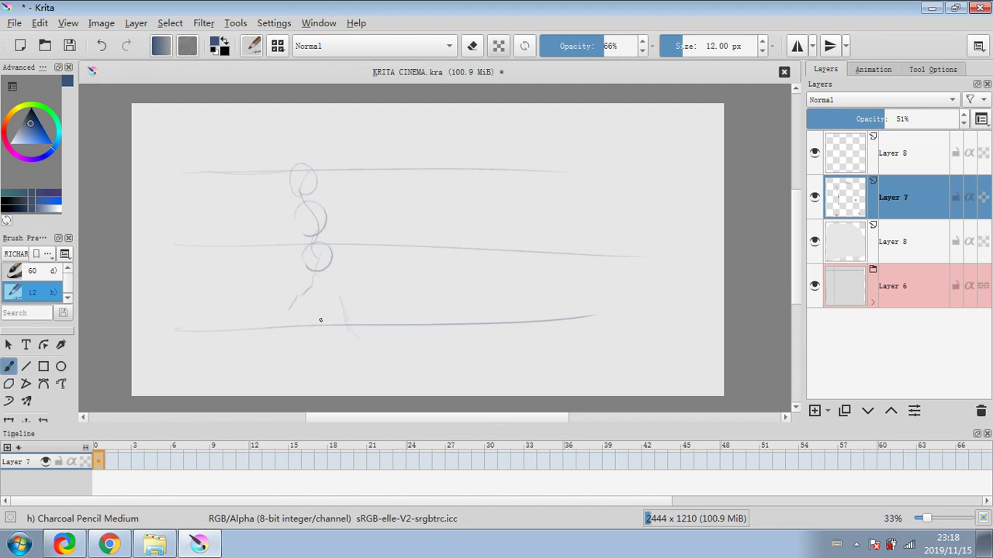
Step: Switch to pink and draw two horizontal lines, one just above and one just below the lowest blue guide line
{"action": "left_click", "coordinate": [47, 157]}
{"action": "left_click", "coordinate": [39, 139]}
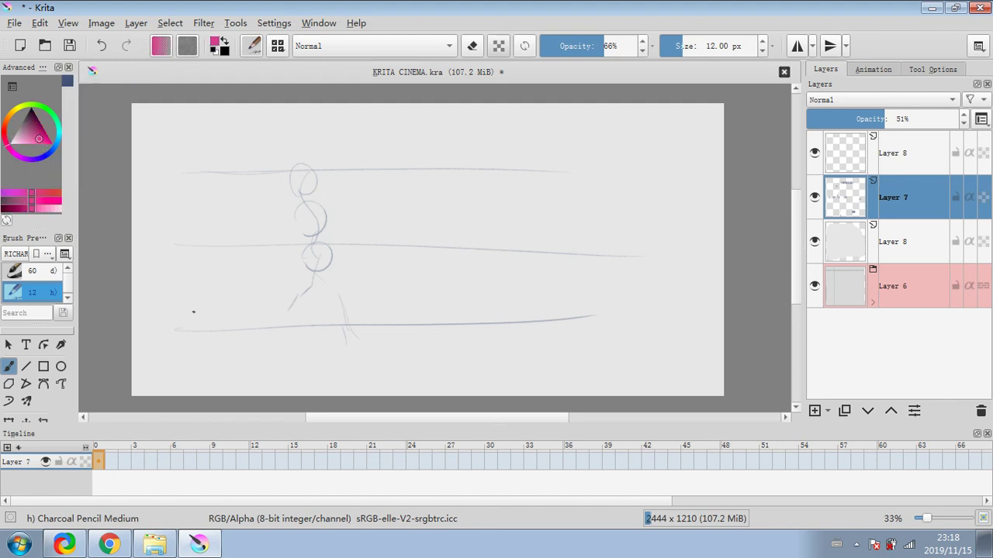
{"action": "left_click_drag", "start_coordinate": [241, 311], "coordinate": [443, 310]}
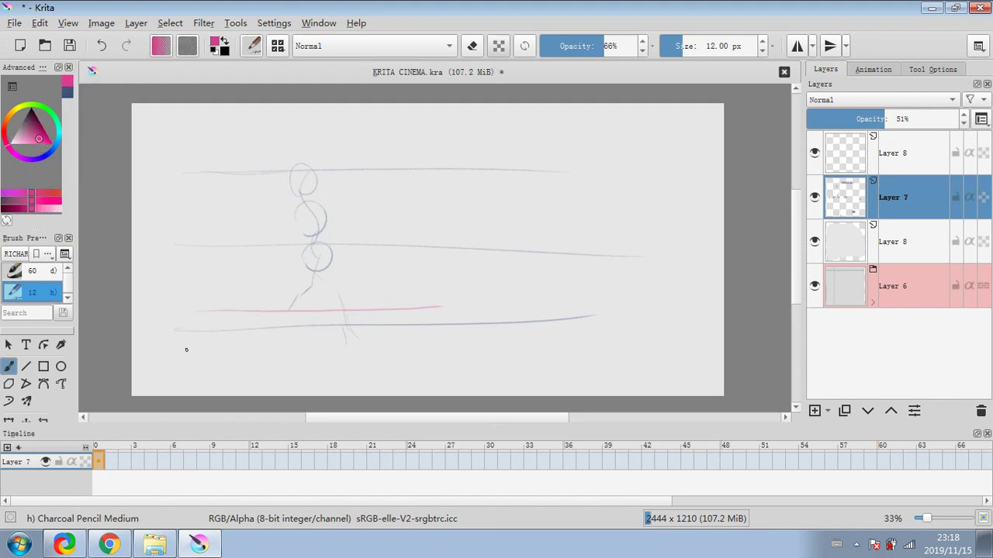
{"action": "left_click_drag", "start_coordinate": [314, 339], "coordinate": [440, 345]}
{"action": "left_click", "coordinate": [101, 45]}
{"action": "left_click", "coordinate": [127, 46]}
{"action": "left_click", "coordinate": [101, 46]}
{"action": "left_click", "coordinate": [126, 46]}
{"action": "left_click", "coordinate": [127, 46]}
Step: Erase most of the sketched figure between the guide lines using an 82.94 px eraser at 96% opacity
{"action": "left_click", "coordinate": [473, 46]}
{"action": "left_click_drag", "start_coordinate": [672, 45], "coordinate": [700, 46]}
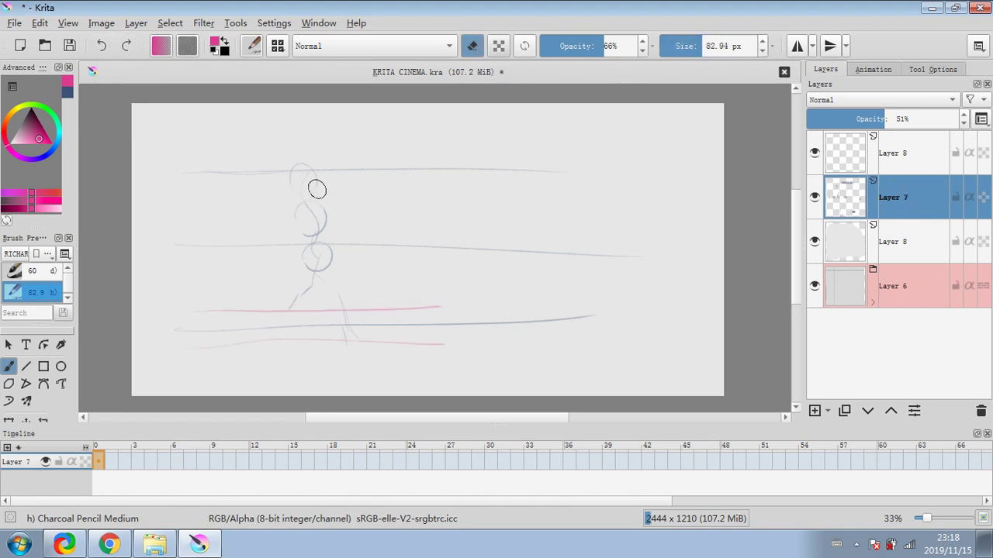
{"action": "left_click_drag", "start_coordinate": [570, 46], "coordinate": [632, 45]}
{"action": "mouse_move", "coordinate": [292, 173]}
{"action": "left_mouse_down"}
{"action": "mouse_move", "coordinate": [316, 180]}
{"action": "mouse_move", "coordinate": [299, 194]}
{"action": "mouse_move", "coordinate": [288, 187]}
{"action": "mouse_move", "coordinate": [324, 205]}
{"action": "mouse_move", "coordinate": [292, 271]}
{"action": "mouse_move", "coordinate": [334, 263]}
{"action": "mouse_move", "coordinate": [301, 255]}
{"action": "mouse_move", "coordinate": [334, 259]}
{"action": "mouse_move", "coordinate": [295, 292]}
{"action": "mouse_move", "coordinate": [329, 306]}
{"action": "mouse_move", "coordinate": [338, 321]}
{"action": "mouse_move", "coordinate": [342, 291]}
{"action": "left_mouse_up"}
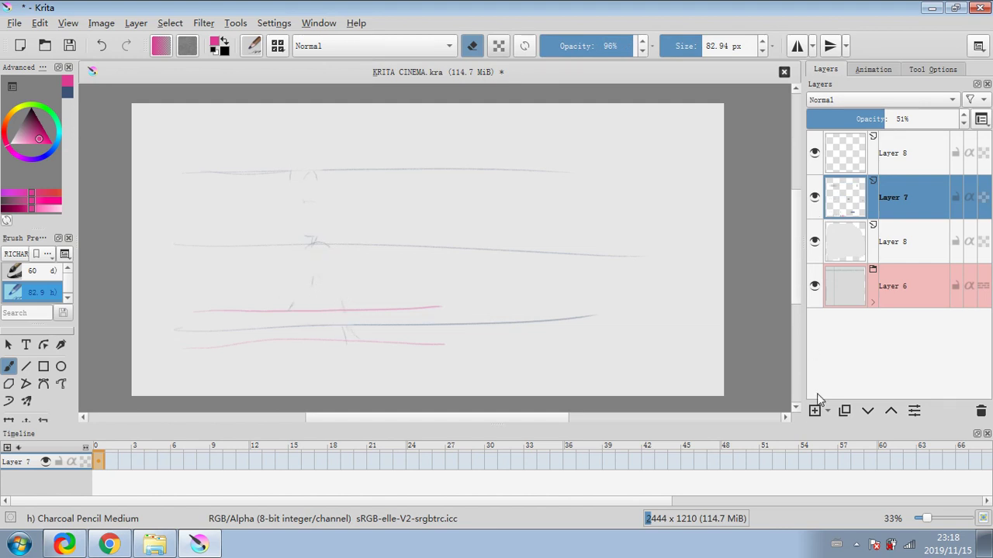
Step: On the uppermost Layer 8, draw a pink circle over the lowest guide lines with the 27.21 px brush, eraser mode off
{"action": "left_click", "coordinate": [912, 149]}
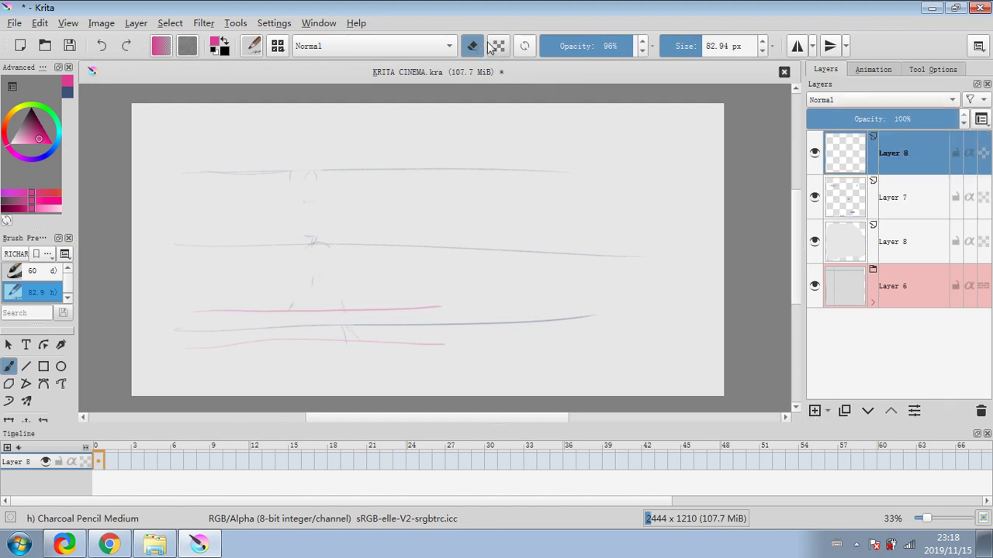
{"action": "key", "text": "e"}
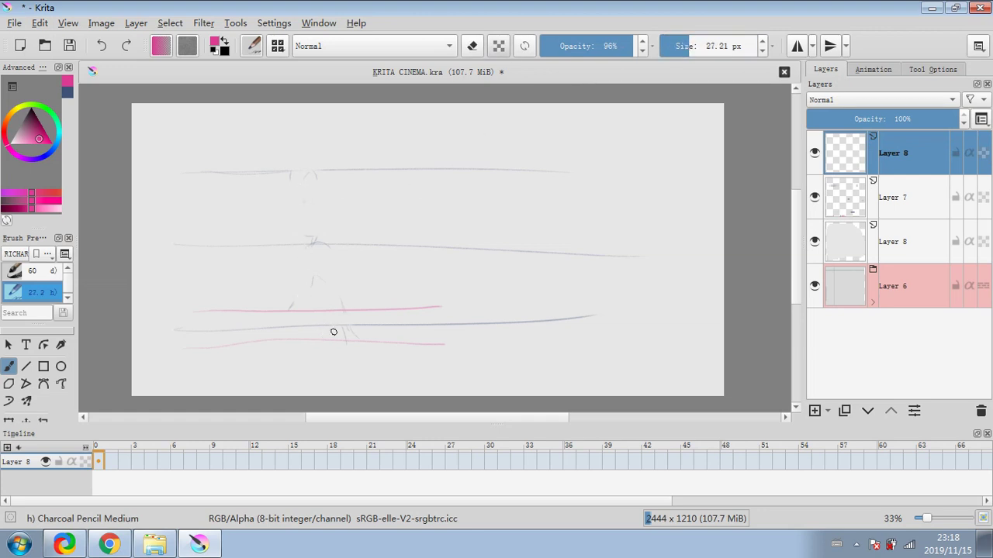
{"action": "mouse_move", "coordinate": [333, 332]}
{"action": "left_mouse_down"}
{"action": "mouse_move", "coordinate": [284, 293]}
{"action": "mouse_move", "coordinate": [341, 294]}
{"action": "mouse_move", "coordinate": [293, 330]}
{"action": "left_mouse_up"}
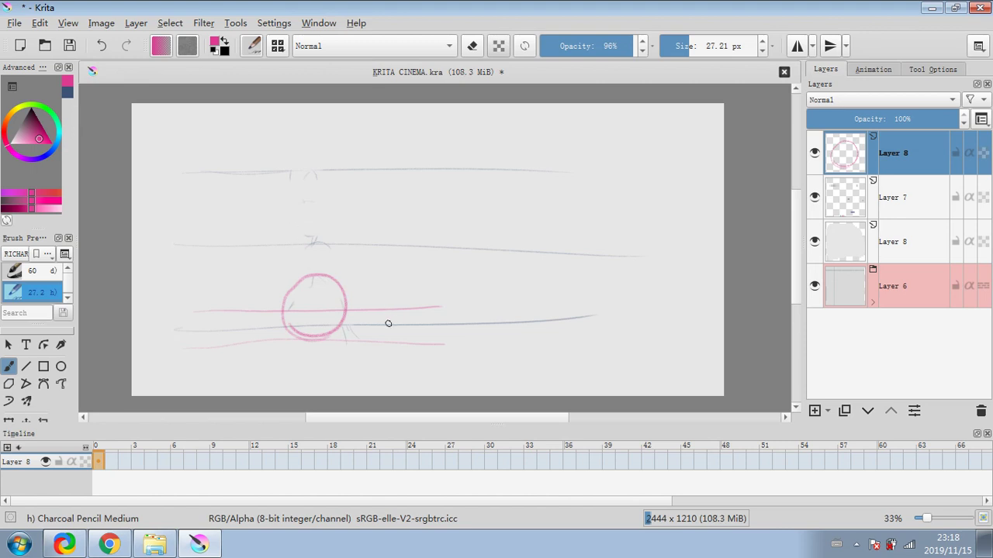
{"action": "mouse_move", "coordinate": [377, 317]}
{"action": "left_mouse_down"}
{"action": "mouse_move", "coordinate": [382, 277]}
{"action": "mouse_move", "coordinate": [414, 277]}
{"action": "mouse_move", "coordinate": [404, 324]}
{"action": "mouse_move", "coordinate": [435, 292]}
{"action": "mouse_move", "coordinate": [450, 310]}
{"action": "left_mouse_up"}
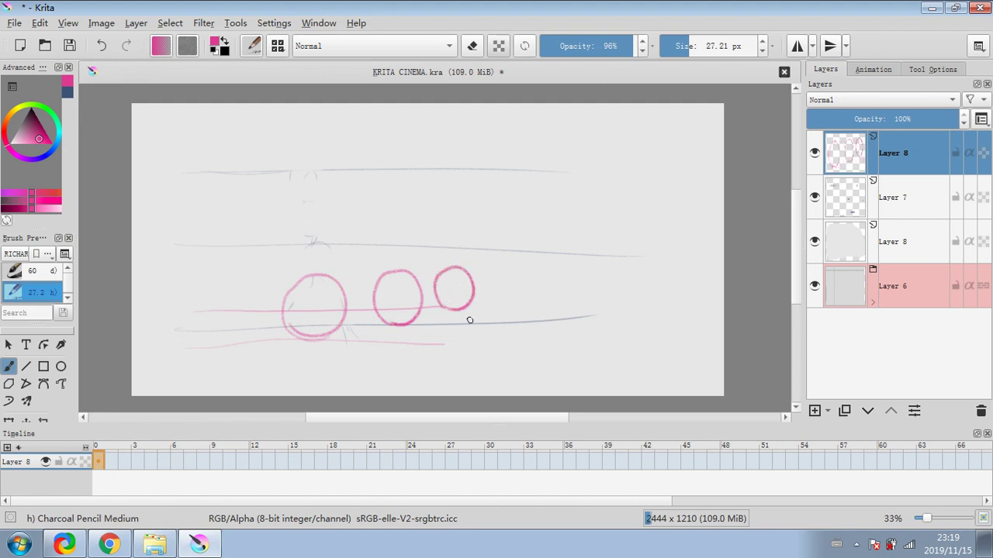
{"action": "left_click", "coordinate": [109, 49]}
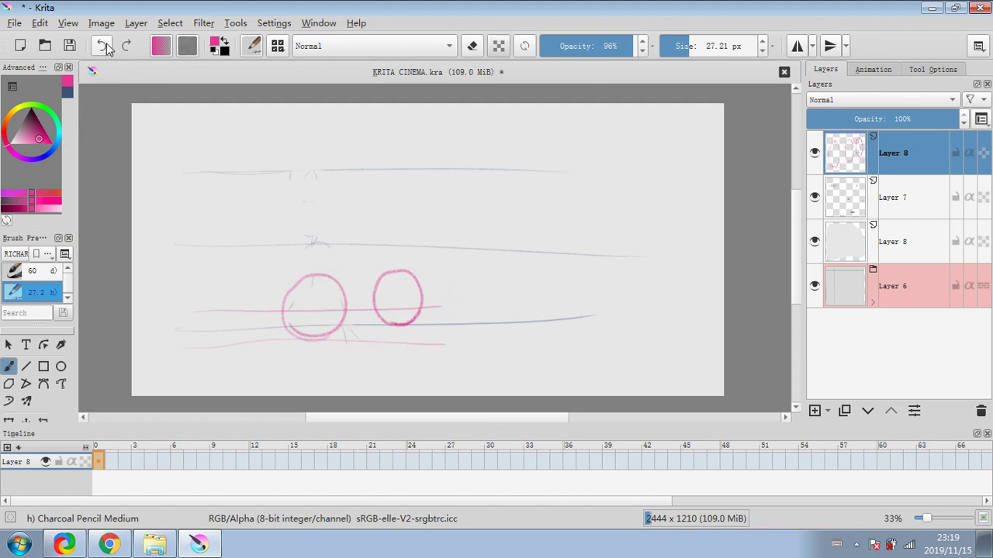
{"action": "left_click", "coordinate": [108, 50]}
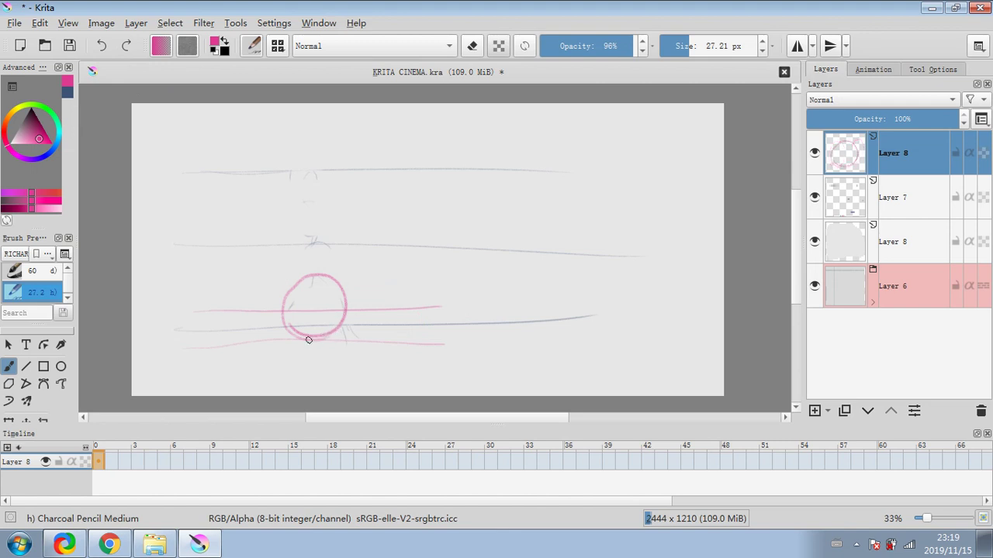
{"action": "mouse_move", "coordinate": [302, 339]}
{"action": "left_mouse_down"}
{"action": "mouse_move", "coordinate": [406, 340]}
{"action": "mouse_move", "coordinate": [259, 336]}
{"action": "left_mouse_up"}
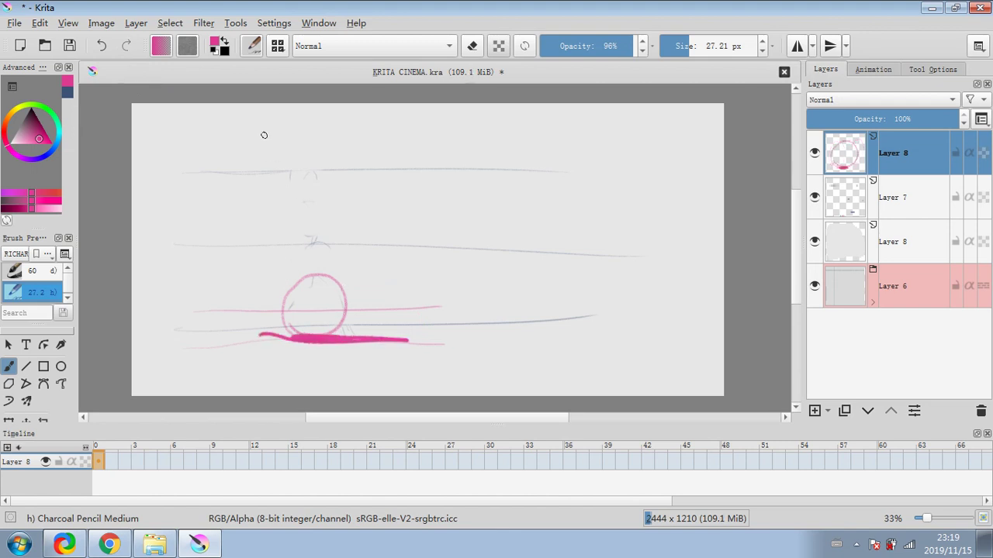
{"action": "key", "text": "ctrl+z"}
{"action": "key", "text": "ctrl+z"}
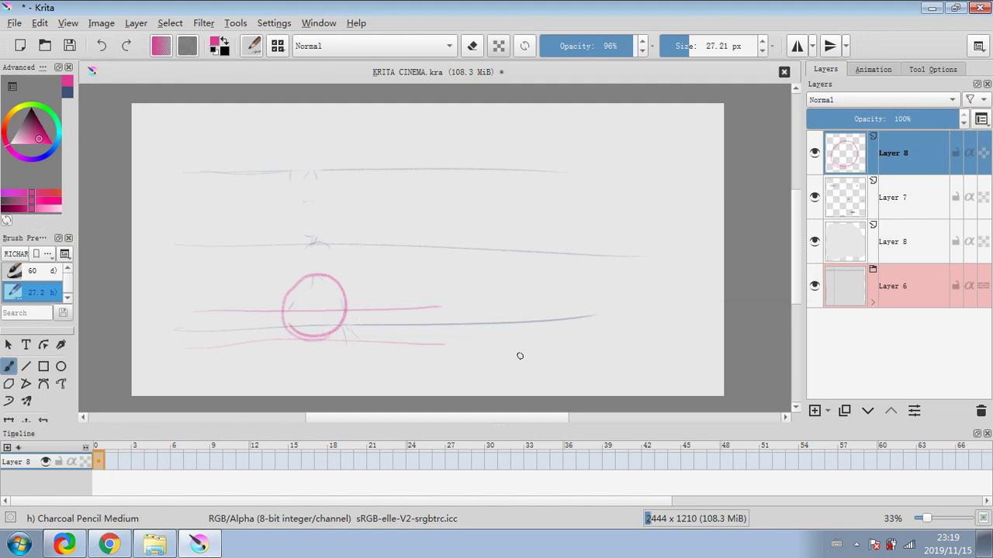
Step: Sketch two converging diagonal pink lines, a blue vertical line between them, and three large overlapping pink circles across them
{"action": "mouse_move", "coordinate": [439, 391]}
{"action": "left_mouse_down"}
{"action": "mouse_move", "coordinate": [477, 369]}
{"action": "mouse_move", "coordinate": [700, 390]}
{"action": "left_mouse_up"}
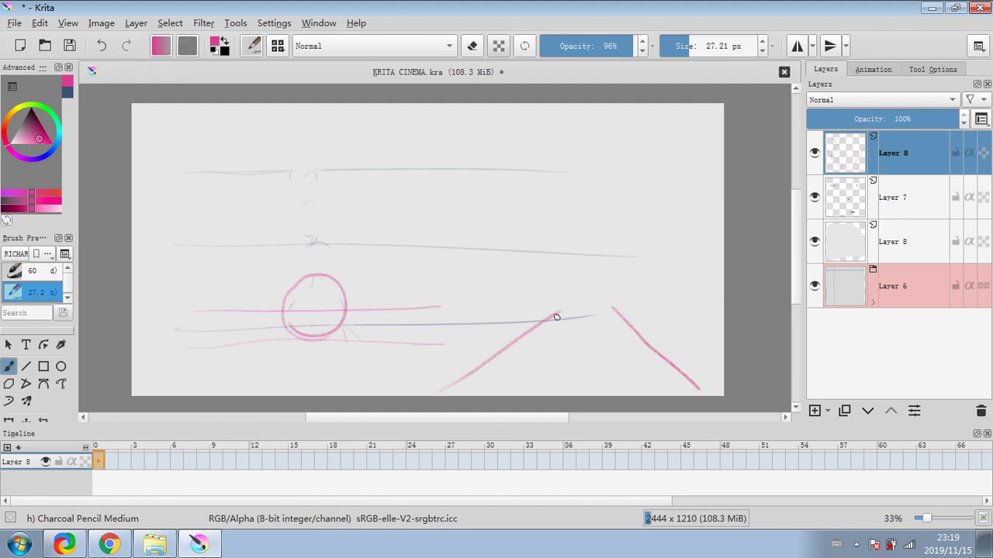
{"action": "left_click_drag", "start_coordinate": [54, 137], "coordinate": [51, 159]}
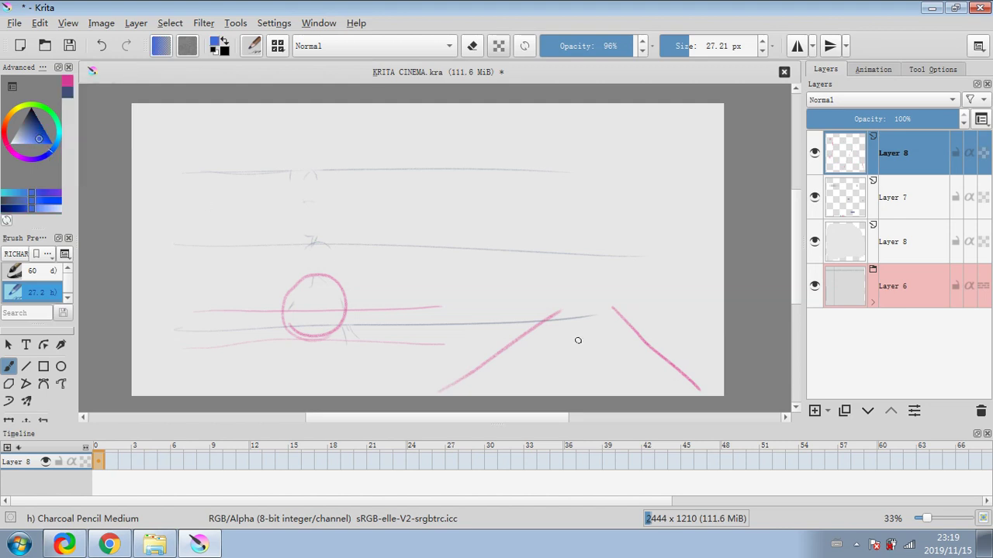
{"action": "left_click_drag", "start_coordinate": [582, 317], "coordinate": [586, 405]}
{"action": "left_click_drag", "start_coordinate": [52, 159], "coordinate": [54, 137]}
{"action": "mouse_move", "coordinate": [625, 339]}
{"action": "left_mouse_down"}
{"action": "mouse_move", "coordinate": [535, 348]}
{"action": "mouse_move", "coordinate": [532, 240]}
{"action": "mouse_move", "coordinate": [638, 336]}
{"action": "left_mouse_up"}
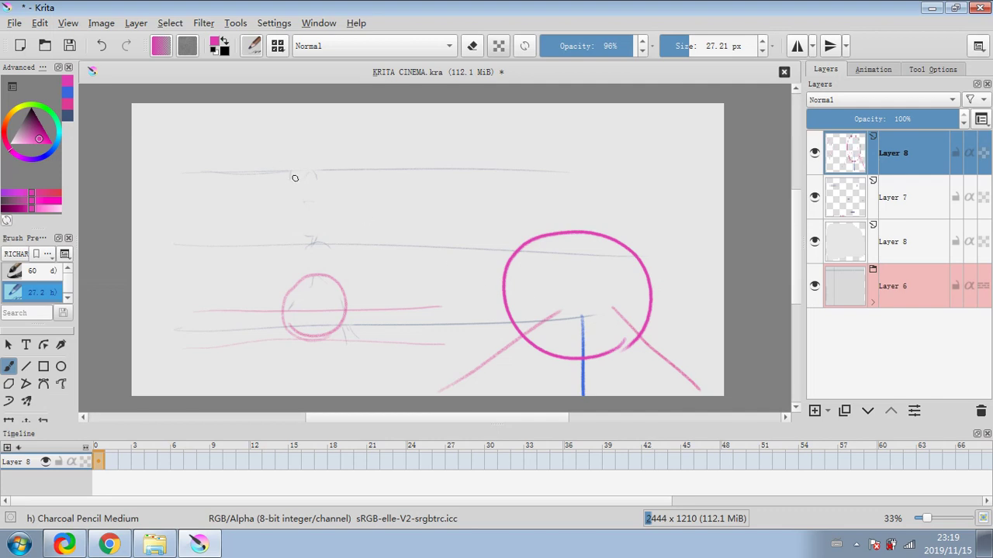
{"action": "left_click_drag", "start_coordinate": [672, 348], "coordinate": [683, 348]}
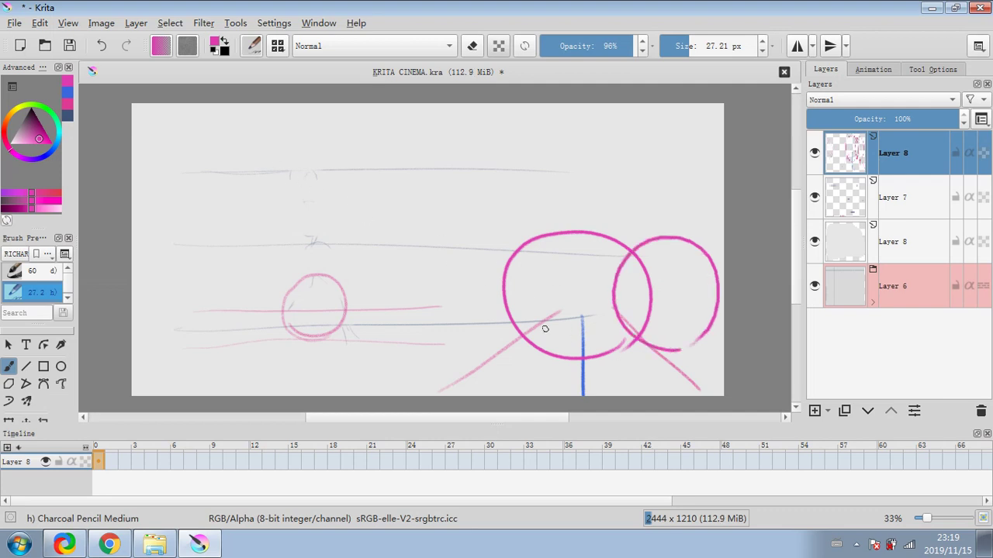
{"action": "left_click_drag", "start_coordinate": [501, 343], "coordinate": [505, 350]}
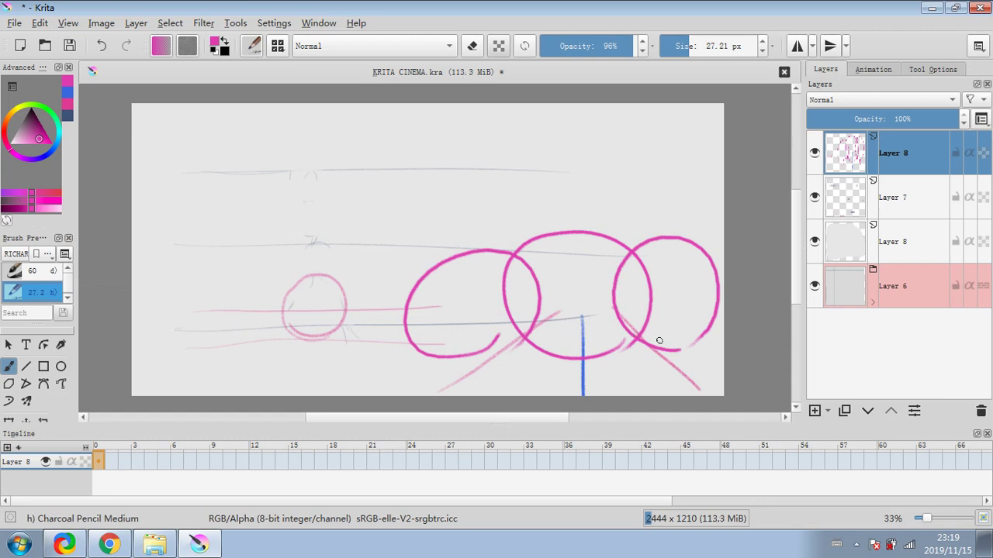
Step: Undo the large circles, the blue and diagonal lines, and the first pink circle on Layer 8
{"action": "key", "text": "ctrl+z"}
{"action": "key", "text": "ctrl+z"}
{"action": "key", "text": "ctrl+z"}
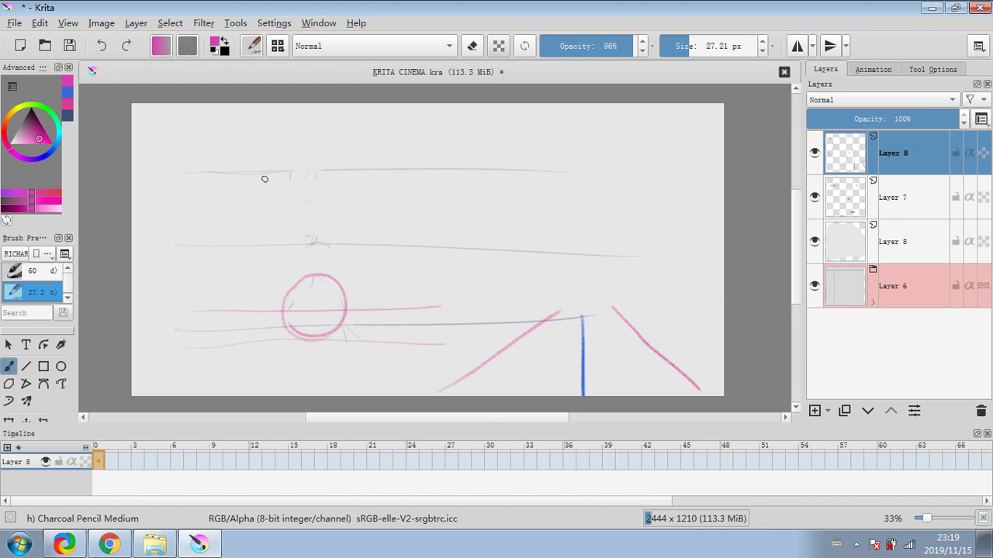
{"action": "left_click", "coordinate": [101, 45]}
{"action": "left_click", "coordinate": [101, 45]}
{"action": "left_click", "coordinate": [101, 45]}
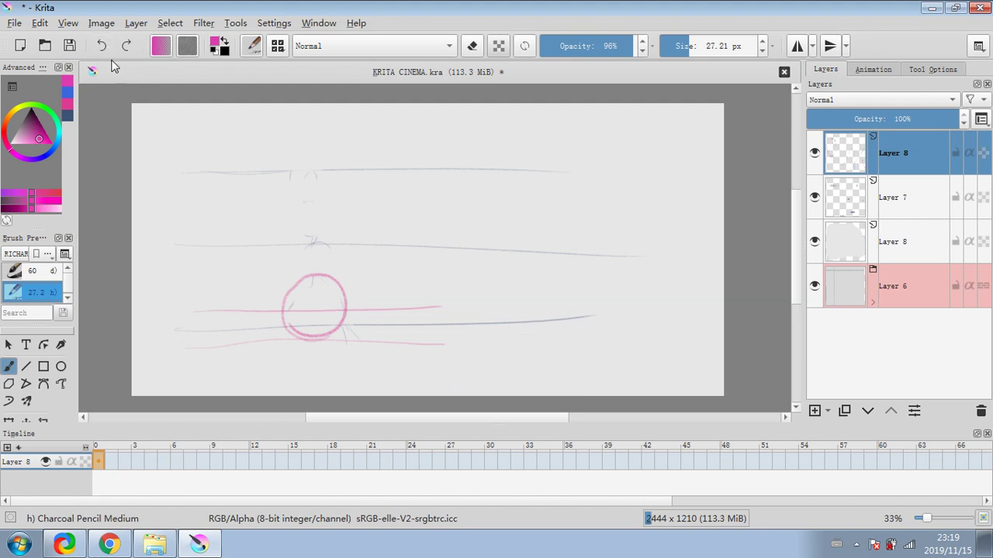
{"action": "left_click", "coordinate": [100, 45]}
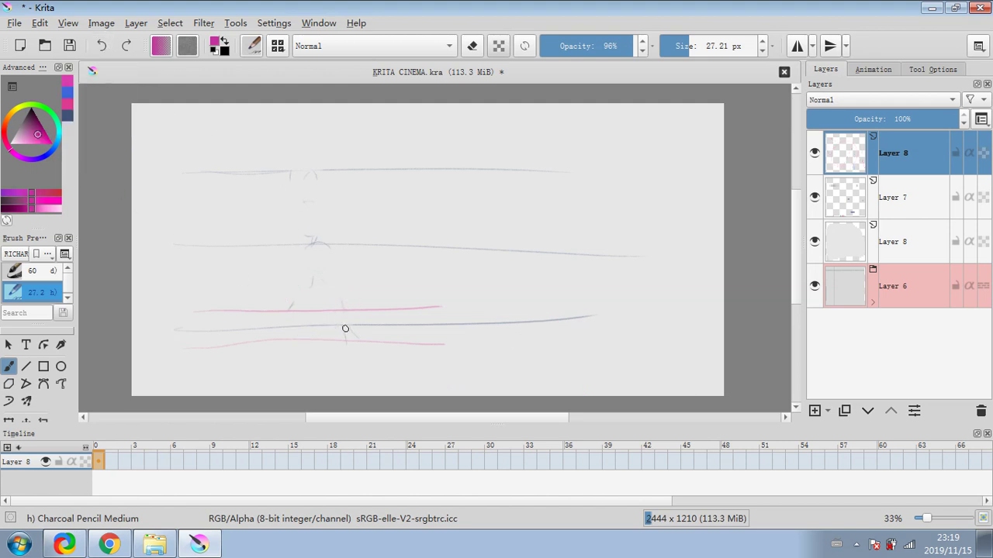
{"action": "mouse_move", "coordinate": [335, 331]}
{"action": "left_mouse_down"}
{"action": "mouse_move", "coordinate": [293, 323]}
{"action": "mouse_move", "coordinate": [290, 304]}
{"action": "mouse_move", "coordinate": [298, 288]}
{"action": "mouse_move", "coordinate": [291, 304]}
{"action": "mouse_move", "coordinate": [321, 282]}
{"action": "mouse_move", "coordinate": [307, 285]}
{"action": "mouse_move", "coordinate": [345, 301]}
{"action": "mouse_move", "coordinate": [338, 285]}
{"action": "mouse_move", "coordinate": [338, 332]}
{"action": "left_mouse_up"}
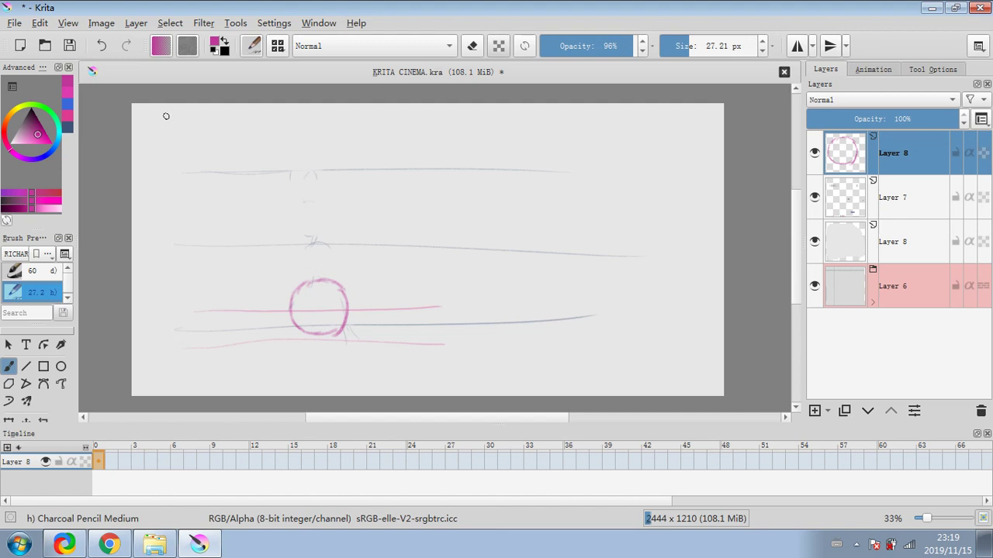
{"action": "left_click", "coordinate": [103, 46]}
{"action": "left_click", "coordinate": [103, 48]}
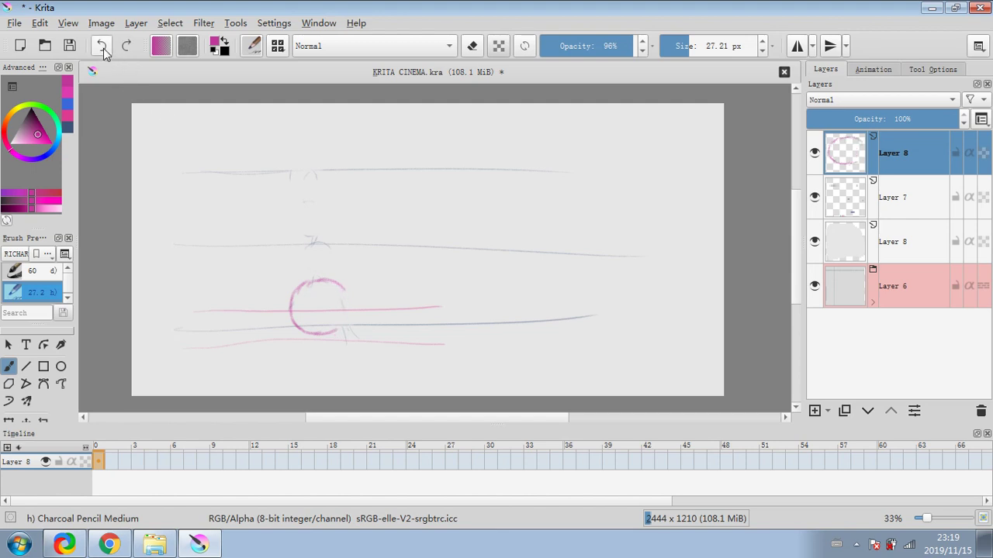
{"action": "left_click", "coordinate": [104, 48]}
{"action": "left_click", "coordinate": [103, 48]}
{"action": "left_click", "coordinate": [103, 47]}
{"action": "left_click", "coordinate": [103, 48]}
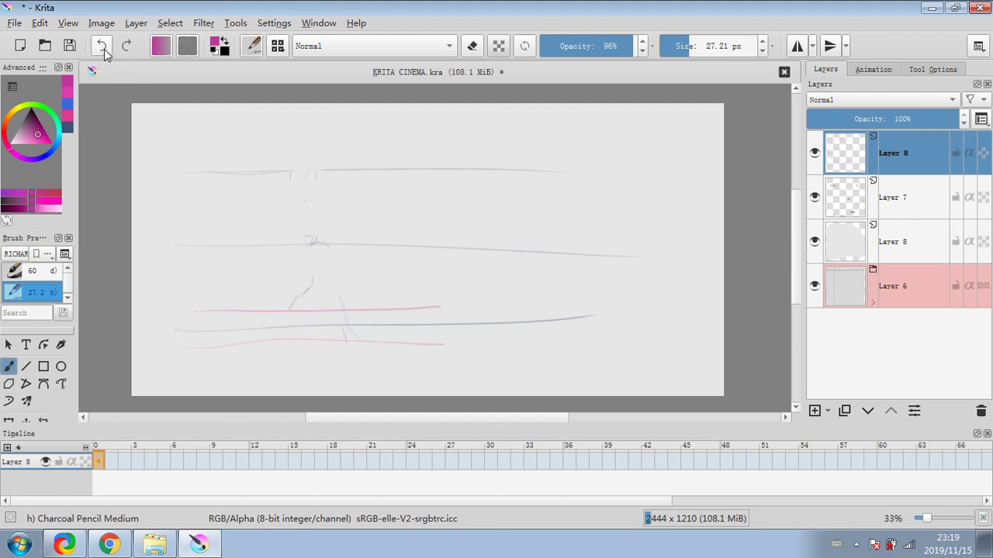
{"action": "left_click", "coordinate": [104, 48]}
Step: Redo the undone eraser strokes on Layer 7, leaving the circle strokes undone, and hide Layer 7
{"action": "left_click", "coordinate": [127, 46]}
{"action": "left_click", "coordinate": [127, 47]}
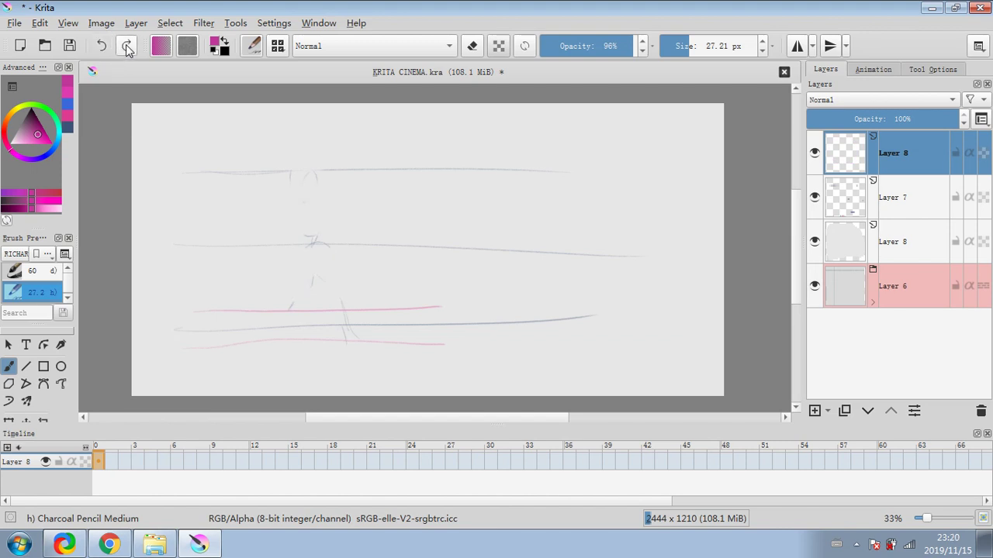
{"action": "left_click", "coordinate": [127, 47]}
{"action": "left_click", "coordinate": [127, 46]}
{"action": "left_click", "coordinate": [127, 47]}
{"action": "left_click", "coordinate": [103, 47]}
{"action": "left_click", "coordinate": [103, 48]}
{"action": "left_click", "coordinate": [814, 197]}
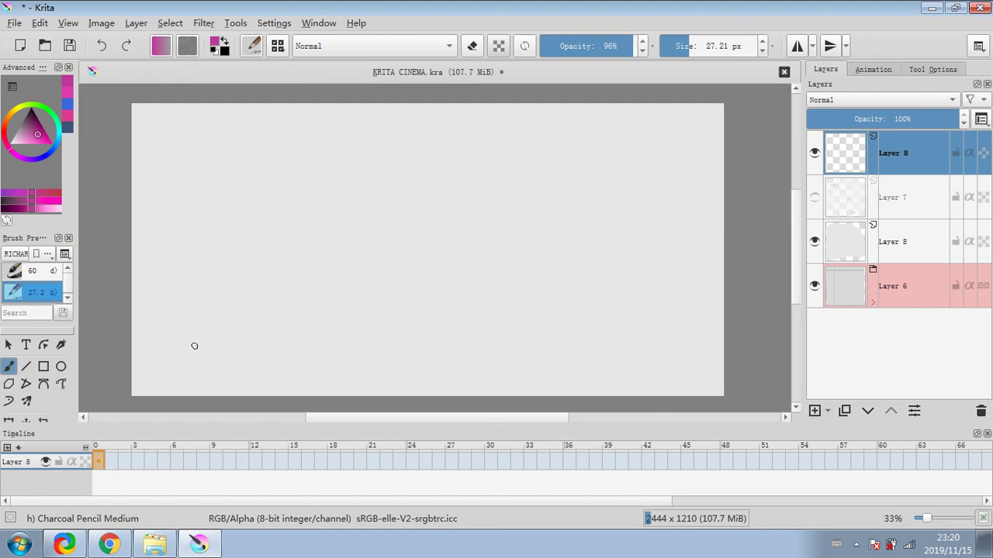
Step: Divide the canvas into three panels with two vertical pink lines from edge to edge on the uppermost Layer 8
{"action": "left_click_drag", "start_coordinate": [316, 98], "coordinate": [327, 395]}
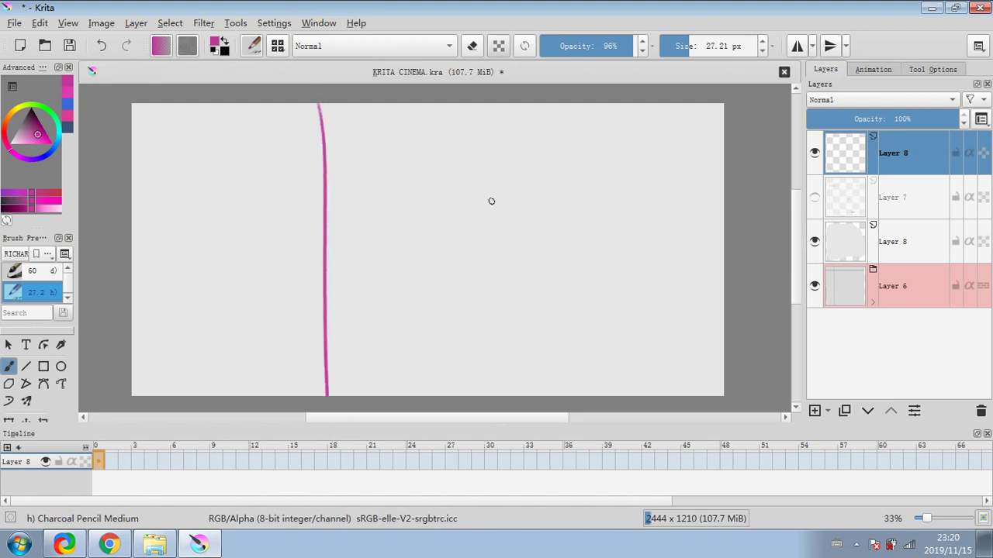
{"action": "left_click_drag", "start_coordinate": [507, 177], "coordinate": [498, 194]}
{"action": "left_click_drag", "start_coordinate": [532, 103], "coordinate": [531, 396]}
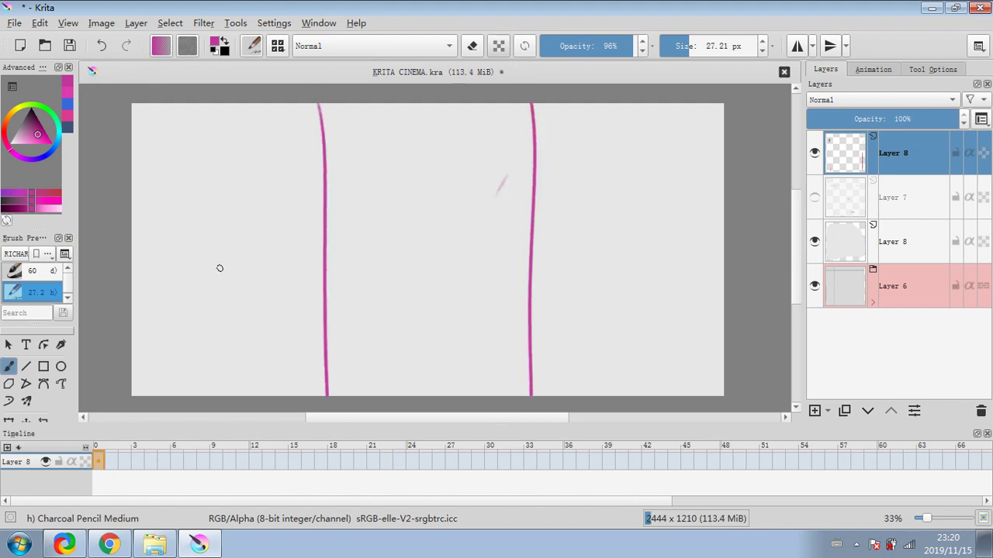
Step: Draw a simple pink front-view house in the first panel, with a leafy-branched tree beside it and short ground lines on both sides
{"action": "mouse_move", "coordinate": [181, 268]}
{"action": "left_mouse_down"}
{"action": "mouse_move", "coordinate": [180, 226]}
{"action": "mouse_move", "coordinate": [272, 218]}
{"action": "mouse_move", "coordinate": [265, 271]}
{"action": "left_mouse_up"}
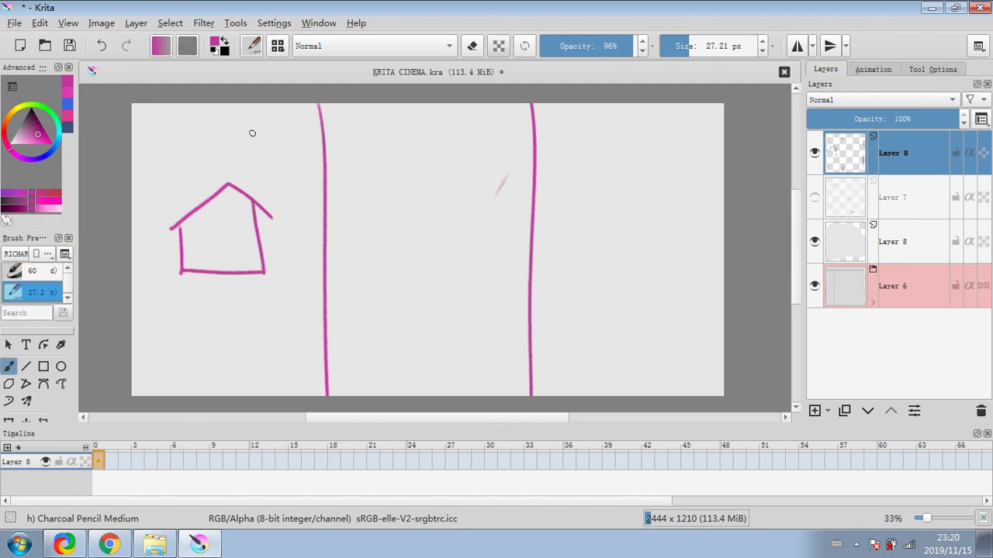
{"action": "left_click_drag", "start_coordinate": [225, 105], "coordinate": [299, 149]}
{"action": "mouse_move", "coordinate": [257, 117]}
{"action": "left_mouse_down"}
{"action": "mouse_move", "coordinate": [296, 129]}
{"action": "mouse_move", "coordinate": [287, 115]}
{"action": "mouse_move", "coordinate": [245, 117]}
{"action": "left_mouse_up"}
{"action": "mouse_move", "coordinate": [295, 151]}
{"action": "left_mouse_down"}
{"action": "mouse_move", "coordinate": [298, 261]}
{"action": "mouse_move", "coordinate": [294, 287]}
{"action": "mouse_move", "coordinate": [302, 157]}
{"action": "mouse_move", "coordinate": [287, 289]}
{"action": "mouse_move", "coordinate": [308, 178]}
{"action": "mouse_move", "coordinate": [312, 284]}
{"action": "left_mouse_up"}
{"action": "left_click_drag", "start_coordinate": [266, 262], "coordinate": [287, 259]}
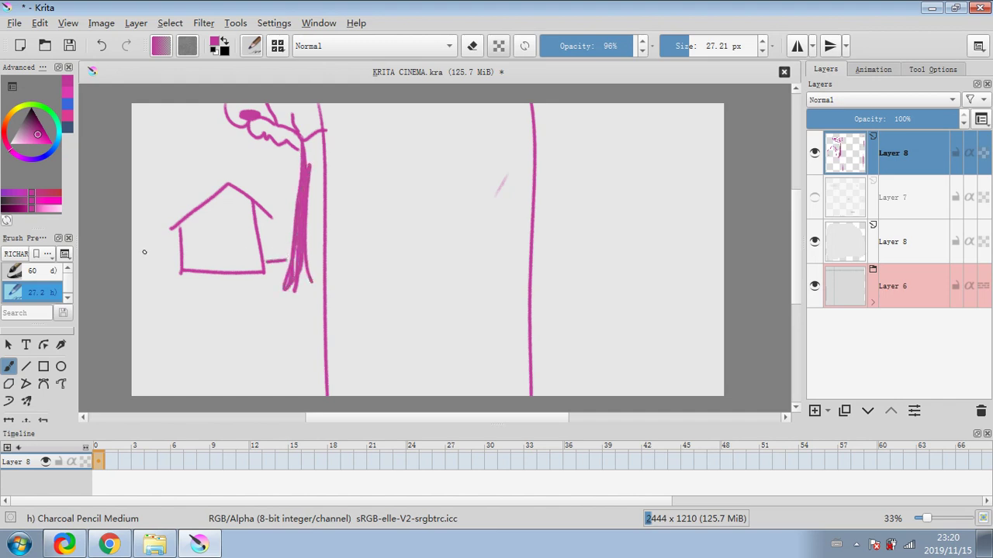
{"action": "left_click_drag", "start_coordinate": [143, 252], "coordinate": [168, 255]}
Step: Draw a pink box with a rounded lid in front of the house and add a door to the house
{"action": "mouse_move", "coordinate": [176, 297]}
{"action": "left_mouse_down"}
{"action": "mouse_move", "coordinate": [224, 292]}
{"action": "mouse_move", "coordinate": [211, 286]}
{"action": "left_mouse_up"}
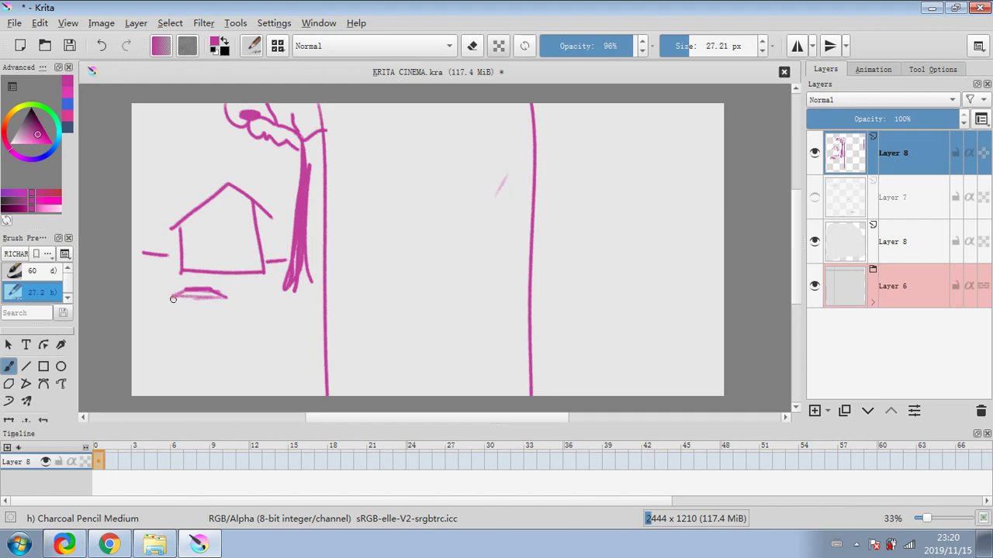
{"action": "mouse_move", "coordinate": [173, 299]}
{"action": "left_mouse_down"}
{"action": "mouse_move", "coordinate": [217, 292]}
{"action": "mouse_move", "coordinate": [228, 301]}
{"action": "mouse_move", "coordinate": [186, 296]}
{"action": "mouse_move", "coordinate": [195, 297]}
{"action": "mouse_move", "coordinate": [173, 304]}
{"action": "mouse_move", "coordinate": [174, 330]}
{"action": "left_mouse_up"}
{"action": "left_click", "coordinate": [472, 46]}
{"action": "left_click", "coordinate": [472, 45]}
{"action": "mouse_move", "coordinate": [196, 332]}
{"action": "left_mouse_down"}
{"action": "mouse_move", "coordinate": [225, 329]}
{"action": "mouse_move", "coordinate": [225, 302]}
{"action": "left_mouse_up"}
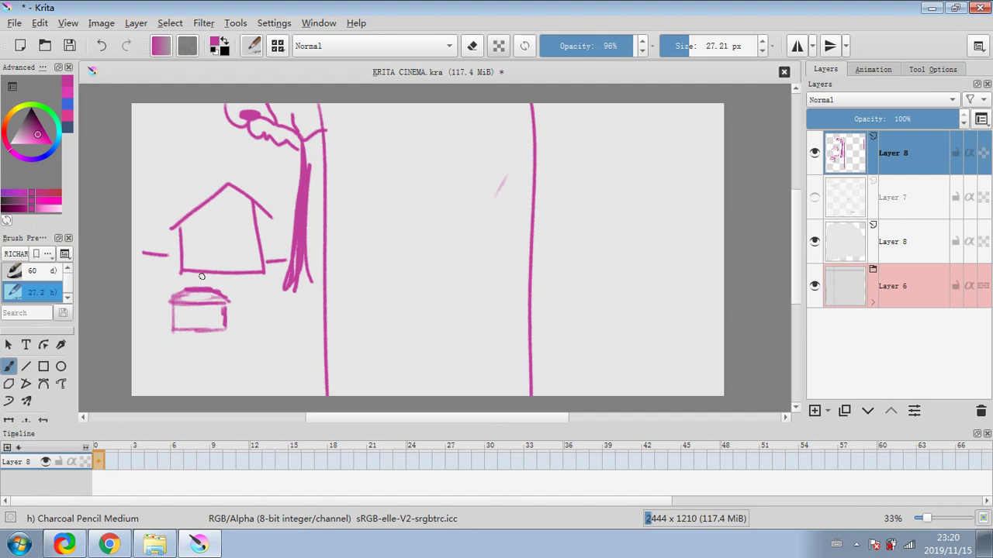
{"action": "left_click_drag", "start_coordinate": [219, 270], "coordinate": [242, 273]}
Step: Handwrite "Mid" at the top of the first panel and "looking up" at the top of the middle panel
{"action": "mouse_move", "coordinate": [141, 156]}
{"action": "left_mouse_down"}
{"action": "mouse_move", "coordinate": [182, 141]}
{"action": "mouse_move", "coordinate": [188, 116]}
{"action": "left_mouse_up"}
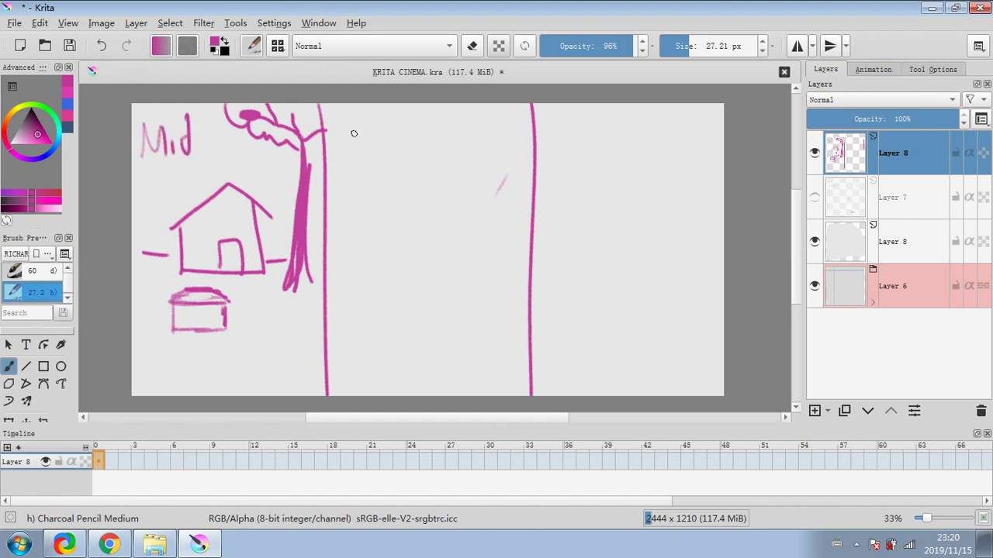
{"action": "mouse_move", "coordinate": [343, 112]}
{"action": "left_mouse_down"}
{"action": "mouse_move", "coordinate": [372, 136]}
{"action": "mouse_move", "coordinate": [384, 120]}
{"action": "mouse_move", "coordinate": [401, 138]}
{"action": "left_mouse_up"}
{"action": "mouse_move", "coordinate": [407, 140]}
{"action": "left_mouse_down"}
{"action": "mouse_move", "coordinate": [427, 131]}
{"action": "mouse_move", "coordinate": [420, 166]}
{"action": "left_mouse_up"}
{"action": "mouse_move", "coordinate": [456, 120]}
{"action": "left_mouse_down"}
{"action": "mouse_move", "coordinate": [469, 124]}
{"action": "mouse_move", "coordinate": [475, 161]}
{"action": "left_mouse_up"}
{"action": "left_click_drag", "start_coordinate": [477, 121], "coordinate": [479, 146]}
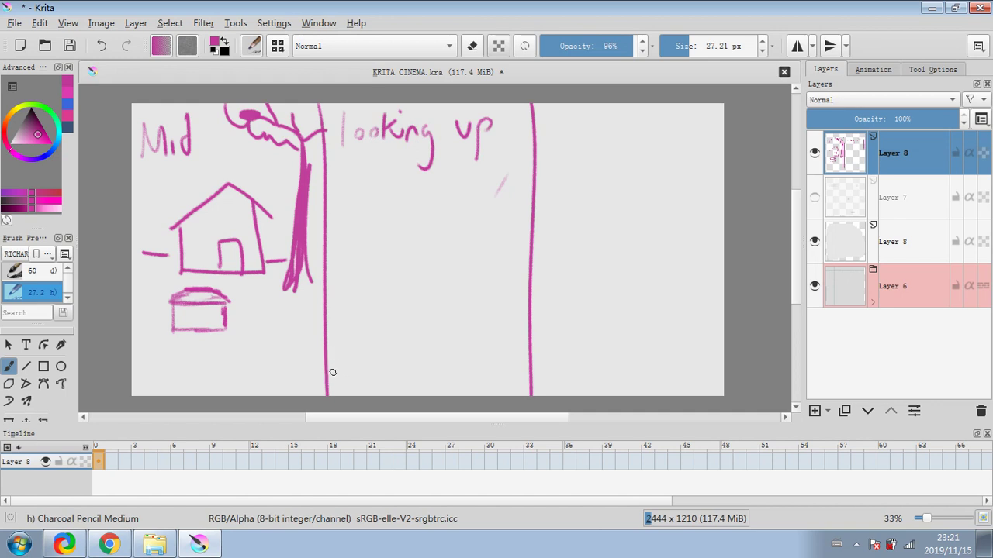
Step: Sketch a low ground line, a thin trunk and an overhanging tree canopy in the middle panel, and underline "looking up"
{"action": "mouse_move", "coordinate": [328, 372]}
{"action": "left_mouse_down"}
{"action": "mouse_move", "coordinate": [519, 369]}
{"action": "mouse_move", "coordinate": [501, 307]}
{"action": "mouse_move", "coordinate": [502, 256]}
{"action": "mouse_move", "coordinate": [488, 233]}
{"action": "mouse_move", "coordinate": [452, 235]}
{"action": "mouse_move", "coordinate": [399, 194]}
{"action": "left_mouse_up"}
{"action": "left_click_drag", "start_coordinate": [463, 210], "coordinate": [450, 158]}
{"action": "left_click_drag", "start_coordinate": [497, 186], "coordinate": [503, 138]}
{"action": "left_click_drag", "start_coordinate": [407, 169], "coordinate": [462, 214]}
{"action": "mouse_move", "coordinate": [362, 195]}
{"action": "left_mouse_down"}
{"action": "mouse_move", "coordinate": [404, 186]}
{"action": "mouse_move", "coordinate": [461, 216]}
{"action": "mouse_move", "coordinate": [518, 214]}
{"action": "left_mouse_up"}
{"action": "left_click_drag", "start_coordinate": [406, 186], "coordinate": [423, 186]}
{"action": "left_click_drag", "start_coordinate": [484, 198], "coordinate": [491, 211]}
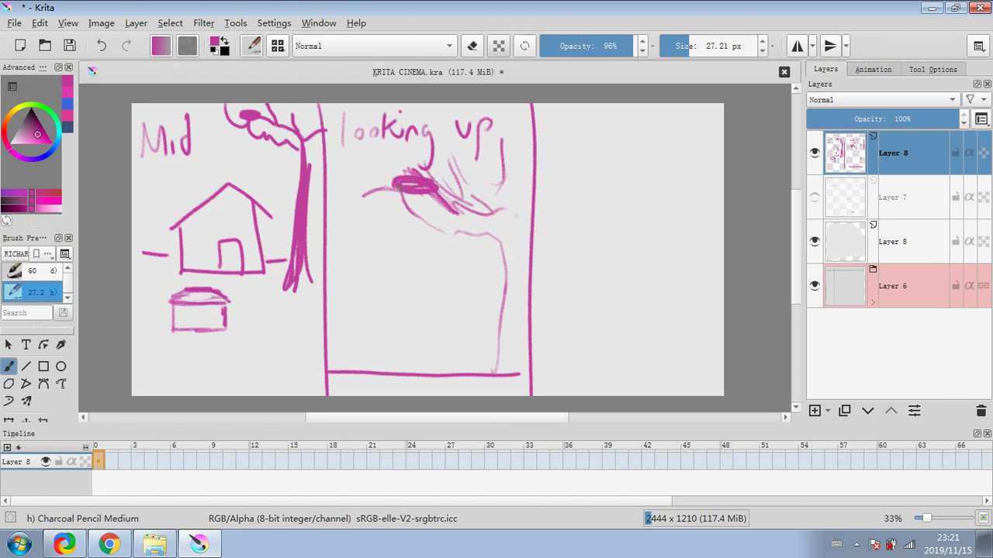
{"action": "mouse_move", "coordinate": [371, 189]}
{"action": "left_mouse_down"}
{"action": "mouse_move", "coordinate": [473, 232]}
{"action": "mouse_move", "coordinate": [497, 232]}
{"action": "mouse_move", "coordinate": [516, 215]}
{"action": "left_mouse_up"}
{"action": "mouse_move", "coordinate": [399, 194]}
{"action": "left_mouse_down"}
{"action": "mouse_move", "coordinate": [377, 161]}
{"action": "mouse_move", "coordinate": [546, 144]}
{"action": "left_mouse_up"}
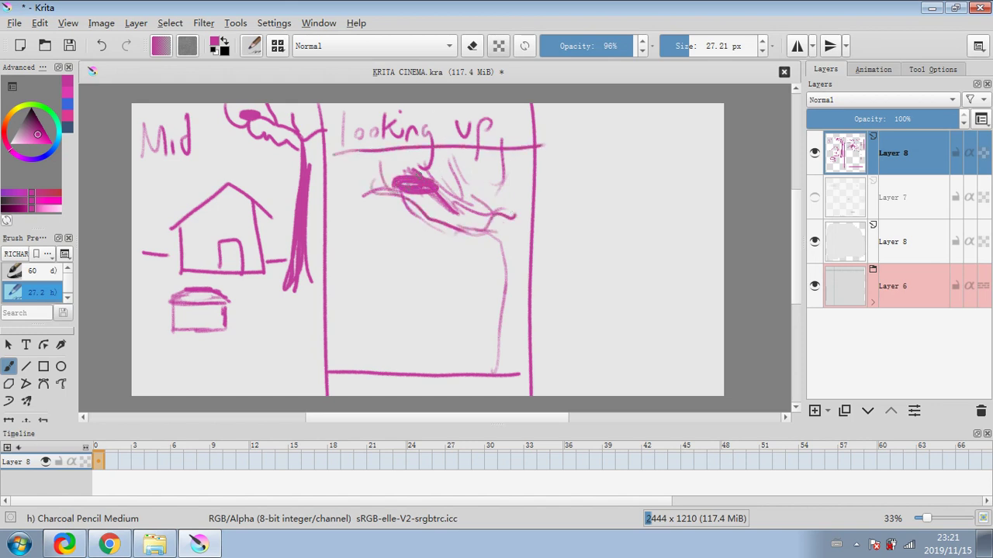
{"action": "left_click_drag", "start_coordinate": [436, 193], "coordinate": [490, 241]}
{"action": "mouse_move", "coordinate": [380, 159]}
{"action": "left_mouse_down"}
{"action": "mouse_move", "coordinate": [454, 226]}
{"action": "mouse_move", "coordinate": [525, 226]}
{"action": "left_mouse_up"}
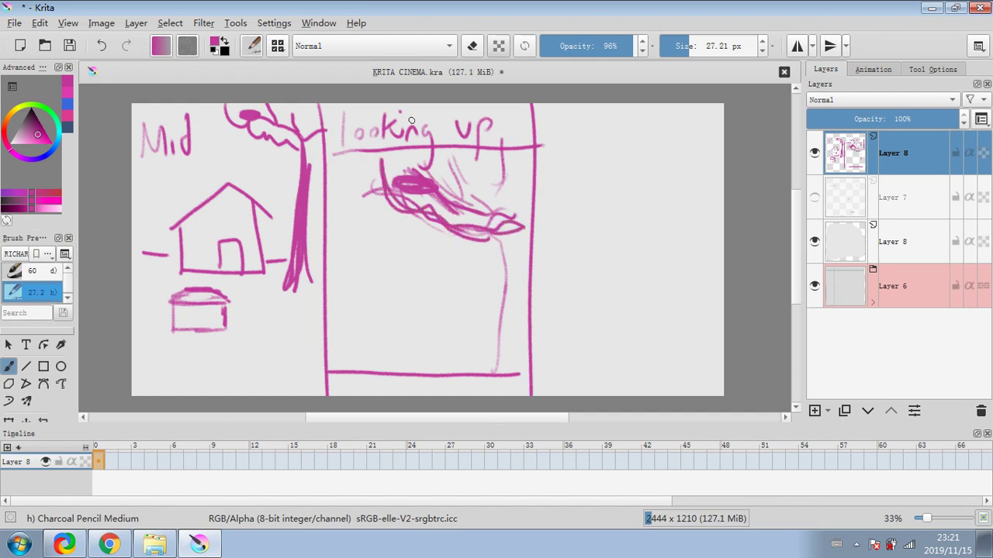
Step: Scribble green foliage over the tree branches in the first and middle panels
{"action": "left_click", "coordinate": [51, 113]}
{"action": "mouse_move", "coordinate": [247, 135]}
{"action": "left_mouse_down"}
{"action": "mouse_move", "coordinate": [278, 141]}
{"action": "mouse_move", "coordinate": [251, 126]}
{"action": "mouse_move", "coordinate": [273, 134]}
{"action": "mouse_move", "coordinate": [253, 112]}
{"action": "mouse_move", "coordinate": [312, 124]}
{"action": "left_mouse_up"}
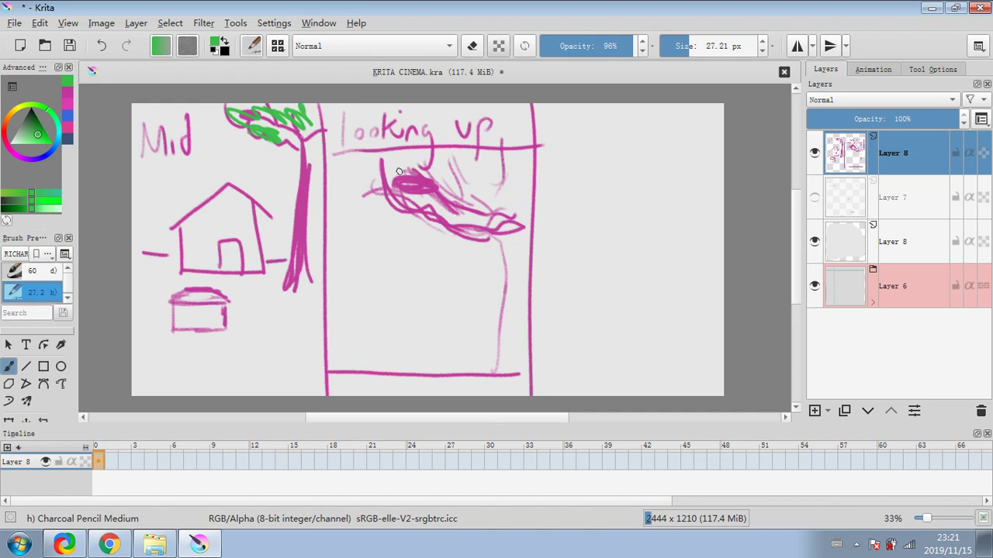
{"action": "mouse_move", "coordinate": [408, 198]}
{"action": "left_mouse_down"}
{"action": "mouse_move", "coordinate": [435, 200]}
{"action": "mouse_move", "coordinate": [506, 228]}
{"action": "mouse_move", "coordinate": [481, 199]}
{"action": "mouse_move", "coordinate": [490, 201]}
{"action": "mouse_move", "coordinate": [497, 178]}
{"action": "mouse_move", "coordinate": [397, 166]}
{"action": "left_mouse_up"}
Step: Using the pink sampled from the tree trunk, sketch a tall house tapering upward with a door in the middle panel
{"action": "left_click", "coordinate": [14, 134]}
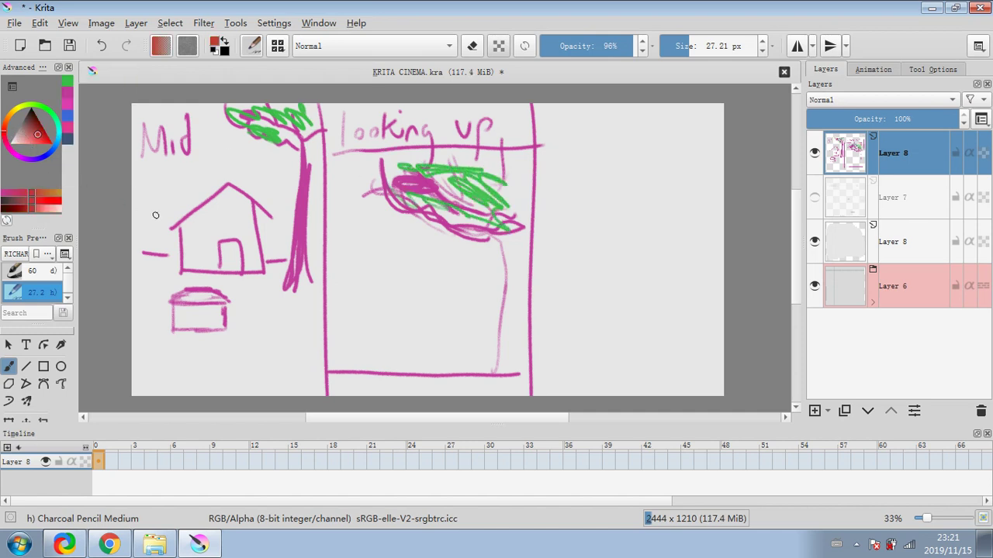
{"action": "left_click", "coordinate": [302, 208], "text": "ctrl"}
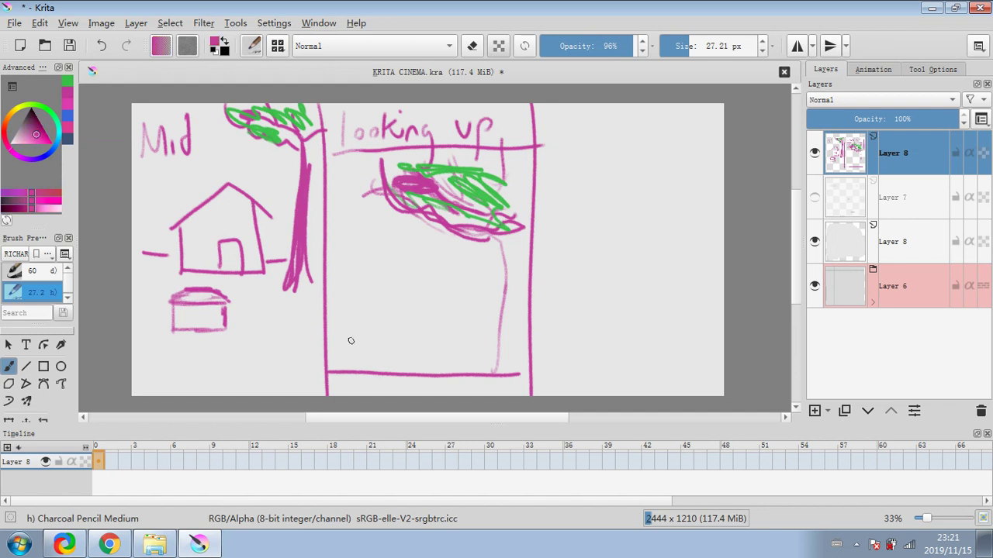
{"action": "mouse_move", "coordinate": [334, 362]}
{"action": "left_mouse_down"}
{"action": "mouse_move", "coordinate": [358, 273]}
{"action": "mouse_move", "coordinate": [401, 244]}
{"action": "mouse_move", "coordinate": [470, 259]}
{"action": "mouse_move", "coordinate": [424, 248]}
{"action": "mouse_move", "coordinate": [345, 273]}
{"action": "left_mouse_up"}
{"action": "left_click_drag", "start_coordinate": [468, 267], "coordinate": [489, 346]}
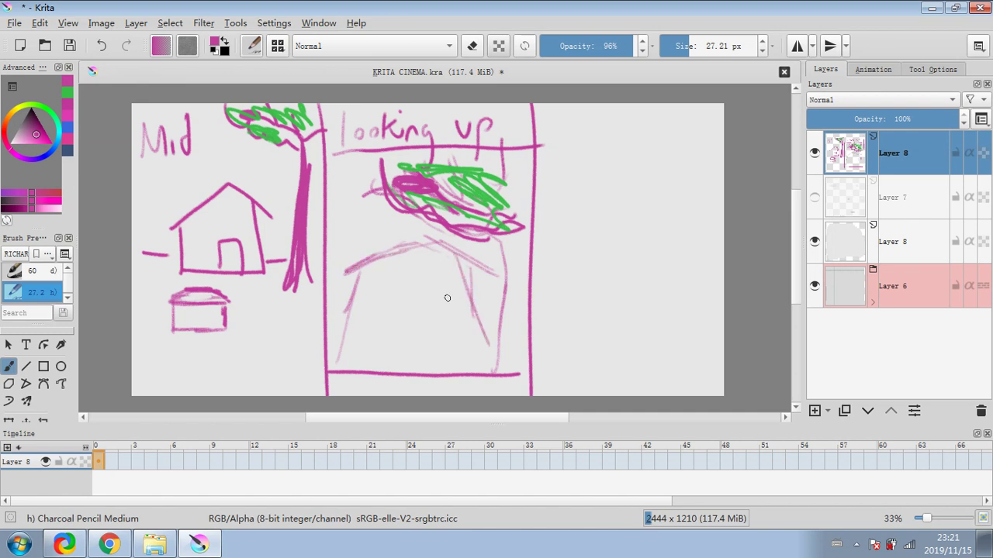
{"action": "left_click_drag", "start_coordinate": [368, 275], "coordinate": [347, 313]}
{"action": "mouse_move", "coordinate": [424, 370]}
{"action": "left_mouse_down"}
{"action": "mouse_move", "coordinate": [432, 326]}
{"action": "mouse_move", "coordinate": [468, 377]}
{"action": "left_mouse_up"}
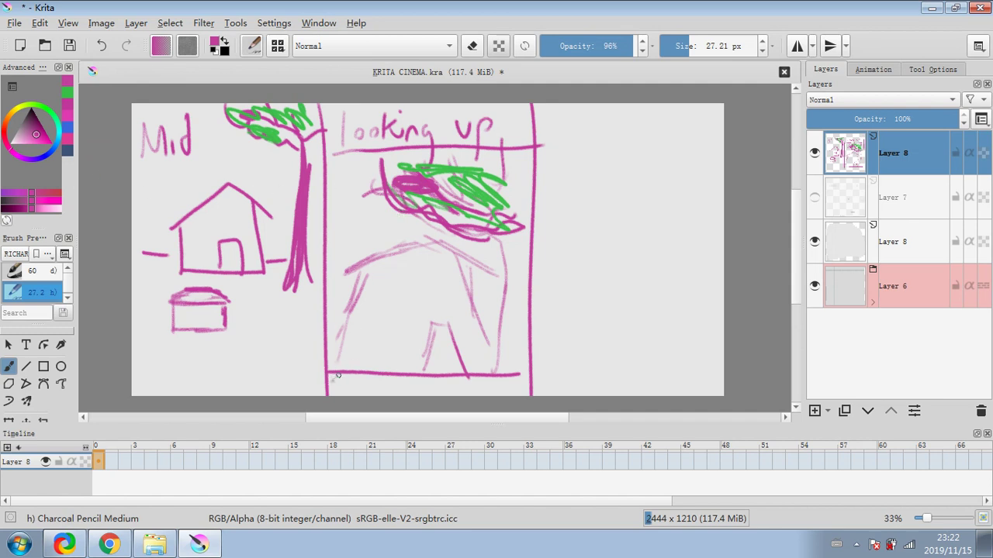
Step: Draw a pink box in front of the middle panel's house and erase the lines crossing it
{"action": "mouse_move", "coordinate": [337, 376]}
{"action": "left_mouse_down"}
{"action": "mouse_move", "coordinate": [356, 344]}
{"action": "mouse_move", "coordinate": [400, 346]}
{"action": "mouse_move", "coordinate": [417, 359]}
{"action": "mouse_move", "coordinate": [425, 388]}
{"action": "left_mouse_up"}
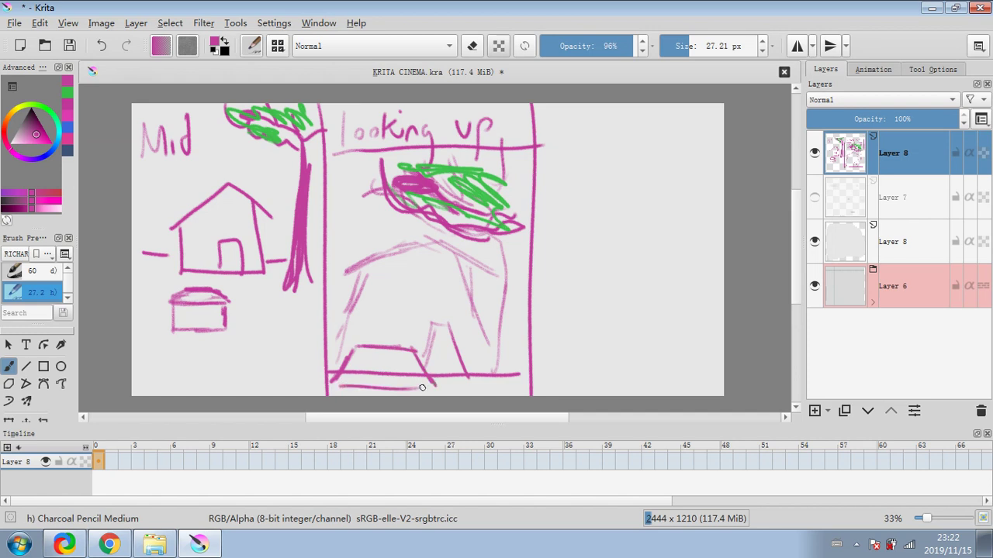
{"action": "left_click", "coordinate": [472, 46]}
{"action": "mouse_move", "coordinate": [345, 375]}
{"action": "left_mouse_down"}
{"action": "mouse_move", "coordinate": [428, 376]}
{"action": "mouse_move", "coordinate": [415, 380]}
{"action": "mouse_move", "coordinate": [418, 390]}
{"action": "mouse_move", "coordinate": [405, 386]}
{"action": "mouse_move", "coordinate": [416, 361]}
{"action": "left_mouse_up"}
{"action": "left_click", "coordinate": [471, 46]}
{"action": "left_click", "coordinate": [471, 46]}
{"action": "left_click_drag", "start_coordinate": [344, 363], "coordinate": [333, 381]}
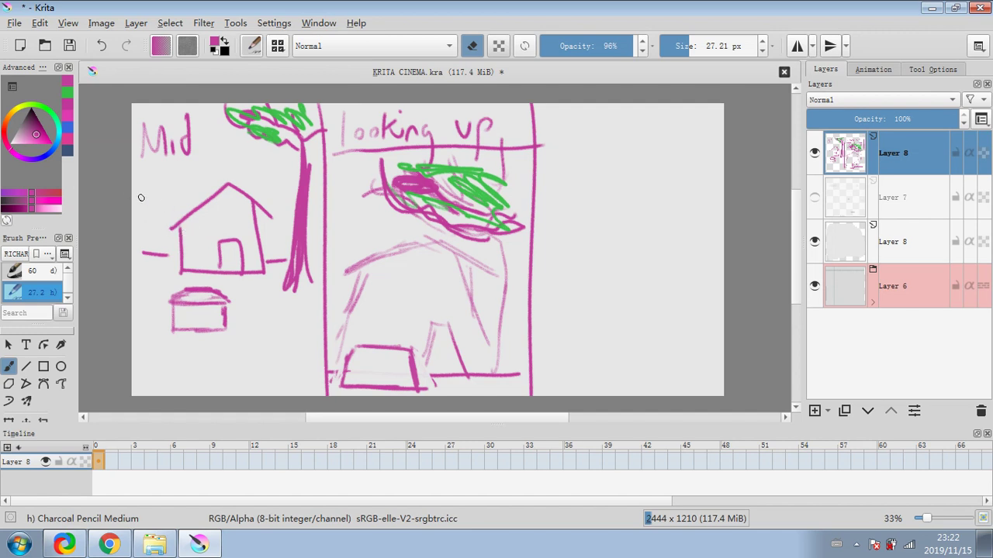
Step: Draw a large green tree canopy of overlapping circles in the third panel and erase its stray outer strokes
{"action": "key", "text": "h"}
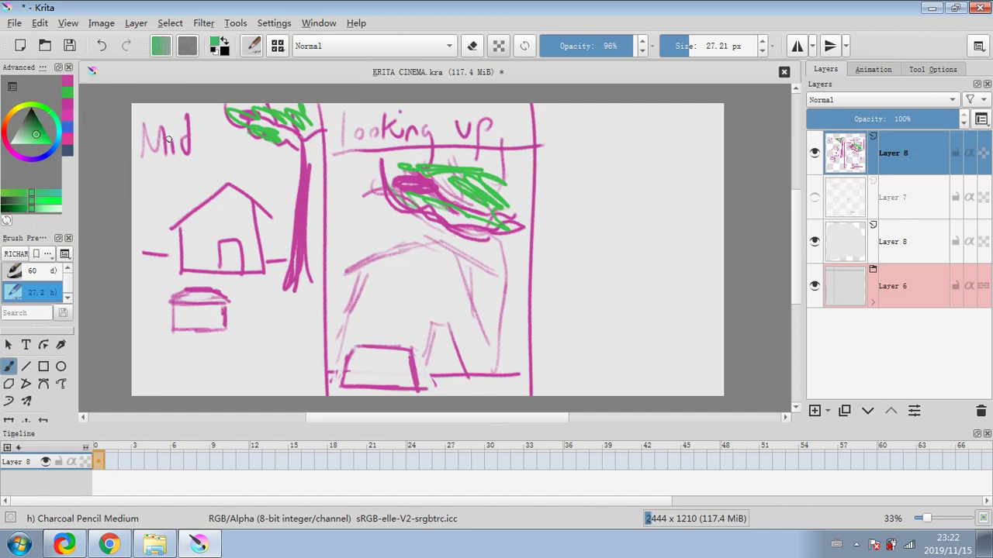
{"action": "mouse_move", "coordinate": [571, 155]}
{"action": "left_mouse_down"}
{"action": "mouse_move", "coordinate": [604, 182]}
{"action": "mouse_move", "coordinate": [594, 224]}
{"action": "mouse_move", "coordinate": [568, 214]}
{"action": "mouse_move", "coordinate": [622, 194]}
{"action": "mouse_move", "coordinate": [651, 173]}
{"action": "mouse_move", "coordinate": [661, 149]}
{"action": "mouse_move", "coordinate": [684, 244]}
{"action": "mouse_move", "coordinate": [644, 182]}
{"action": "mouse_move", "coordinate": [656, 124]}
{"action": "mouse_move", "coordinate": [696, 162]}
{"action": "mouse_move", "coordinate": [642, 218]}
{"action": "mouse_move", "coordinate": [609, 197]}
{"action": "mouse_move", "coordinate": [610, 133]}
{"action": "left_mouse_up"}
{"action": "key", "text": "e"}
{"action": "mouse_move", "coordinate": [570, 228]}
{"action": "left_mouse_down"}
{"action": "mouse_move", "coordinate": [558, 248]}
{"action": "mouse_move", "coordinate": [556, 177]}
{"action": "mouse_move", "coordinate": [544, 178]}
{"action": "mouse_move", "coordinate": [561, 225]}
{"action": "left_mouse_up"}
{"action": "key", "text": "e"}
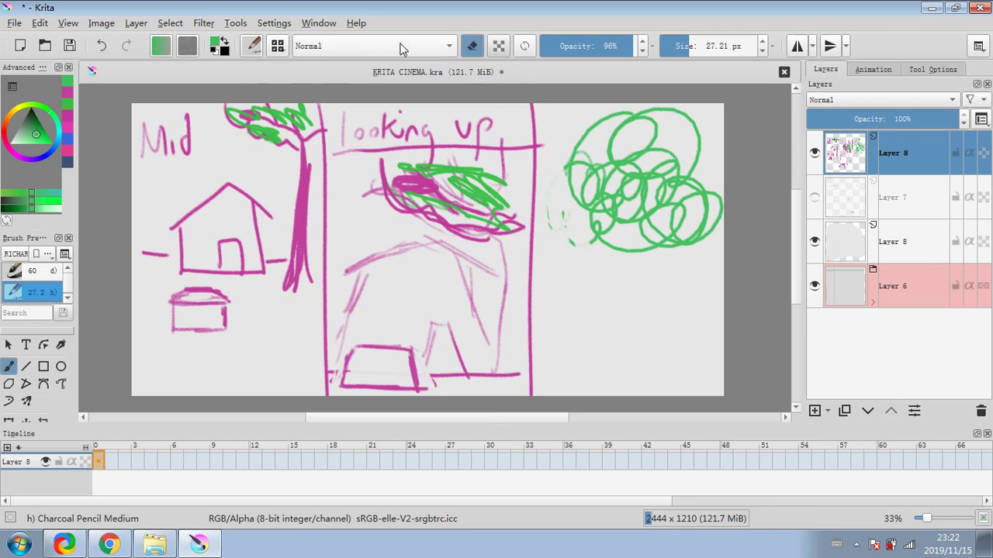
Step: Using the sampled pink, sketch a tilted house seen from above with a small box beside it, beneath the green canopy
{"action": "left_click", "coordinate": [465, 222], "text": "ctrl"}
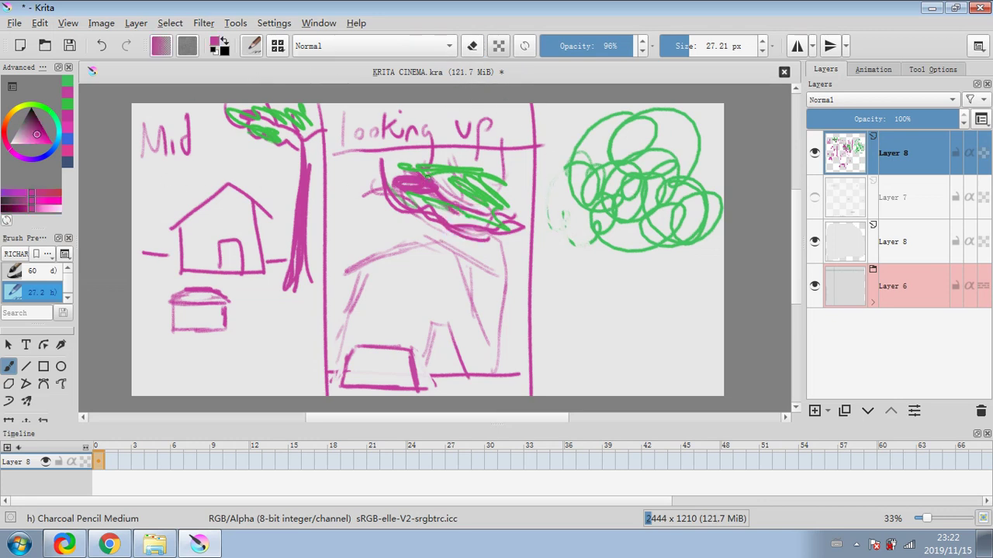
{"action": "mouse_move", "coordinate": [593, 233]}
{"action": "left_mouse_down"}
{"action": "mouse_move", "coordinate": [559, 238]}
{"action": "mouse_move", "coordinate": [549, 268]}
{"action": "mouse_move", "coordinate": [596, 301]}
{"action": "left_mouse_up"}
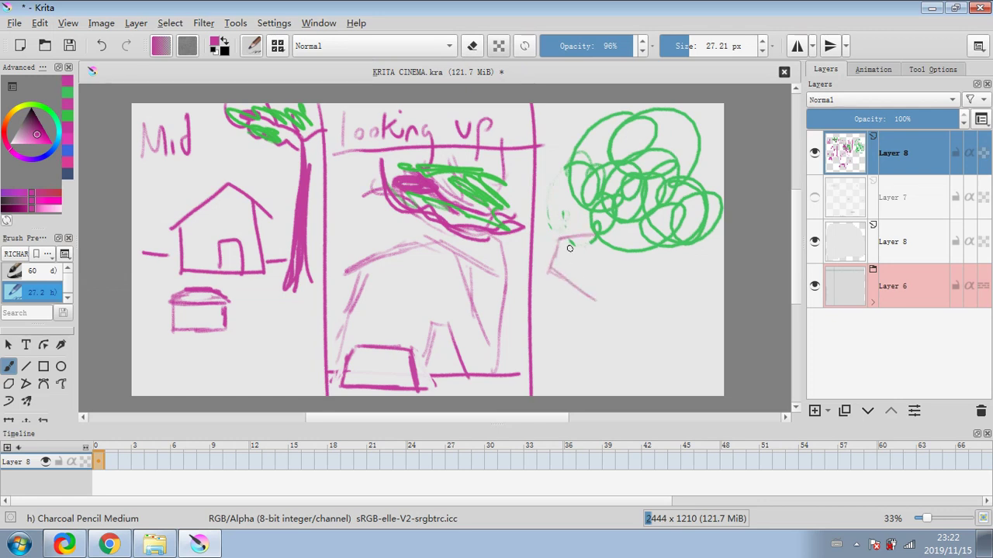
{"action": "left_click_drag", "start_coordinate": [566, 242], "coordinate": [620, 279]}
{"action": "mouse_move", "coordinate": [566, 242]}
{"action": "left_mouse_down"}
{"action": "mouse_move", "coordinate": [594, 257]}
{"action": "mouse_move", "coordinate": [590, 227]}
{"action": "left_mouse_up"}
{"action": "mouse_move", "coordinate": [601, 271]}
{"action": "left_mouse_down"}
{"action": "mouse_move", "coordinate": [598, 301]}
{"action": "mouse_move", "coordinate": [612, 312]}
{"action": "mouse_move", "coordinate": [646, 280]}
{"action": "left_mouse_up"}
{"action": "mouse_move", "coordinate": [566, 234]}
{"action": "left_mouse_down"}
{"action": "mouse_move", "coordinate": [603, 242]}
{"action": "mouse_move", "coordinate": [665, 283]}
{"action": "left_mouse_up"}
{"action": "mouse_move", "coordinate": [561, 277]}
{"action": "left_mouse_down"}
{"action": "mouse_move", "coordinate": [577, 312]}
{"action": "mouse_move", "coordinate": [573, 304]}
{"action": "mouse_move", "coordinate": [620, 334]}
{"action": "mouse_move", "coordinate": [654, 301]}
{"action": "mouse_move", "coordinate": [647, 291]}
{"action": "mouse_move", "coordinate": [620, 311]}
{"action": "mouse_move", "coordinate": [564, 280]}
{"action": "mouse_move", "coordinate": [554, 328]}
{"action": "mouse_move", "coordinate": [545, 326]}
{"action": "mouse_move", "coordinate": [558, 313]}
{"action": "mouse_move", "coordinate": [572, 335]}
{"action": "mouse_move", "coordinate": [552, 332]}
{"action": "mouse_move", "coordinate": [563, 339]}
{"action": "mouse_move", "coordinate": [574, 307]}
{"action": "mouse_move", "coordinate": [556, 339]}
{"action": "mouse_move", "coordinate": [544, 333]}
{"action": "mouse_move", "coordinate": [573, 335]}
{"action": "left_mouse_up"}
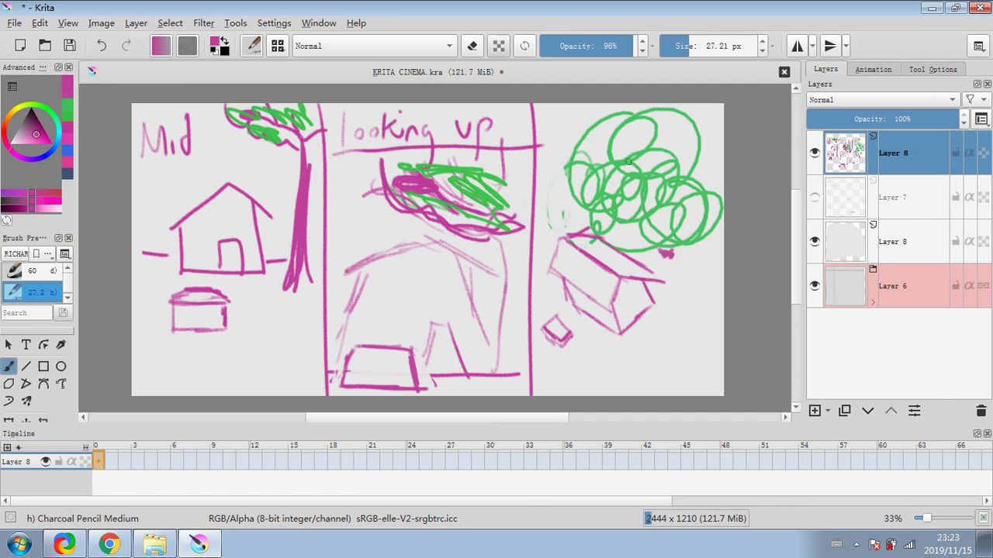
{"action": "left_click_drag", "start_coordinate": [684, 211], "coordinate": [695, 214]}
Step: Delete the uppermost Layer 8 and make Layer 7 visible and active for drawing in a dark purple
{"action": "left_click", "coordinate": [980, 411]}
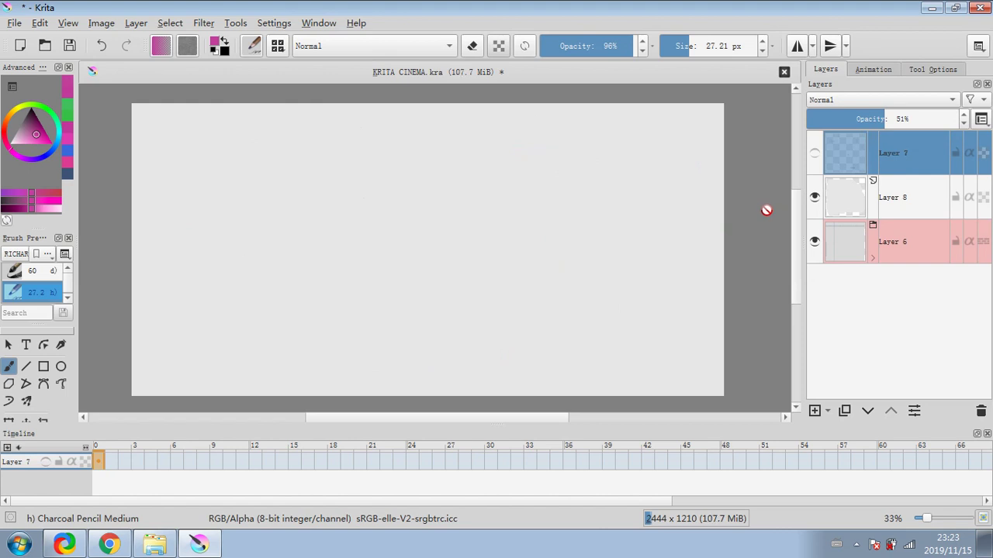
{"action": "left_click_drag", "start_coordinate": [48, 132], "coordinate": [29, 118]}
{"action": "left_click", "coordinate": [889, 196]}
{"action": "left_click", "coordinate": [889, 153]}
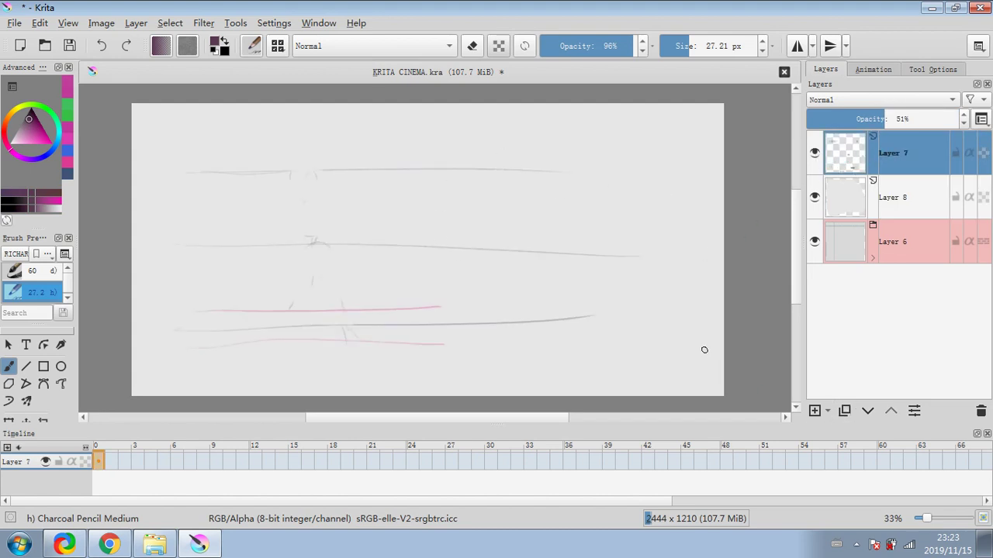
Step: With a 13.93 px brush, sketch a standing figure across Layer 7's guide lines with head, spine, chest, hips, legs and arms
{"action": "key", "text": "bracketleft"}
{"action": "key", "text": "bracketleft"}
{"action": "key", "text": "bracketleft"}
{"action": "mouse_move", "coordinate": [289, 191]}
{"action": "left_mouse_down"}
{"action": "mouse_move", "coordinate": [303, 228]}
{"action": "mouse_move", "coordinate": [291, 196]}
{"action": "mouse_move", "coordinate": [286, 249]}
{"action": "left_mouse_up"}
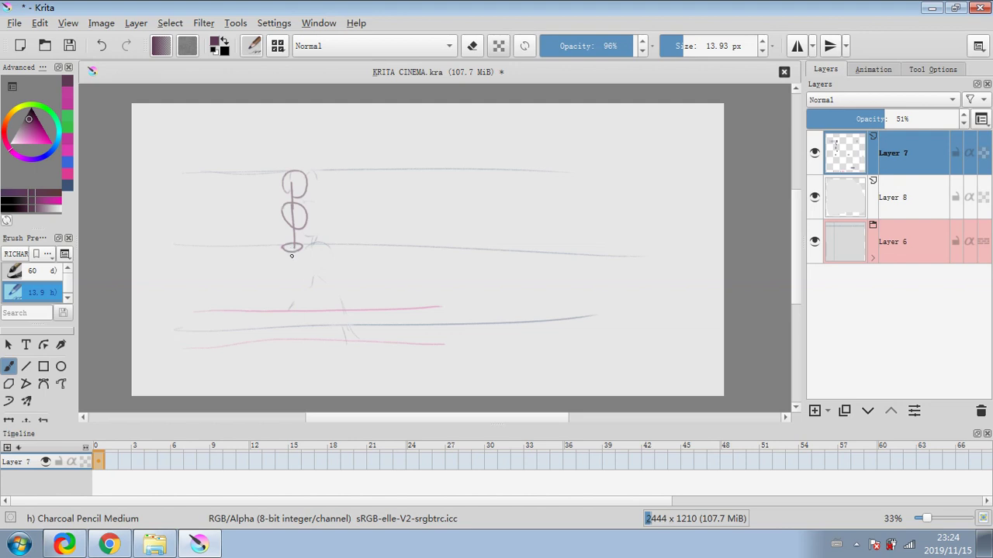
{"action": "left_click_drag", "start_coordinate": [287, 254], "coordinate": [284, 341]}
{"action": "left_click_drag", "start_coordinate": [300, 255], "coordinate": [303, 332]}
{"action": "left_click_drag", "start_coordinate": [280, 204], "coordinate": [278, 258]}
{"action": "left_click_drag", "start_coordinate": [308, 214], "coordinate": [309, 264]}
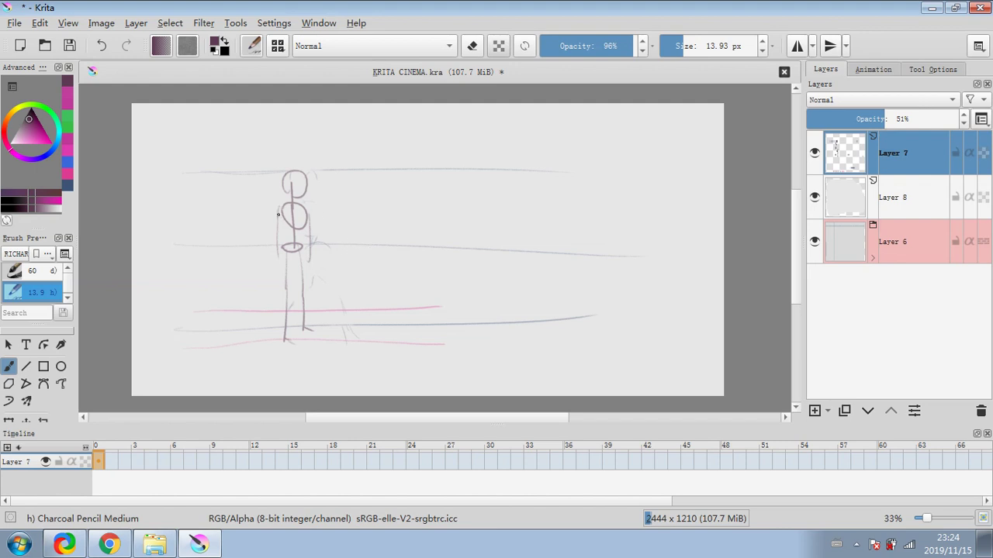
Step: Sketch a second figure beside the first with a striding leg pose, rounded torso, arms and head
{"action": "mouse_move", "coordinate": [360, 252]}
{"action": "left_mouse_down"}
{"action": "mouse_move", "coordinate": [380, 247]}
{"action": "mouse_move", "coordinate": [354, 247]}
{"action": "mouse_move", "coordinate": [355, 353]}
{"action": "mouse_move", "coordinate": [394, 298]}
{"action": "mouse_move", "coordinate": [411, 310]}
{"action": "left_mouse_up"}
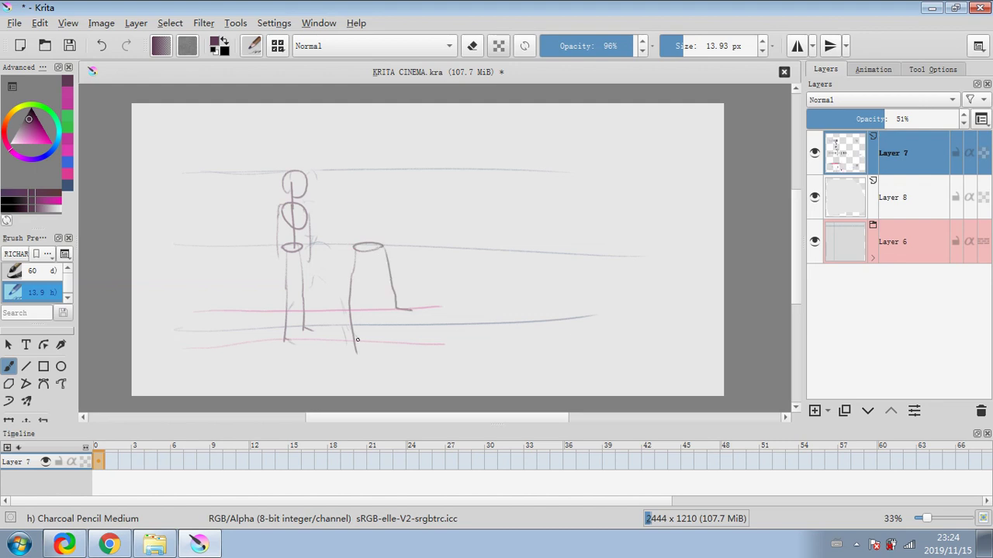
{"action": "left_click_drag", "start_coordinate": [351, 338], "coordinate": [365, 349]}
{"action": "mouse_move", "coordinate": [350, 229]}
{"action": "left_mouse_down"}
{"action": "mouse_move", "coordinate": [359, 219]}
{"action": "mouse_move", "coordinate": [361, 230]}
{"action": "mouse_move", "coordinate": [353, 172]}
{"action": "mouse_move", "coordinate": [343, 232]}
{"action": "mouse_move", "coordinate": [380, 246]}
{"action": "left_mouse_up"}
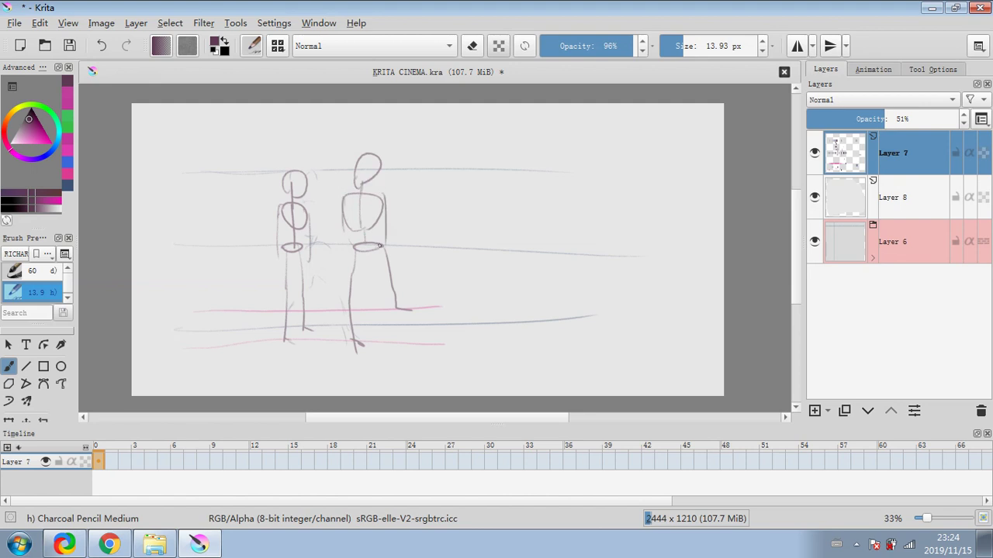
Step: Undo all strokes of the striding second figure
{"action": "left_click", "coordinate": [102, 45]}
{"action": "left_click", "coordinate": [102, 45]}
{"action": "left_click", "coordinate": [101, 45]}
{"action": "left_click", "coordinate": [102, 45]}
{"action": "left_click", "coordinate": [101, 45]}
{"action": "left_click", "coordinate": [109, 43]}
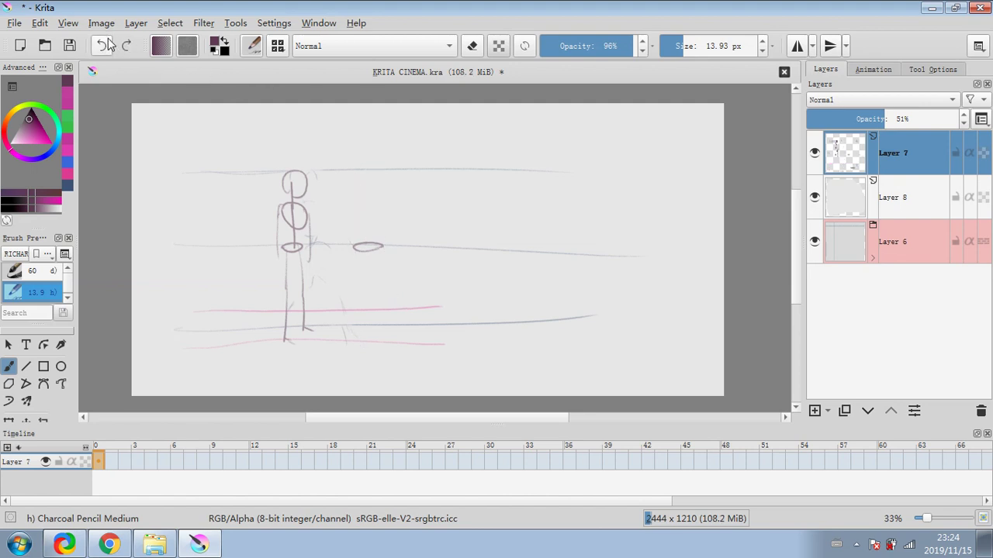
{"action": "left_click", "coordinate": [109, 42]}
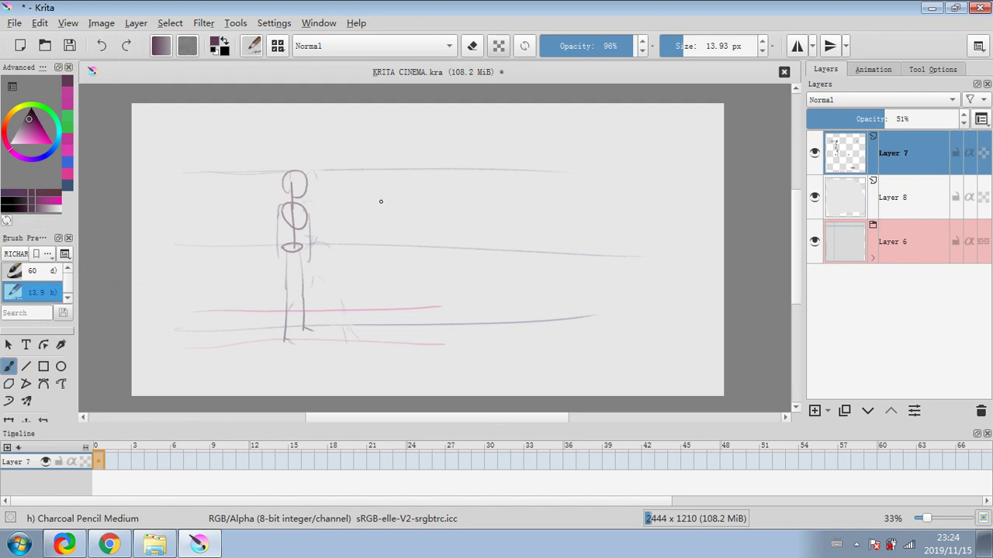
Step: Draw three stacked circles for a second figure's head, chest and hips beside the standing figure
{"action": "mouse_move", "coordinate": [381, 201]}
{"action": "left_mouse_down"}
{"action": "mouse_move", "coordinate": [397, 186]}
{"action": "mouse_move", "coordinate": [381, 199]}
{"action": "mouse_move", "coordinate": [390, 245]}
{"action": "left_mouse_up"}
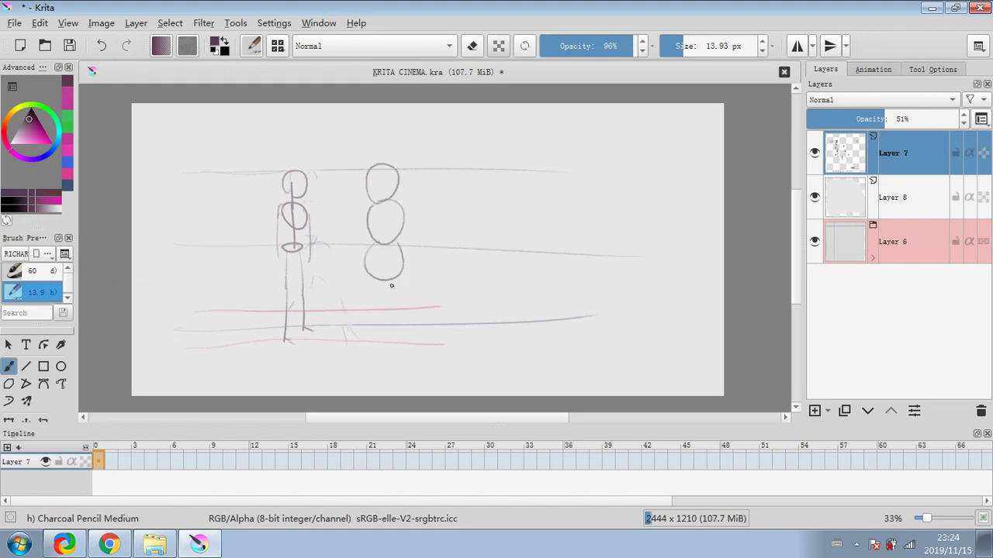
Step: Add short legs to the stacked-circle figure and sketch a third, larger stacked-circle figure with arms beside it
{"action": "mouse_move", "coordinate": [371, 276]}
{"action": "left_mouse_down"}
{"action": "mouse_move", "coordinate": [377, 328]}
{"action": "mouse_move", "coordinate": [404, 329]}
{"action": "left_mouse_up"}
{"action": "left_click_drag", "start_coordinate": [463, 318], "coordinate": [464, 268]}
{"action": "left_click_drag", "start_coordinate": [469, 218], "coordinate": [459, 215]}
{"action": "mouse_move", "coordinate": [465, 159]}
{"action": "left_mouse_down"}
{"action": "mouse_move", "coordinate": [486, 183]}
{"action": "mouse_move", "coordinate": [475, 221]}
{"action": "left_mouse_up"}
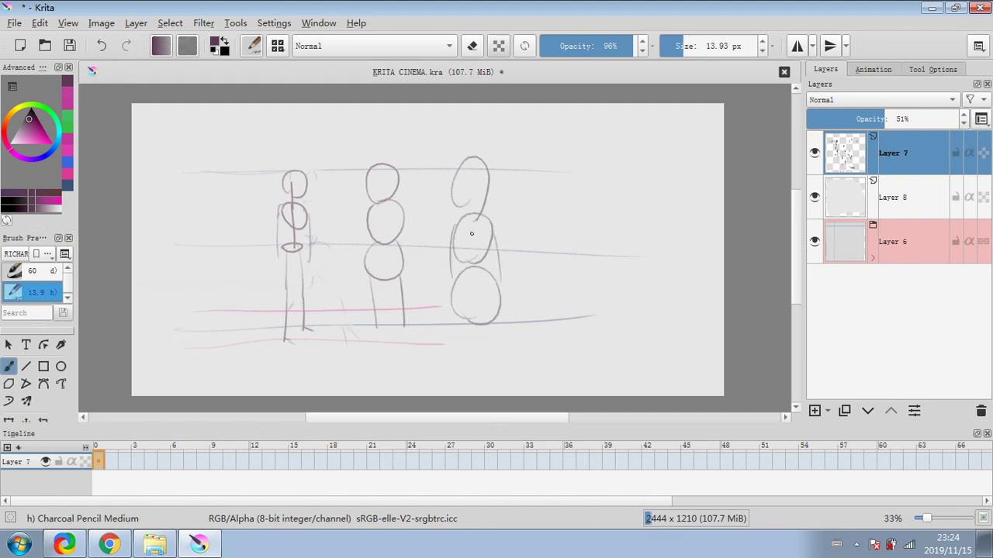
Step: Undo the third figure and the short legs of the stacked-circle figure
{"action": "left_click", "coordinate": [103, 45]}
{"action": "left_click", "coordinate": [103, 45]}
{"action": "left_click", "coordinate": [103, 45]}
{"action": "left_click", "coordinate": [104, 45]}
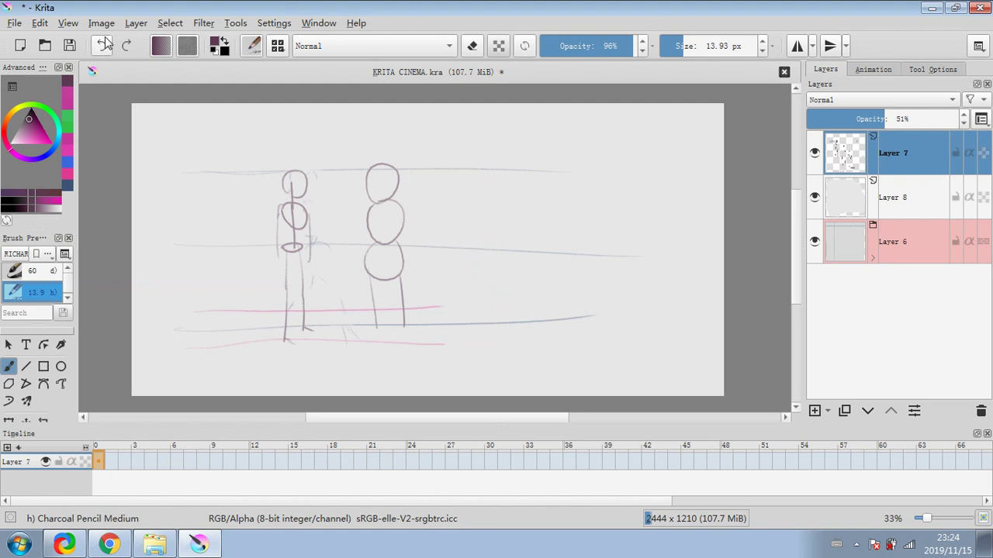
{"action": "left_click", "coordinate": [105, 44]}
{"action": "left_click", "coordinate": [106, 43]}
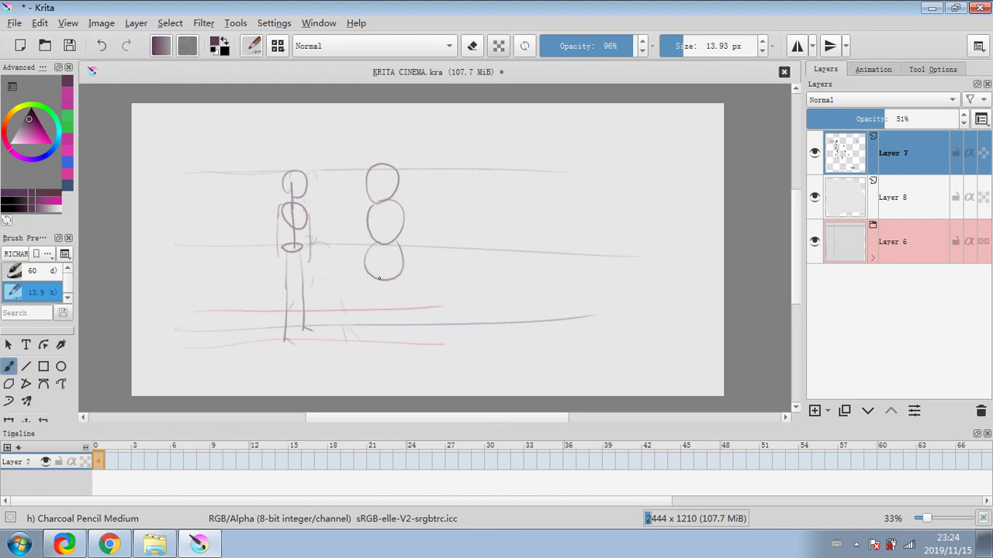
Step: Undo the three stacked circles beside the standing figure
{"action": "left_click_drag", "start_coordinate": [379, 278], "coordinate": [391, 281]}
{"action": "key", "text": "ctrl+z"}
{"action": "key", "text": "ctrl+z"}
{"action": "key", "text": "ctrl+z"}
{"action": "key", "text": "ctrl+z"}
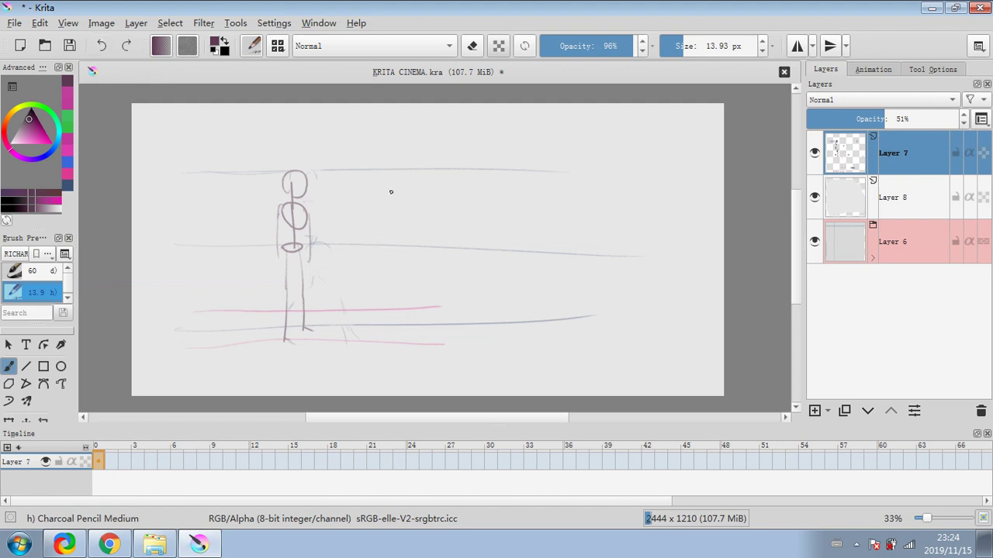
Step: Draw a column of five stacked circles beside the standing figure, from the head guide line down to the feet guide lines
{"action": "left_click_drag", "start_coordinate": [391, 192], "coordinate": [394, 200]}
{"action": "mouse_move", "coordinate": [394, 202]}
{"action": "left_mouse_down"}
{"action": "mouse_move", "coordinate": [387, 221]}
{"action": "mouse_move", "coordinate": [403, 229]}
{"action": "mouse_move", "coordinate": [414, 216]}
{"action": "mouse_move", "coordinate": [401, 200]}
{"action": "mouse_move", "coordinate": [400, 222]}
{"action": "mouse_move", "coordinate": [415, 236]}
{"action": "mouse_move", "coordinate": [393, 247]}
{"action": "mouse_move", "coordinate": [406, 239]}
{"action": "left_mouse_up"}
{"action": "mouse_move", "coordinate": [389, 263]}
{"action": "left_mouse_down"}
{"action": "mouse_move", "coordinate": [412, 249]}
{"action": "mouse_move", "coordinate": [414, 275]}
{"action": "mouse_move", "coordinate": [390, 257]}
{"action": "mouse_move", "coordinate": [399, 252]}
{"action": "mouse_move", "coordinate": [401, 272]}
{"action": "mouse_move", "coordinate": [391, 280]}
{"action": "mouse_move", "coordinate": [397, 327]}
{"action": "mouse_move", "coordinate": [389, 325]}
{"action": "mouse_move", "coordinate": [404, 270]}
{"action": "left_mouse_up"}
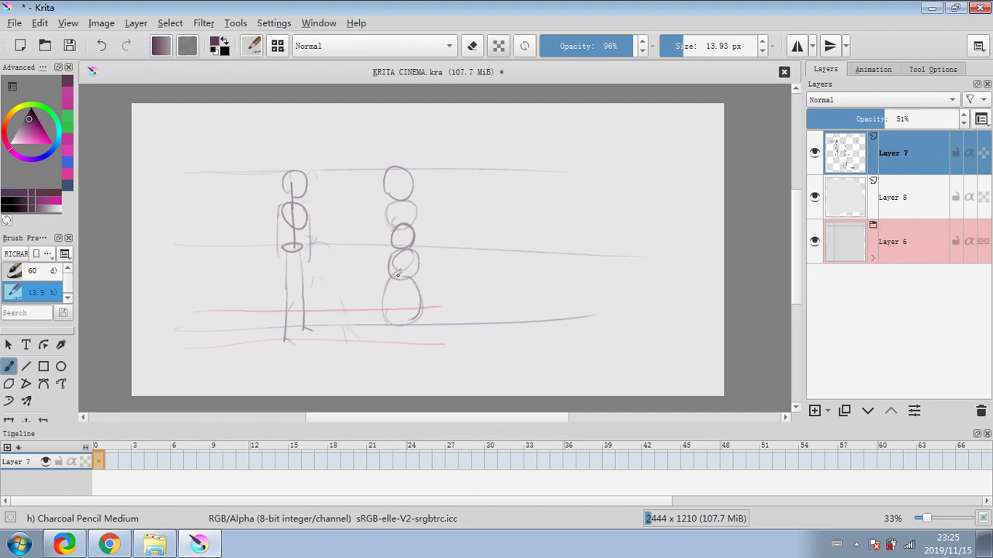
Step: Undo the whole five-circle column
{"action": "left_click", "coordinate": [102, 46]}
{"action": "left_click", "coordinate": [101, 46]}
{"action": "left_click", "coordinate": [102, 46]}
{"action": "left_click", "coordinate": [104, 48]}
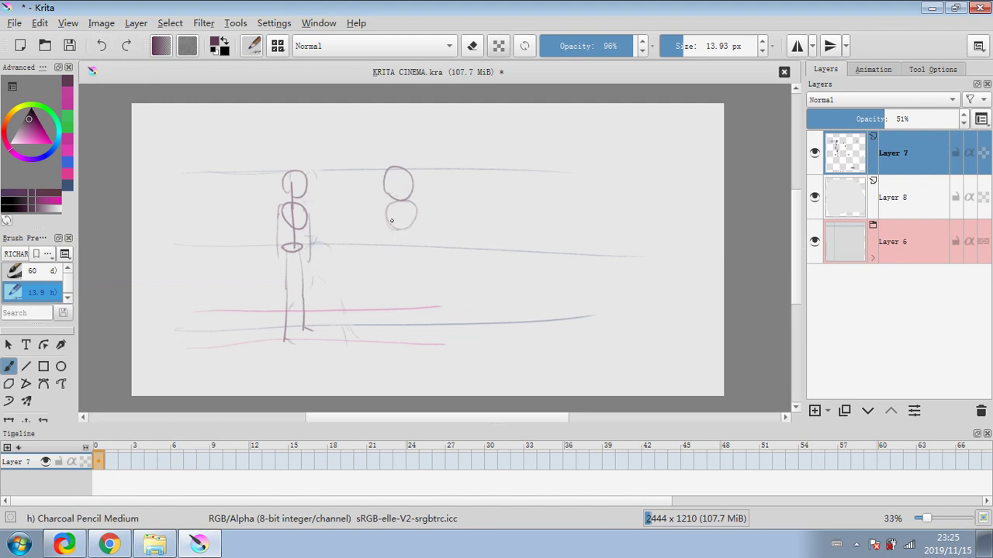
{"action": "left_click", "coordinate": [102, 46]}
{"action": "left_click", "coordinate": [101, 46]}
Step: Draw a full-height column of larger circles with curved arm lines beside the standing figure, and set Layer 7's opacity to 27%
{"action": "mouse_move", "coordinate": [381, 179]}
{"action": "left_mouse_down"}
{"action": "mouse_move", "coordinate": [408, 217]}
{"action": "mouse_move", "coordinate": [387, 258]}
{"action": "mouse_move", "coordinate": [376, 233]}
{"action": "left_mouse_up"}
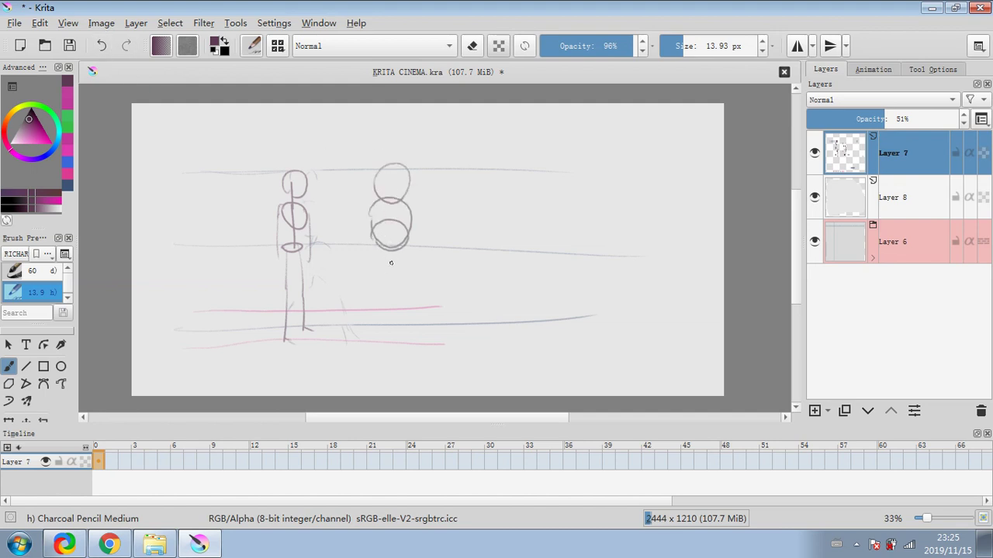
{"action": "mouse_move", "coordinate": [373, 276]}
{"action": "left_mouse_down"}
{"action": "mouse_move", "coordinate": [381, 290]}
{"action": "mouse_move", "coordinate": [388, 281]}
{"action": "left_mouse_up"}
{"action": "left_click_drag", "start_coordinate": [367, 211], "coordinate": [359, 288]}
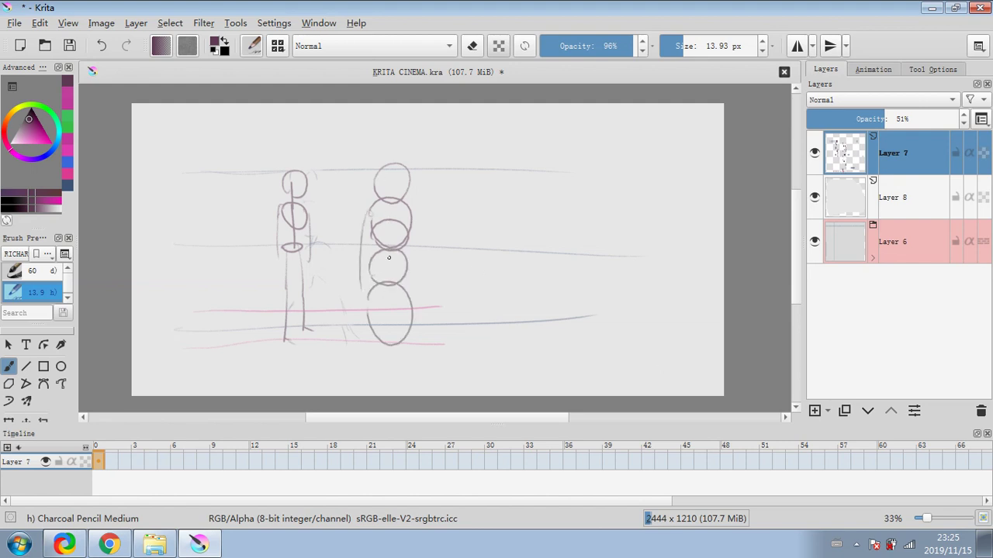
{"action": "left_click_drag", "start_coordinate": [411, 222], "coordinate": [410, 279]}
{"action": "key", "text": "ctrl+z"}
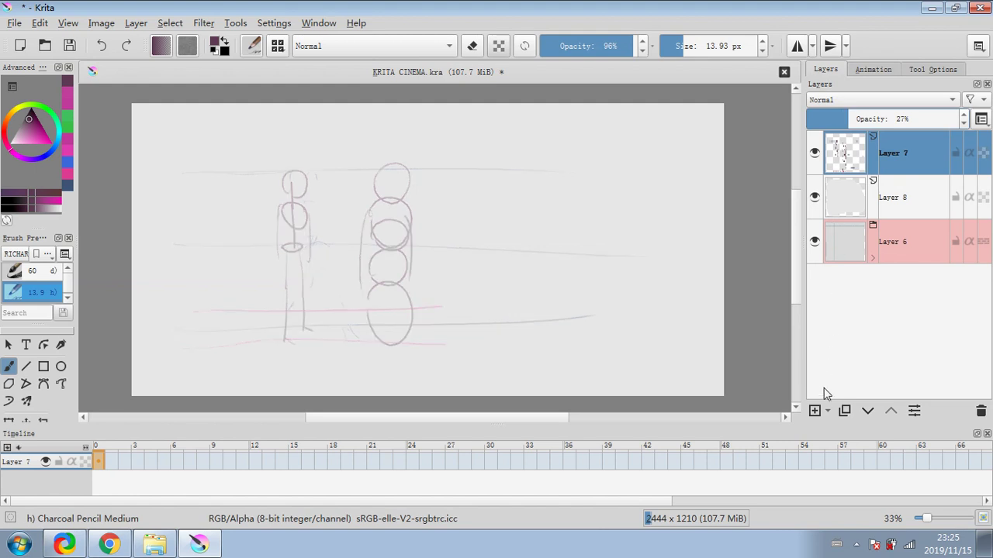
Step: Choose a near-black purple brush colour and add a new paint layer above Layer 7
{"action": "left_click", "coordinate": [31, 127]}
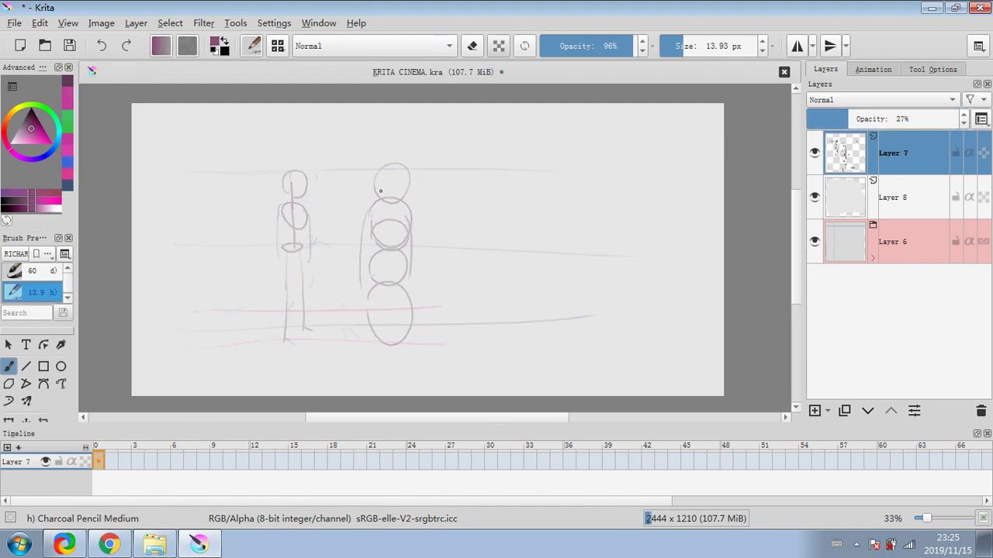
{"action": "left_click", "coordinate": [31, 114]}
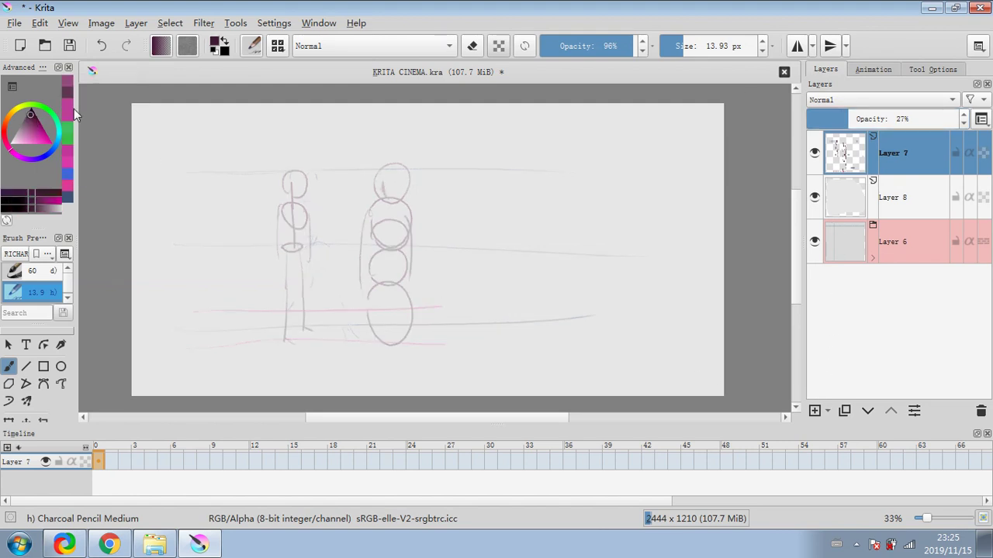
{"action": "left_click", "coordinate": [814, 411]}
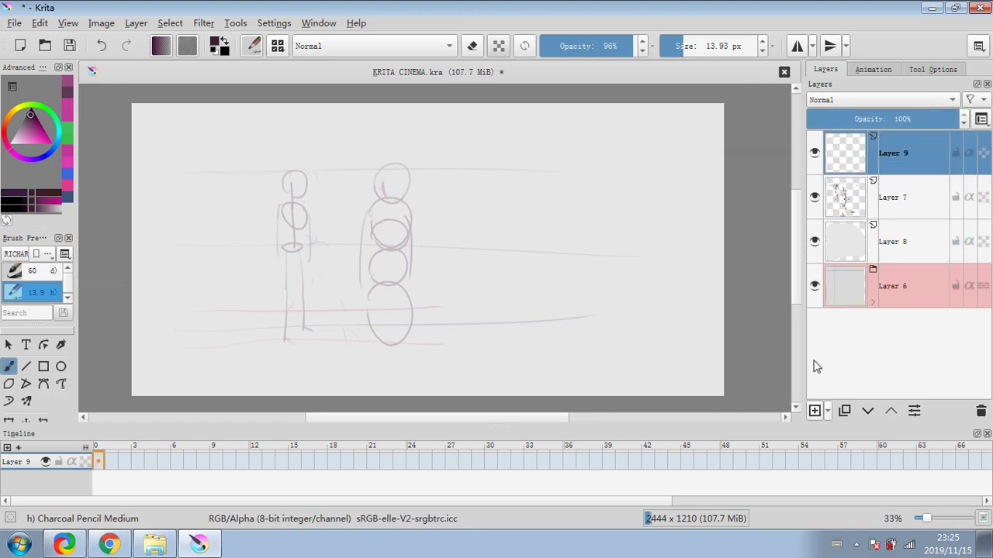
Step: Draw the head, both arms, torso, hips and first leg of a dark figure over the circle column
{"action": "mouse_move", "coordinate": [390, 188]}
{"action": "left_mouse_down"}
{"action": "mouse_move", "coordinate": [382, 200]}
{"action": "mouse_move", "coordinate": [383, 173]}
{"action": "mouse_move", "coordinate": [392, 192]}
{"action": "mouse_move", "coordinate": [368, 213]}
{"action": "mouse_move", "coordinate": [358, 268]}
{"action": "mouse_move", "coordinate": [415, 267]}
{"action": "left_mouse_up"}
{"action": "left_click_drag", "start_coordinate": [369, 207], "coordinate": [373, 247]}
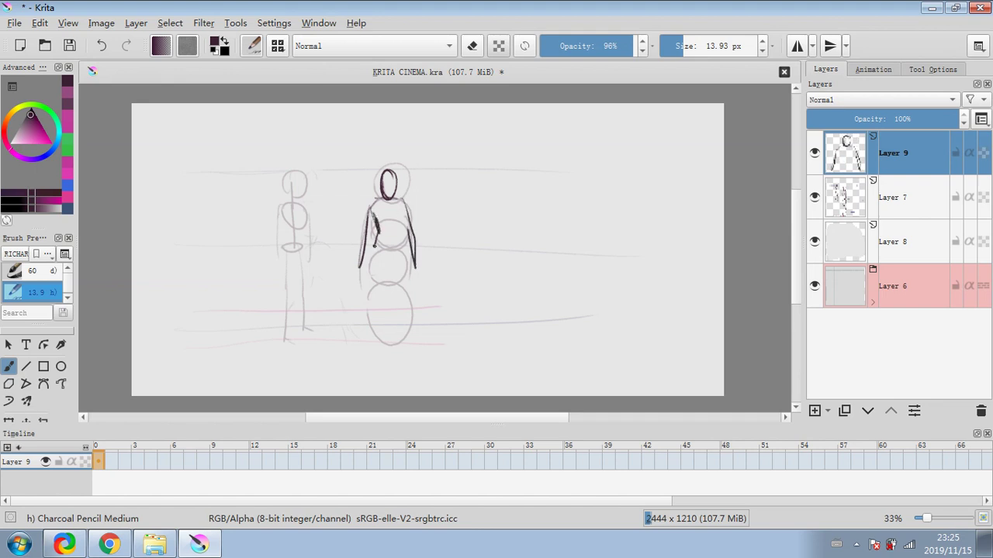
{"action": "mouse_move", "coordinate": [400, 214]}
{"action": "left_mouse_down"}
{"action": "mouse_move", "coordinate": [403, 243]}
{"action": "mouse_move", "coordinate": [375, 246]}
{"action": "mouse_move", "coordinate": [400, 248]}
{"action": "mouse_move", "coordinate": [379, 247]}
{"action": "mouse_move", "coordinate": [374, 270]}
{"action": "mouse_move", "coordinate": [393, 268]}
{"action": "mouse_move", "coordinate": [369, 286]}
{"action": "mouse_move", "coordinate": [369, 342]}
{"action": "left_mouse_up"}
{"action": "mouse_move", "coordinate": [377, 265]}
{"action": "left_mouse_down"}
{"action": "mouse_move", "coordinate": [369, 318]}
{"action": "mouse_move", "coordinate": [379, 344]}
{"action": "left_mouse_up"}
{"action": "left_click_drag", "start_coordinate": [373, 252], "coordinate": [370, 329]}
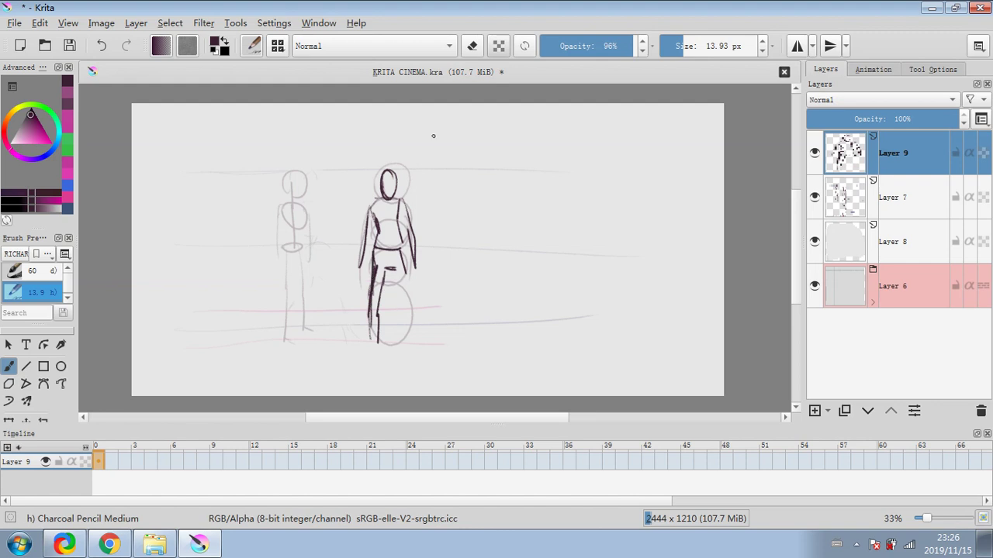
Step: Erase excess strokes around the figure's upper thighs and draw the shorter second leg and both feet
{"action": "key", "text": "e"}
{"action": "left_click_drag", "start_coordinate": [377, 264], "coordinate": [372, 317]}
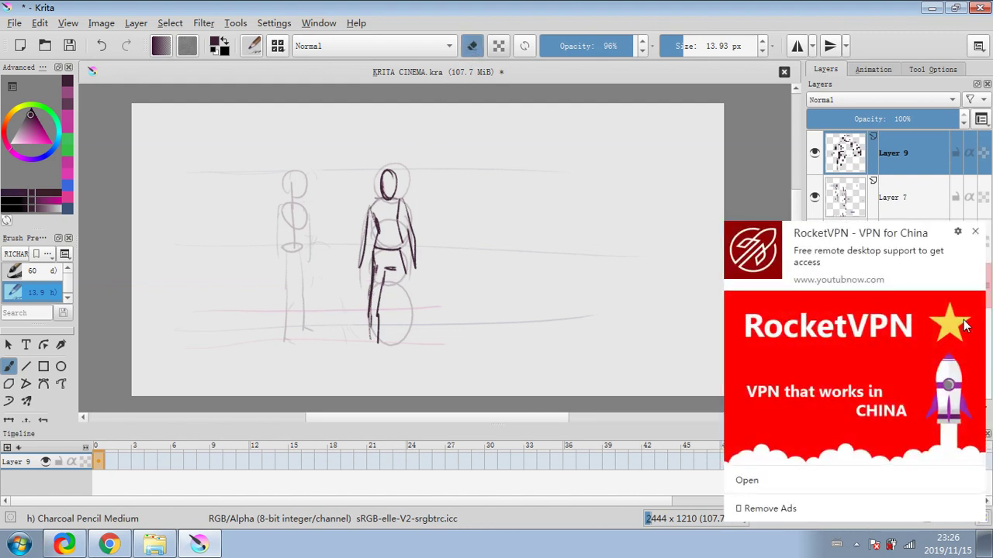
{"action": "left_click", "coordinate": [977, 233]}
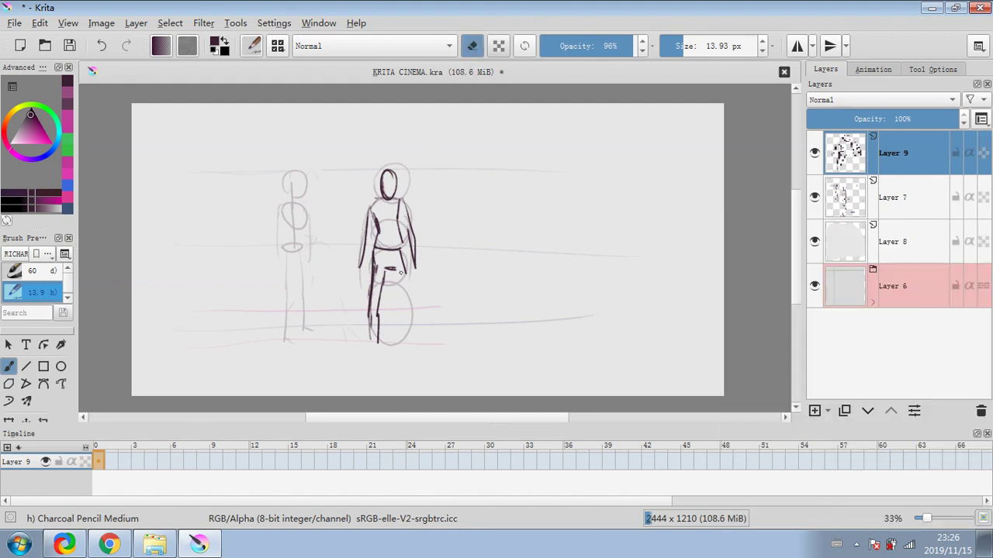
{"action": "left_click", "coordinate": [473, 46]}
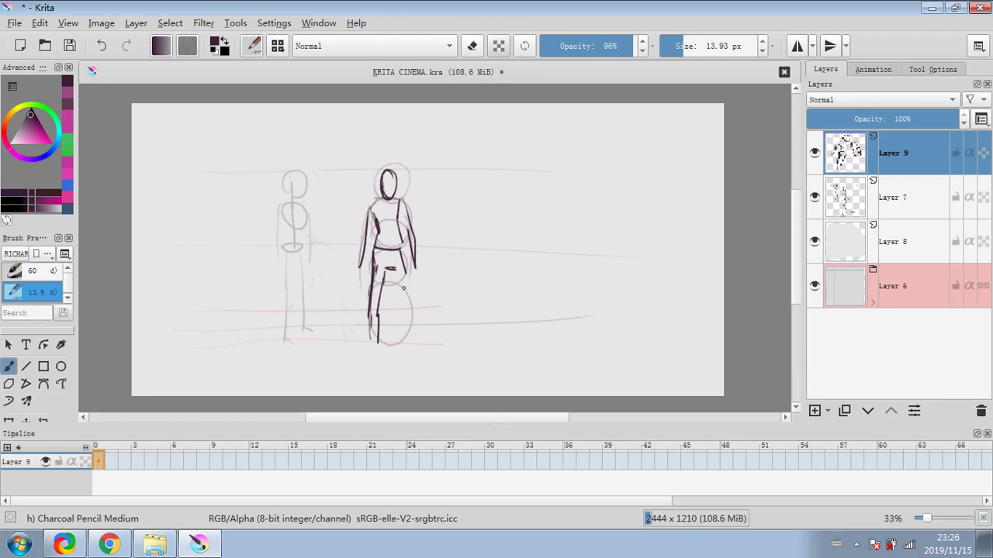
{"action": "mouse_move", "coordinate": [390, 271]}
{"action": "left_mouse_down"}
{"action": "mouse_move", "coordinate": [410, 311]}
{"action": "mouse_move", "coordinate": [371, 349]}
{"action": "left_mouse_up"}
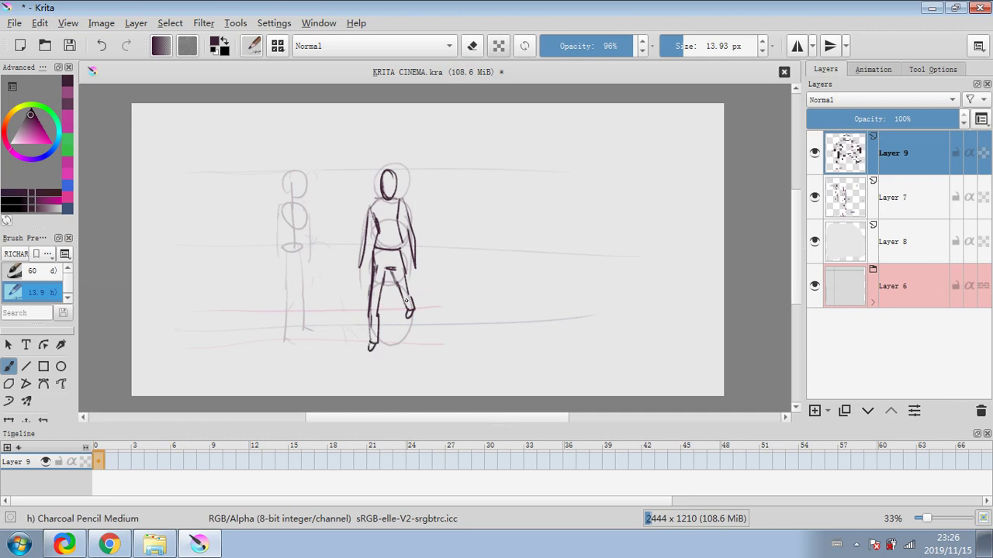
Step: Draw a ground line under each foot, a diagonal linking the feet, and a flat ellipse around them
{"action": "left_click_drag", "start_coordinate": [392, 313], "coordinate": [439, 314]}
{"action": "left_click_drag", "start_coordinate": [344, 351], "coordinate": [401, 356]}
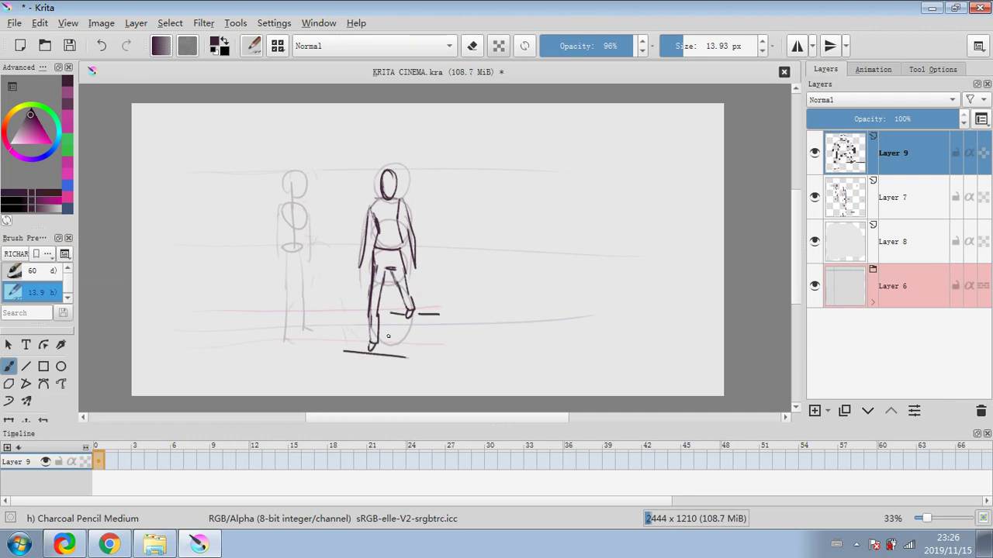
{"action": "mouse_move", "coordinate": [407, 314]}
{"action": "left_mouse_down"}
{"action": "mouse_move", "coordinate": [382, 355]}
{"action": "mouse_move", "coordinate": [352, 366]}
{"action": "left_mouse_up"}
{"action": "left_click_drag", "start_coordinate": [440, 276], "coordinate": [424, 297]}
{"action": "mouse_move", "coordinate": [421, 354]}
{"action": "left_mouse_down"}
{"action": "mouse_move", "coordinate": [343, 339]}
{"action": "mouse_move", "coordinate": [364, 312]}
{"action": "left_mouse_up"}
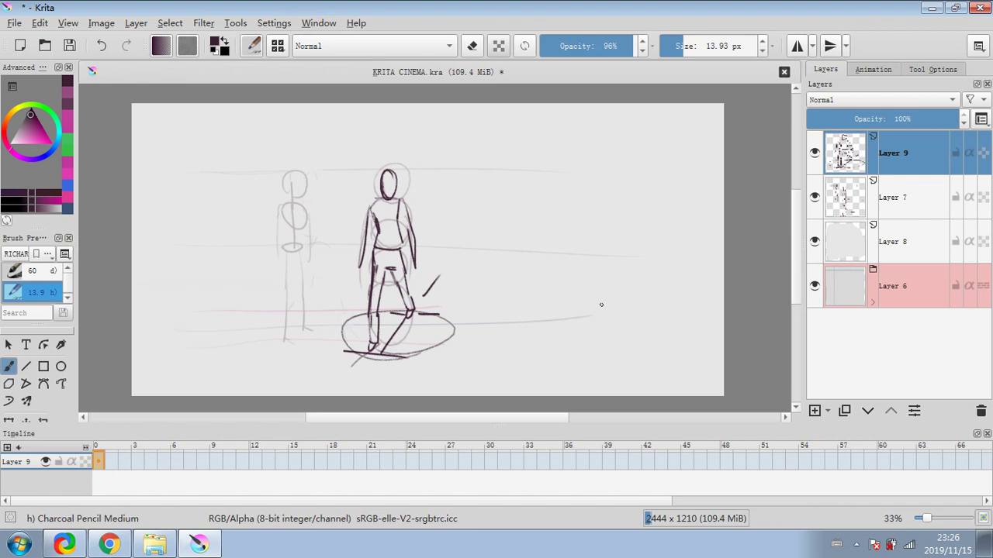
Step: Draw a large circle on the empty side of the canvas, with vertical guide lines through its centre and both side edges
{"action": "mouse_move", "coordinate": [601, 310]}
{"action": "left_mouse_down"}
{"action": "mouse_move", "coordinate": [567, 256]}
{"action": "mouse_move", "coordinate": [601, 311]}
{"action": "left_mouse_up"}
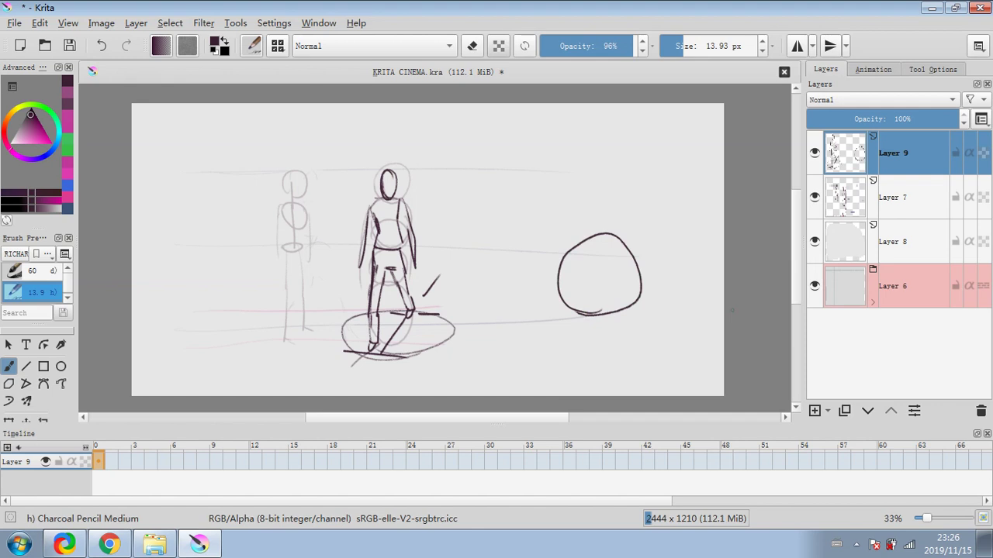
{"action": "left_click_drag", "start_coordinate": [597, 107], "coordinate": [604, 394]}
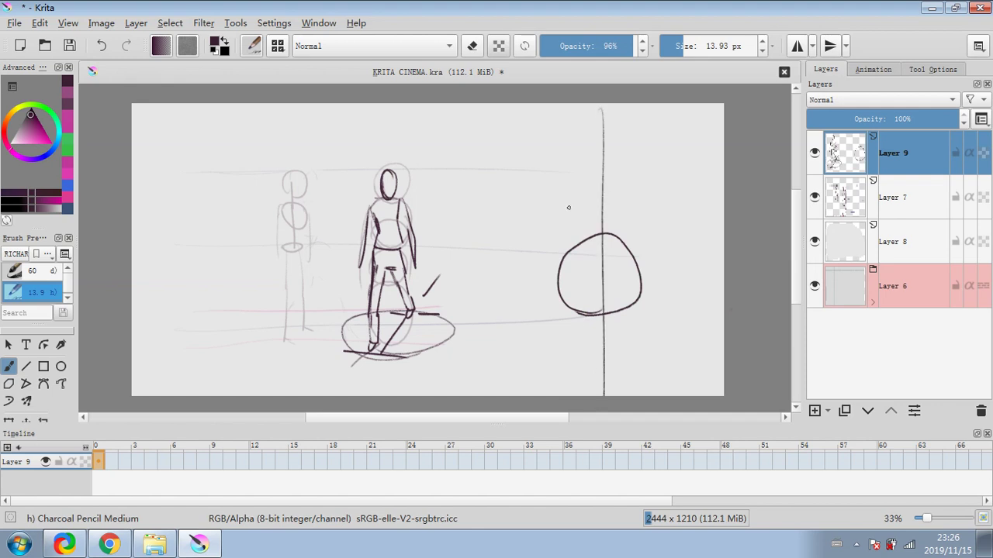
{"action": "left_click_drag", "start_coordinate": [565, 104], "coordinate": [560, 394]}
{"action": "left_click_drag", "start_coordinate": [637, 115], "coordinate": [636, 394]}
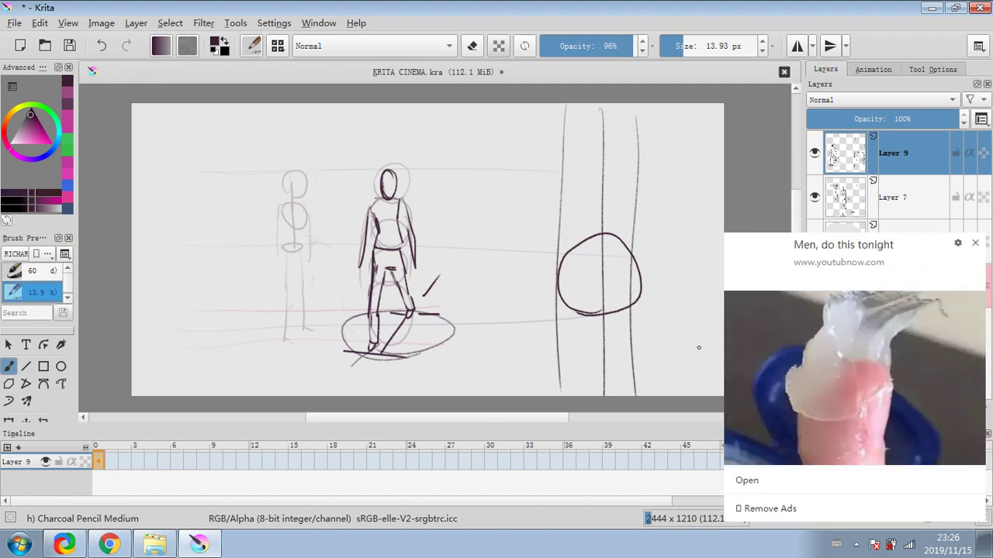
{"action": "left_click", "coordinate": [973, 245]}
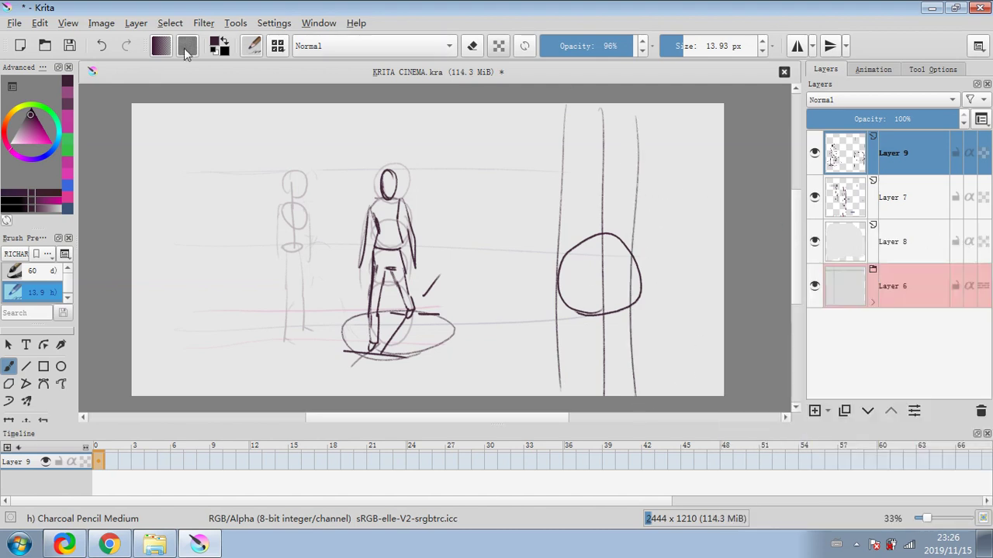
Step: Redraw the guide line farthest from the figure so it touches the circle's edge, and erase the stray slanted stroke beside it
{"action": "key", "text": "ctrl+z"}
{"action": "left_click_drag", "start_coordinate": [639, 109], "coordinate": [654, 288]}
{"action": "left_click_drag", "start_coordinate": [640, 111], "coordinate": [645, 396]}
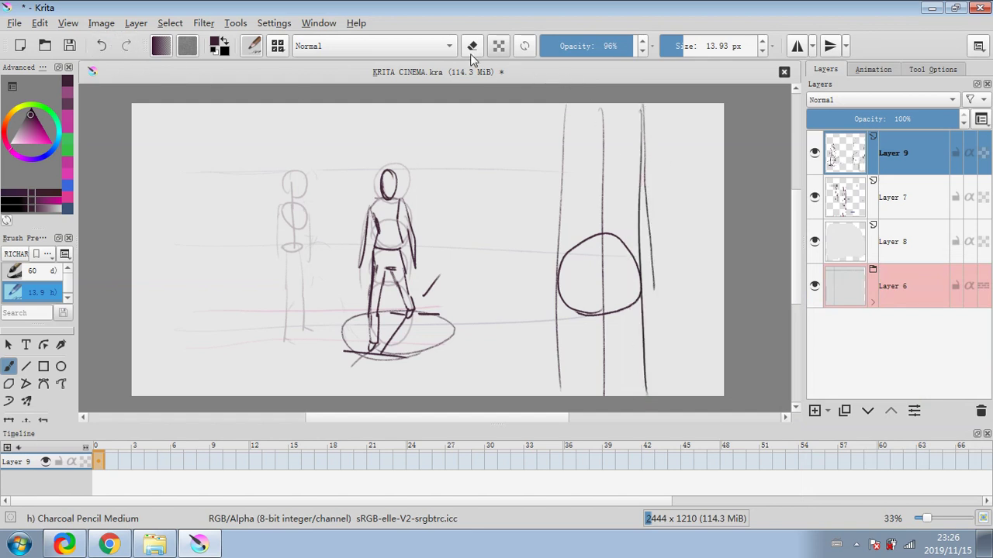
{"action": "key", "text": "e"}
{"action": "mouse_move", "coordinate": [644, 202]}
{"action": "left_mouse_down"}
{"action": "mouse_move", "coordinate": [654, 285]}
{"action": "mouse_move", "coordinate": [648, 178]}
{"action": "left_mouse_up"}
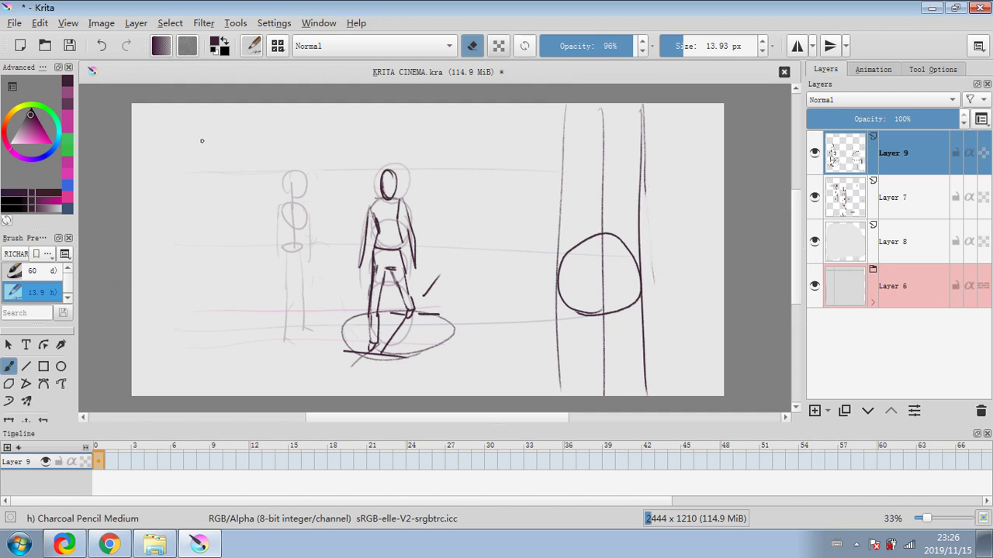
Step: Choose a magenta brush colour, try 96.48 px charcoal strokes at the circle's side edges, and undo them
{"action": "left_click", "coordinate": [34, 136]}
{"action": "key", "text": "e"}
{"action": "mouse_move", "coordinate": [589, 245]}
{"action": "left_mouse_down"}
{"action": "mouse_move", "coordinate": [551, 239]}
{"action": "mouse_move", "coordinate": [561, 249]}
{"action": "mouse_move", "coordinate": [562, 293]}
{"action": "left_mouse_up"}
{"action": "left_click_drag", "start_coordinate": [634, 306], "coordinate": [635, 335]}
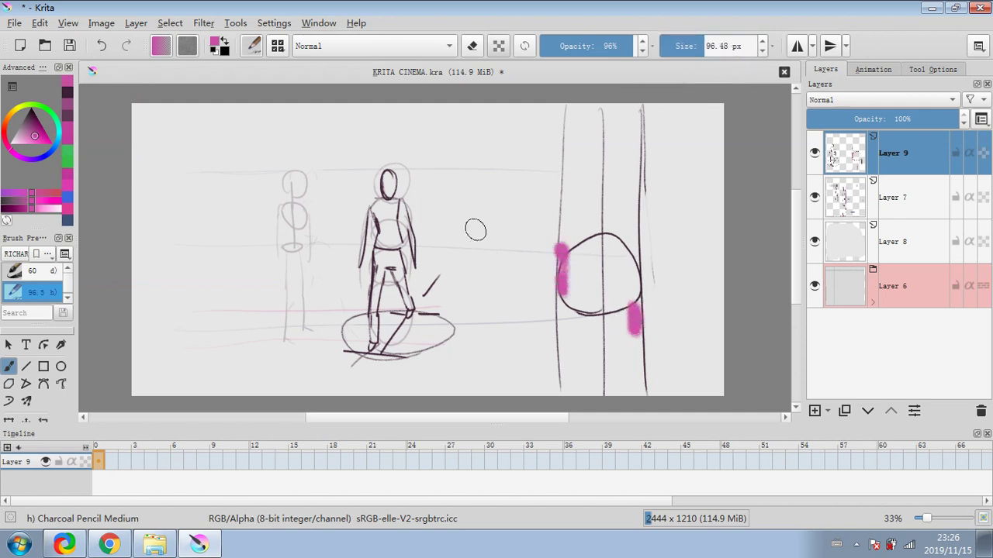
{"action": "left_click", "coordinate": [101, 46]}
{"action": "left_click", "coordinate": [102, 45]}
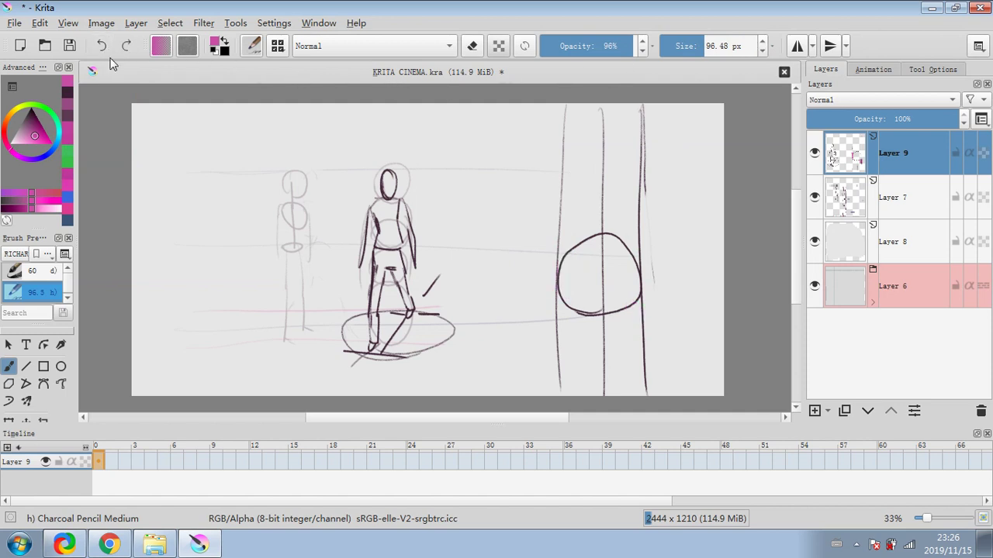
Step: Switch to the Ink-8 Sumi-e brush, try magenta marks on the two outer guide lines beside the circle, and undo them
{"action": "left_click", "coordinate": [35, 270]}
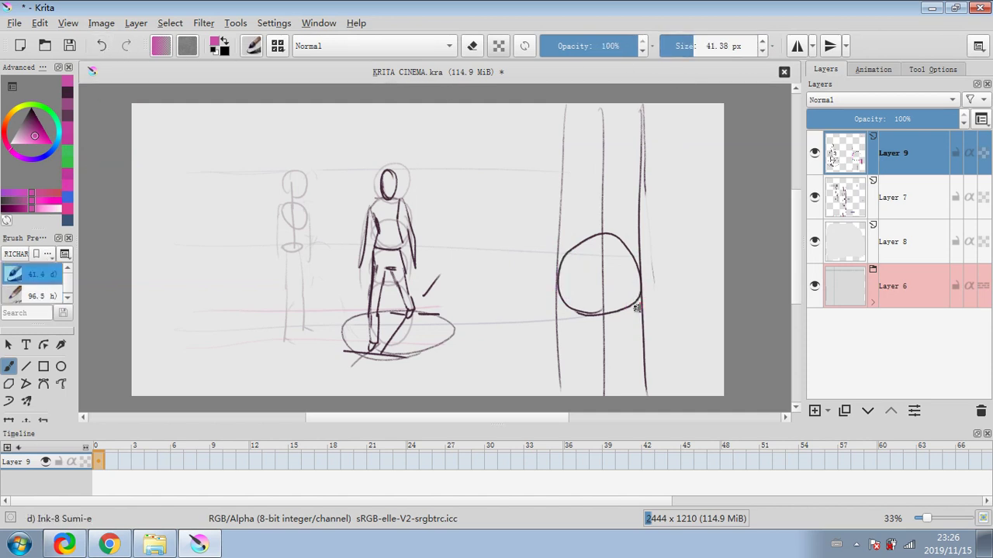
{"action": "mouse_move", "coordinate": [641, 310]}
{"action": "left_mouse_down"}
{"action": "mouse_move", "coordinate": [639, 267]}
{"action": "mouse_move", "coordinate": [645, 299]}
{"action": "left_mouse_up"}
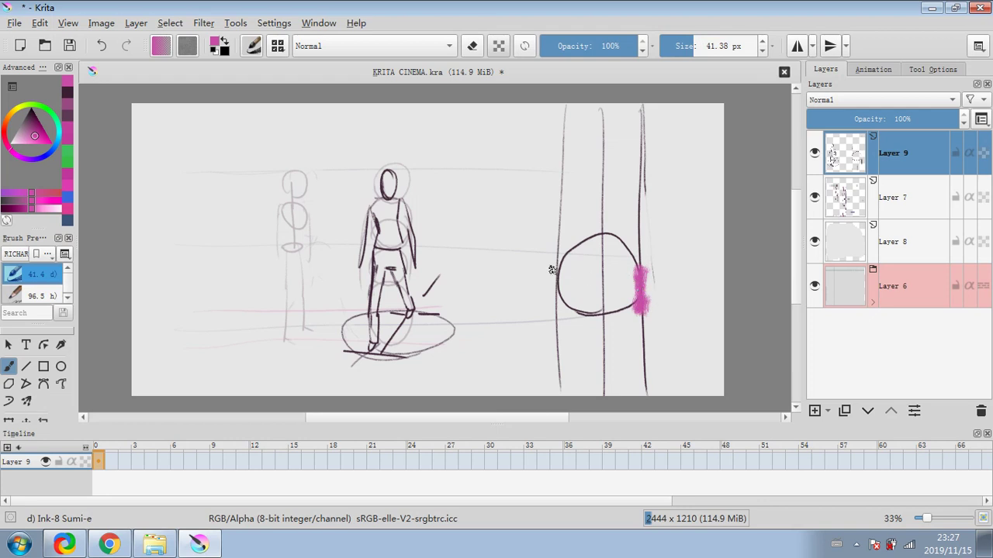
{"action": "left_click_drag", "start_coordinate": [555, 274], "coordinate": [560, 234]}
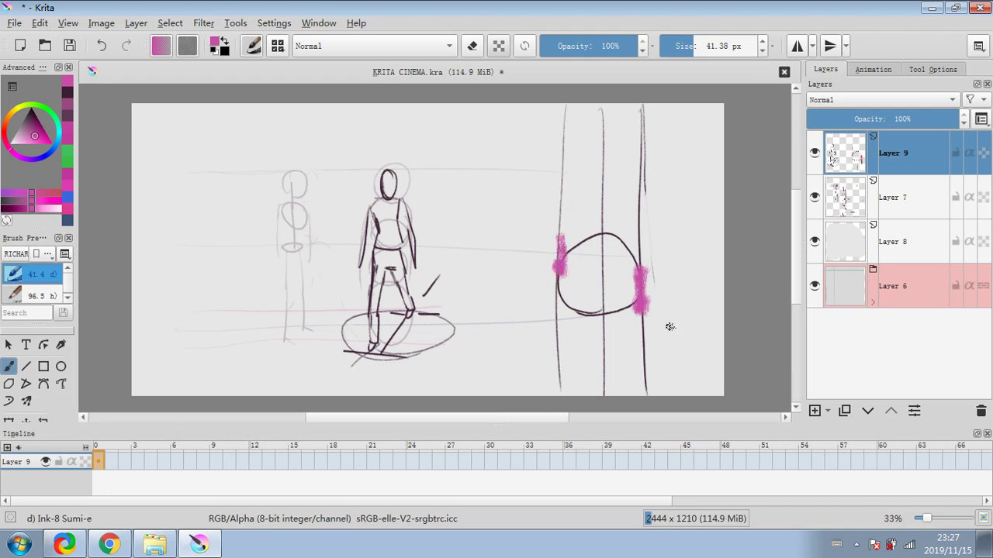
{"action": "left_click", "coordinate": [101, 45]}
{"action": "left_click", "coordinate": [101, 45]}
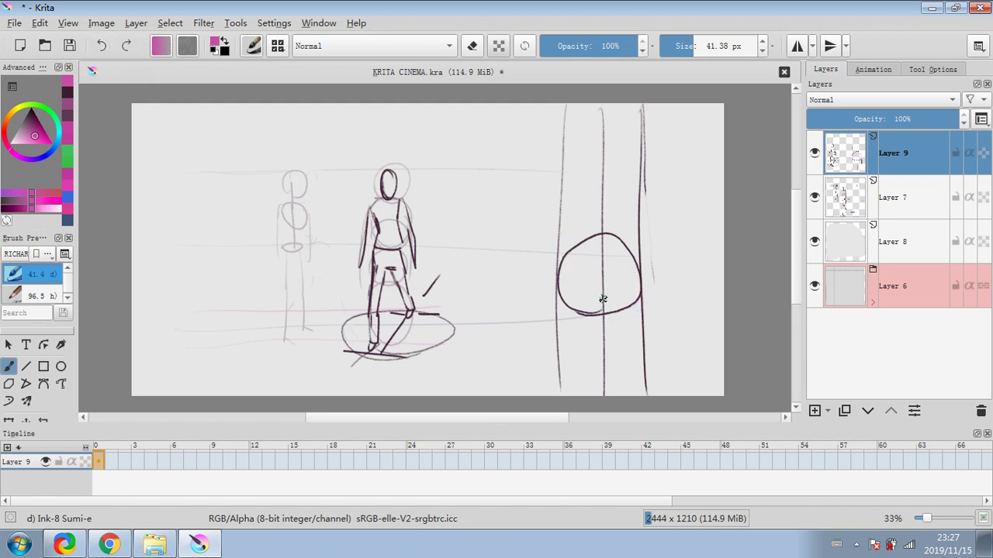
Step: Try magenta marks along the centre guide line inside the circle, and undo them
{"action": "mouse_move", "coordinate": [605, 281]}
{"action": "left_mouse_down"}
{"action": "mouse_move", "coordinate": [605, 330]}
{"action": "mouse_move", "coordinate": [607, 239]}
{"action": "left_mouse_up"}
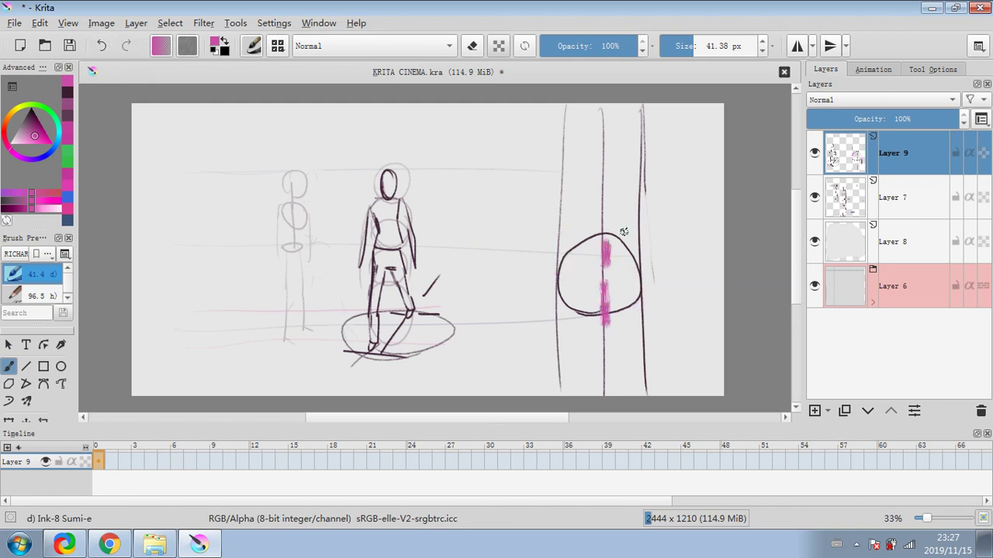
{"action": "left_click", "coordinate": [104, 46]}
{"action": "left_click", "coordinate": [101, 45]}
Step: Paint thick slanted magenta marks across both side edges of the circle, leaning outward at the top
{"action": "left_click_drag", "start_coordinate": [553, 273], "coordinate": [564, 296]}
{"action": "left_click_drag", "start_coordinate": [643, 265], "coordinate": [632, 293]}
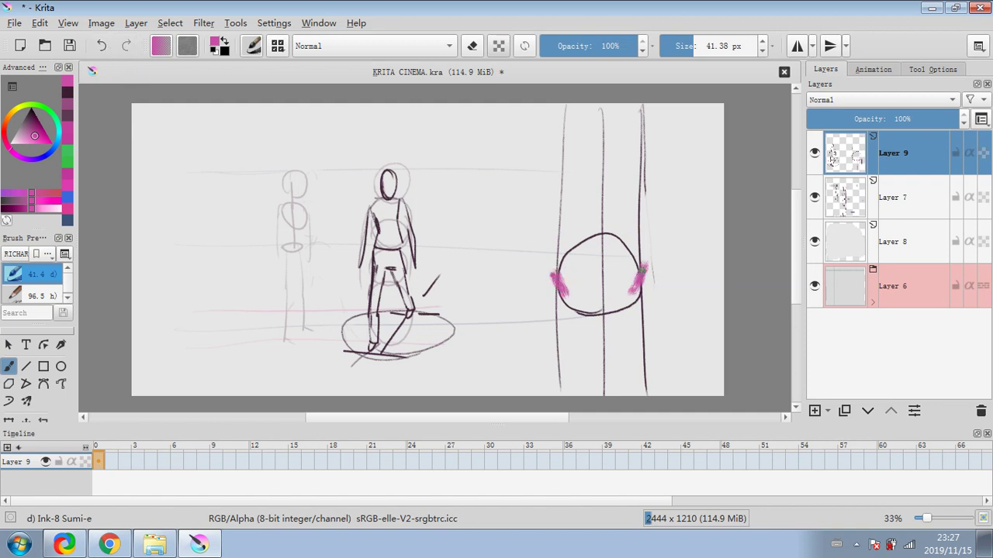
{"action": "mouse_move", "coordinate": [557, 281]}
{"action": "left_mouse_down"}
{"action": "mouse_move", "coordinate": [547, 246]}
{"action": "mouse_move", "coordinate": [558, 301]}
{"action": "left_mouse_up"}
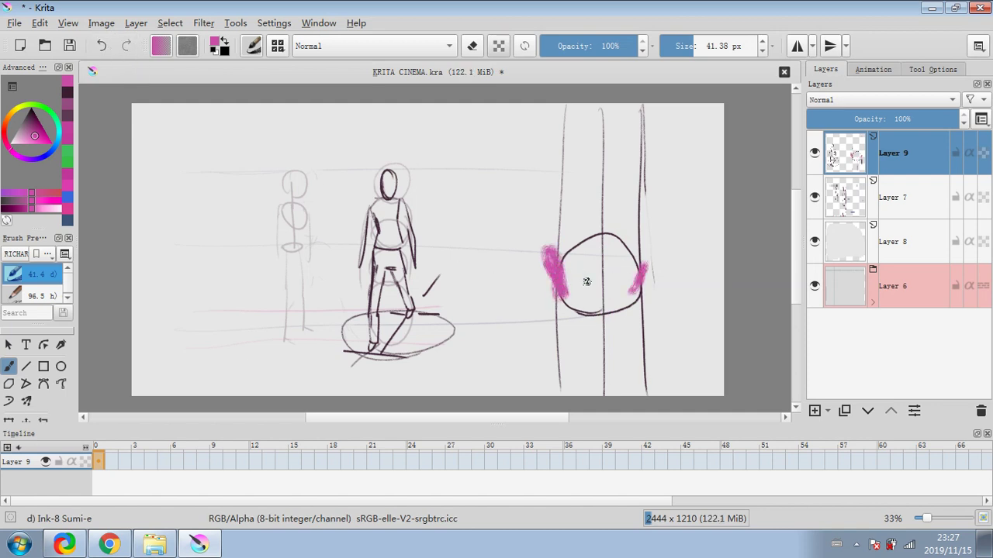
{"action": "mouse_move", "coordinate": [633, 280]}
{"action": "left_mouse_down"}
{"action": "mouse_move", "coordinate": [629, 294]}
{"action": "mouse_move", "coordinate": [650, 250]}
{"action": "mouse_move", "coordinate": [643, 270]}
{"action": "left_mouse_up"}
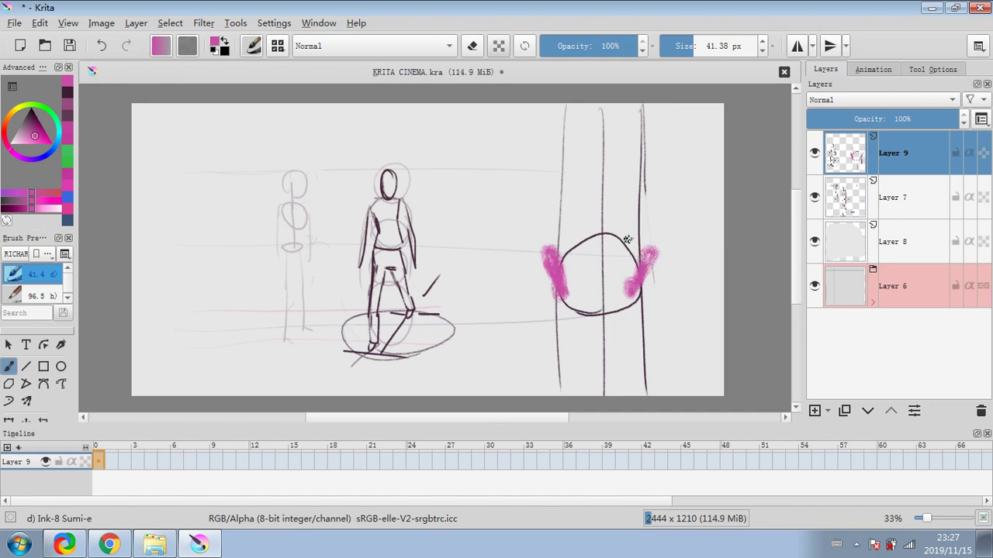
Step: Choose a dark purple colour and scribble a filled ball between the outer guide lines, overlapping the circle's lower half
{"action": "left_click", "coordinate": [233, 161], "text": "ctrl"}
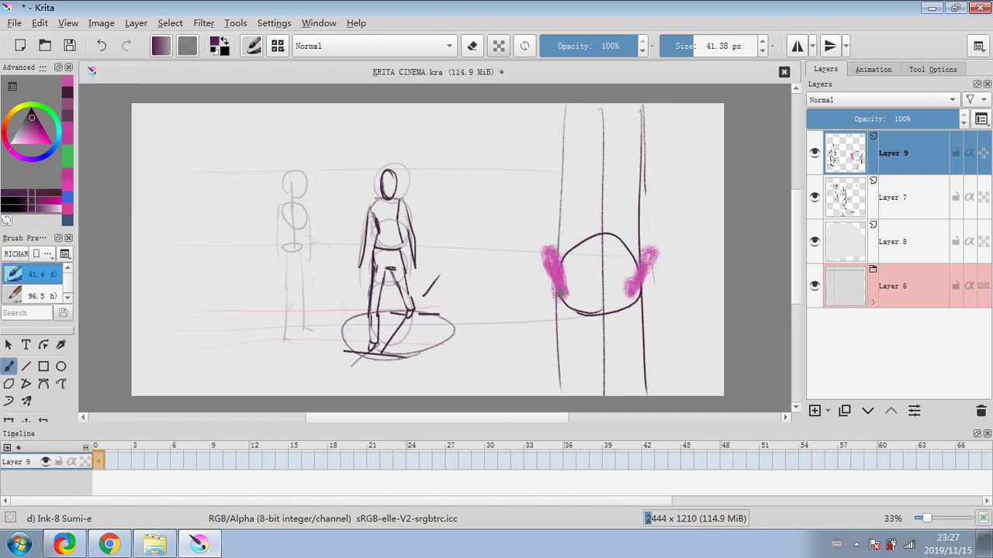
{"action": "mouse_move", "coordinate": [612, 301]}
{"action": "left_mouse_down"}
{"action": "mouse_move", "coordinate": [618, 321]}
{"action": "mouse_move", "coordinate": [589, 334]}
{"action": "mouse_move", "coordinate": [632, 287]}
{"action": "mouse_move", "coordinate": [615, 301]}
{"action": "left_mouse_up"}
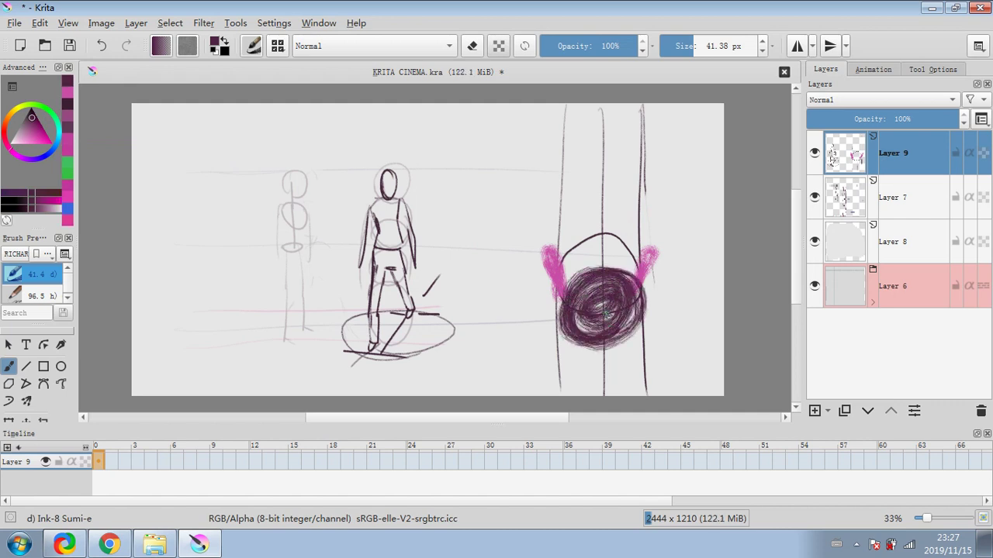
Step: Paint a filled magenta disc inside the purple ball with dabs on both outer guide lines, and trace the ground ellipse's lower edge in magenta
{"action": "left_click", "coordinate": [42, 140]}
{"action": "mouse_move", "coordinate": [588, 305]}
{"action": "left_mouse_down"}
{"action": "mouse_move", "coordinate": [594, 321]}
{"action": "mouse_move", "coordinate": [605, 311]}
{"action": "mouse_move", "coordinate": [607, 345]}
{"action": "mouse_move", "coordinate": [561, 320]}
{"action": "mouse_move", "coordinate": [647, 313]}
{"action": "mouse_move", "coordinate": [549, 310]}
{"action": "left_mouse_up"}
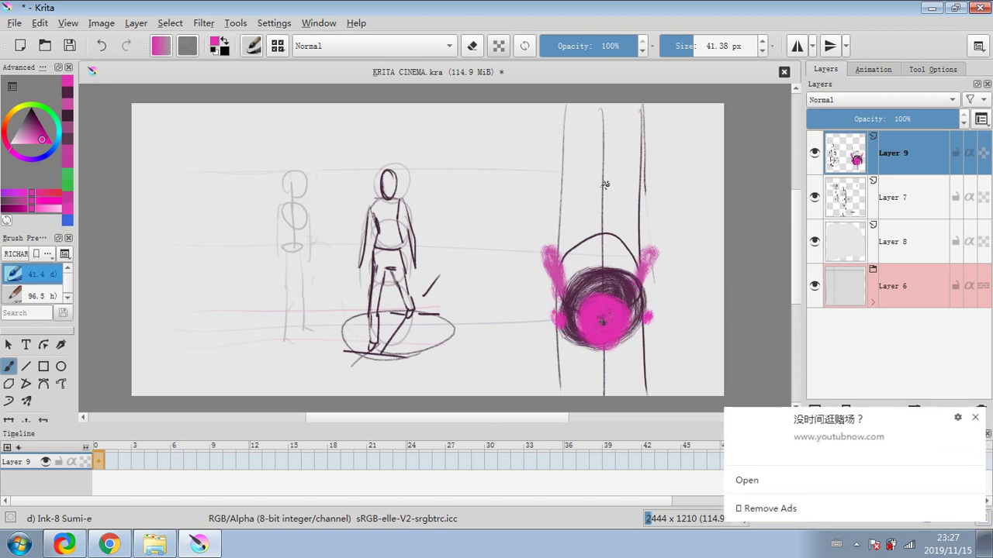
{"action": "left_click", "coordinate": [973, 419]}
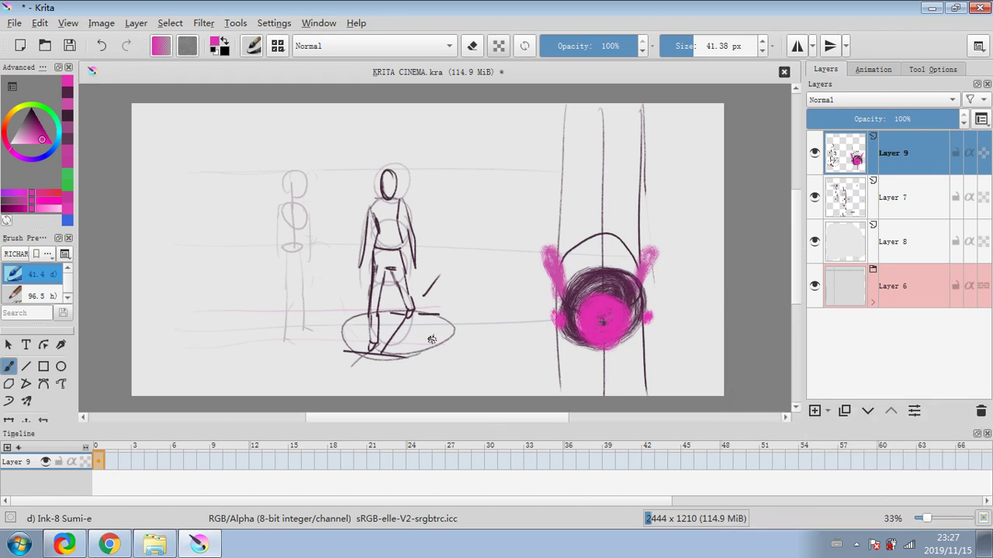
{"action": "mouse_move", "coordinate": [400, 357]}
{"action": "left_mouse_down"}
{"action": "mouse_move", "coordinate": [349, 320]}
{"action": "mouse_move", "coordinate": [366, 349]}
{"action": "left_mouse_up"}
Step: Undo the ball, the circle and the three vertical guide lines beside the figure
{"action": "left_click", "coordinate": [101, 48]}
{"action": "left_click", "coordinate": [102, 48]}
{"action": "left_click", "coordinate": [103, 47]}
{"action": "left_click", "coordinate": [103, 47]}
{"action": "left_click", "coordinate": [104, 46]}
{"action": "left_click", "coordinate": [105, 47]}
{"action": "left_click", "coordinate": [104, 46]}
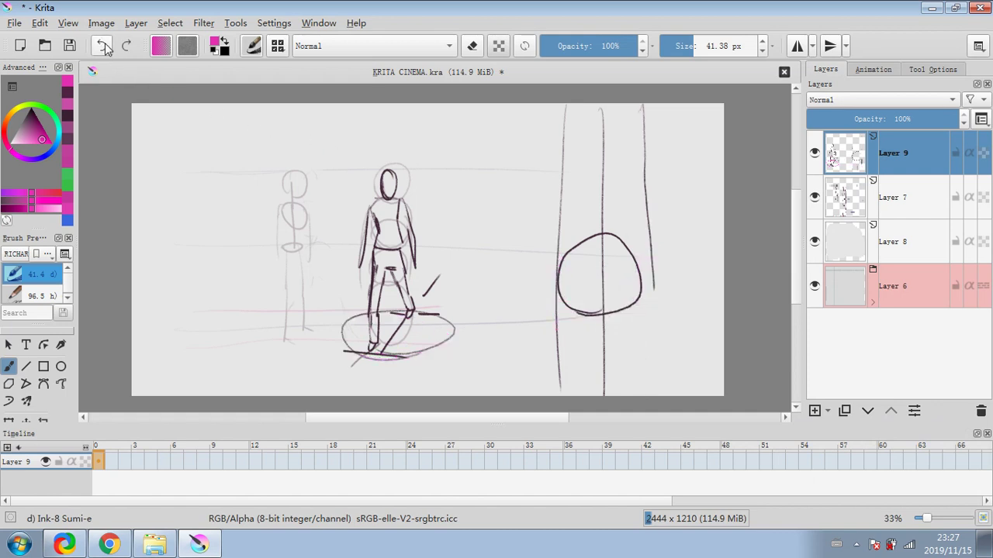
{"action": "left_click", "coordinate": [104, 46]}
{"action": "left_click", "coordinate": [104, 46]}
{"action": "left_click", "coordinate": [104, 46]}
{"action": "left_click", "coordinate": [104, 46]}
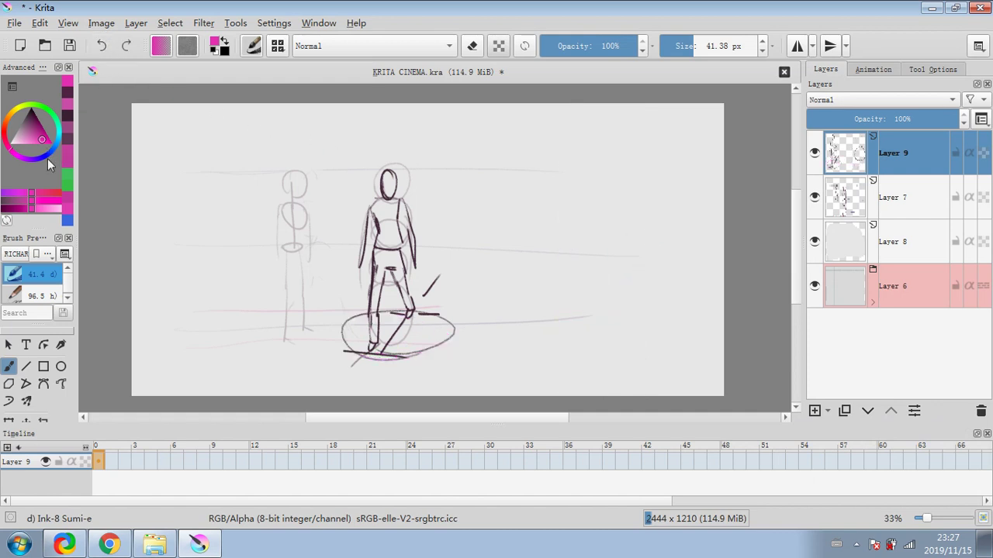
Step: Switch to the Basic-1 big small brush and undo the dark figure and ground ellipse, back to before Layer 9 was added
{"action": "scroll", "coordinate": [67, 283], "scroll_direction": "down", "scroll_amount": 2}
{"action": "left_click", "coordinate": [45, 293]}
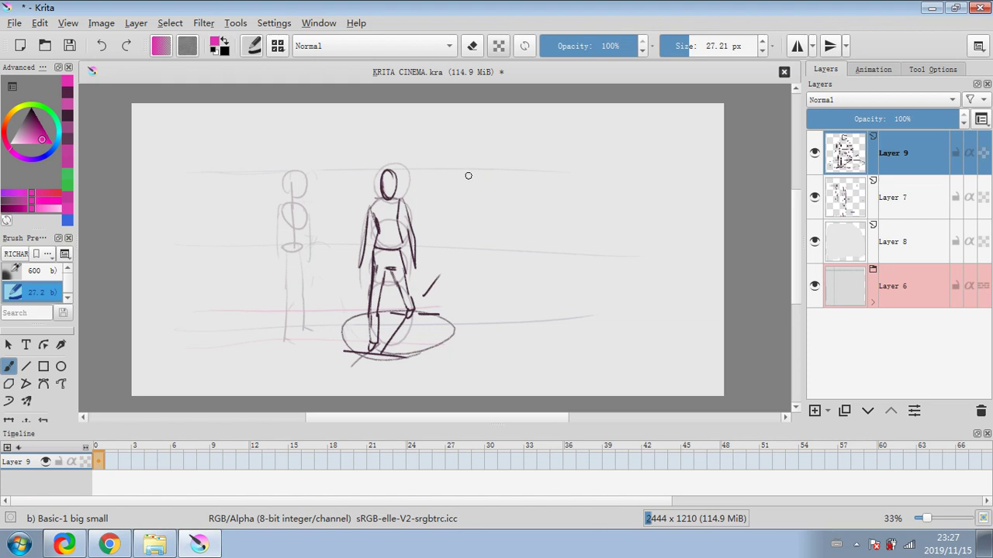
{"action": "left_click", "coordinate": [102, 46]}
{"action": "left_click", "coordinate": [102, 45]}
{"action": "left_click", "coordinate": [102, 46]}
{"action": "left_click", "coordinate": [102, 46]}
{"action": "left_click", "coordinate": [101, 46]}
{"action": "left_click", "coordinate": [102, 46]}
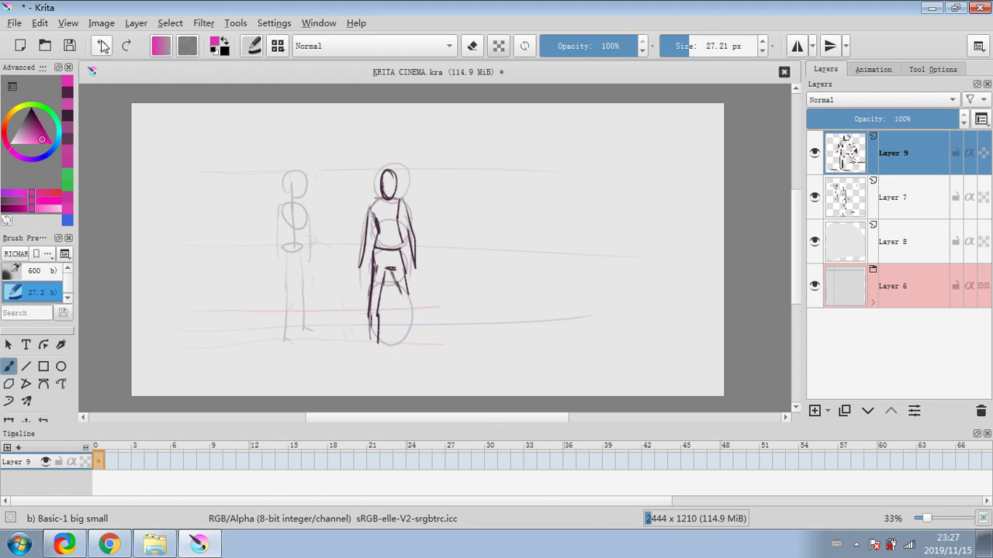
{"action": "left_click", "coordinate": [101, 46]}
{"action": "left_click", "coordinate": [101, 46]}
{"action": "left_click", "coordinate": [102, 46]}
{"action": "left_click", "coordinate": [102, 46]}
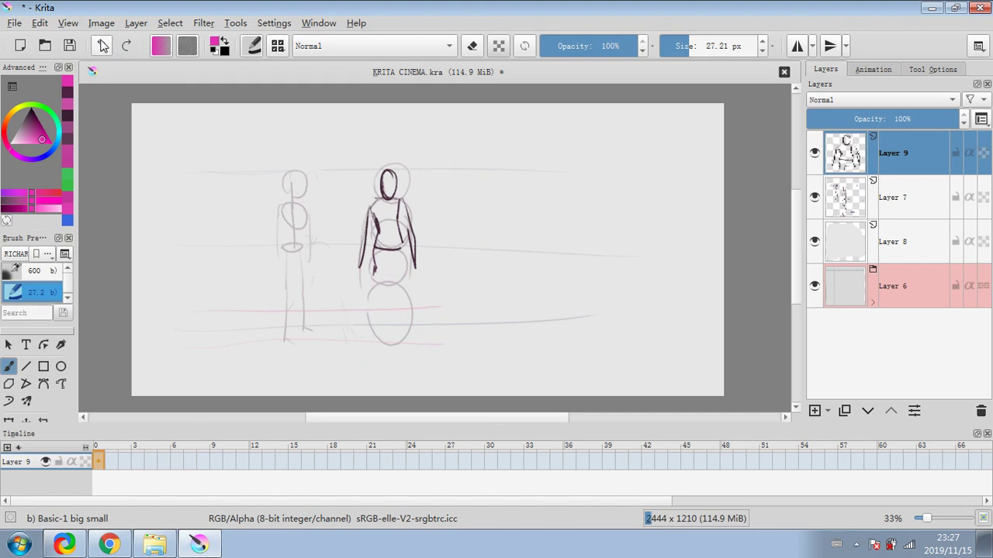
{"action": "left_click", "coordinate": [101, 46]}
{"action": "left_click", "coordinate": [102, 45]}
{"action": "left_click", "coordinate": [102, 46]}
{"action": "left_click", "coordinate": [102, 46]}
{"action": "left_click", "coordinate": [103, 48]}
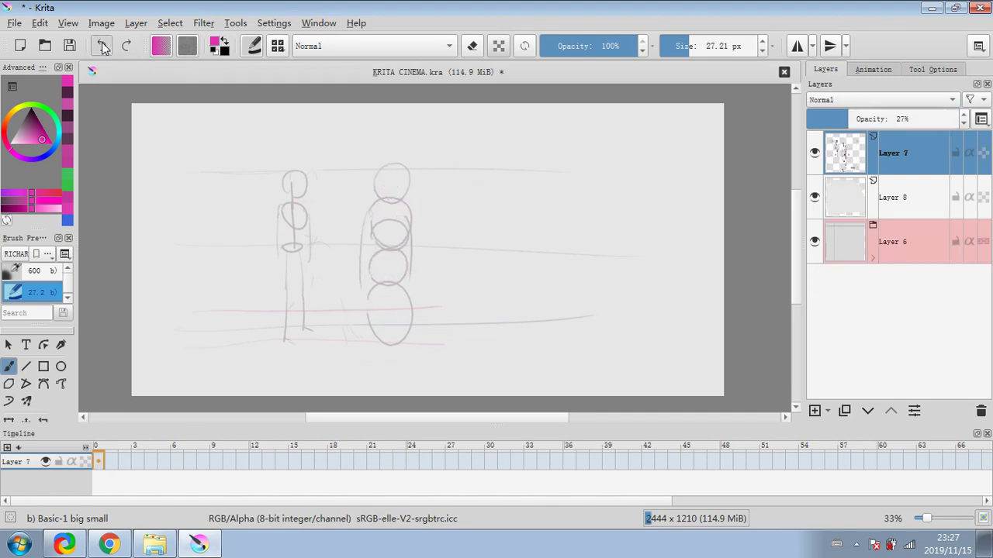
Step: Undo the stacked circles and the small stick figure on Layer 7
{"action": "left_click", "coordinate": [103, 48]}
{"action": "left_click", "coordinate": [103, 48]}
{"action": "left_click", "coordinate": [103, 48]}
{"action": "left_click", "coordinate": [103, 48]}
{"action": "left_click", "coordinate": [103, 48]}
{"action": "left_click", "coordinate": [104, 48]}
{"action": "left_click", "coordinate": [103, 48]}
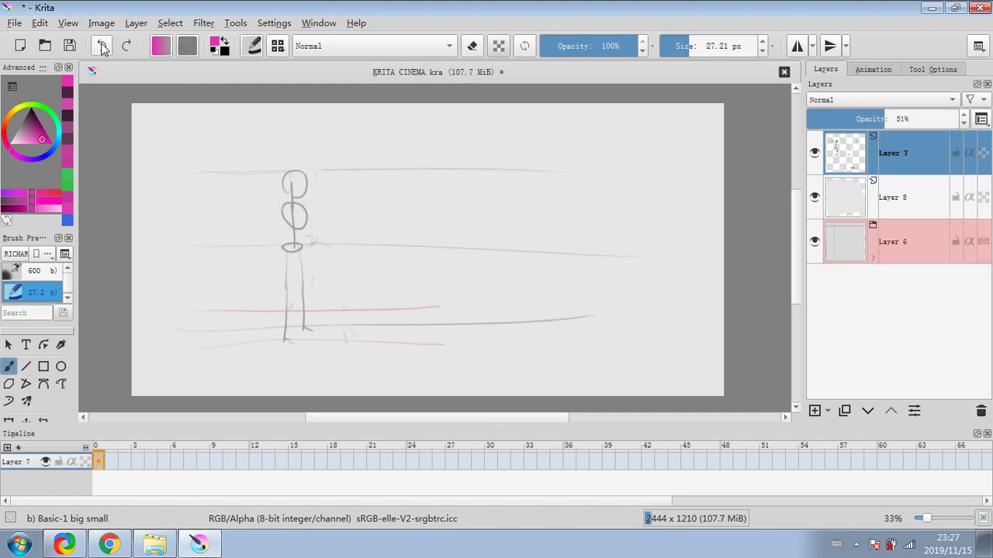
{"action": "left_click", "coordinate": [103, 48]}
{"action": "left_click", "coordinate": [103, 48]}
{"action": "left_click", "coordinate": [103, 48]}
{"action": "left_click", "coordinate": [103, 48]}
{"action": "left_click", "coordinate": [103, 48]}
{"action": "left_click", "coordinate": [104, 48]}
{"action": "left_click", "coordinate": [103, 48]}
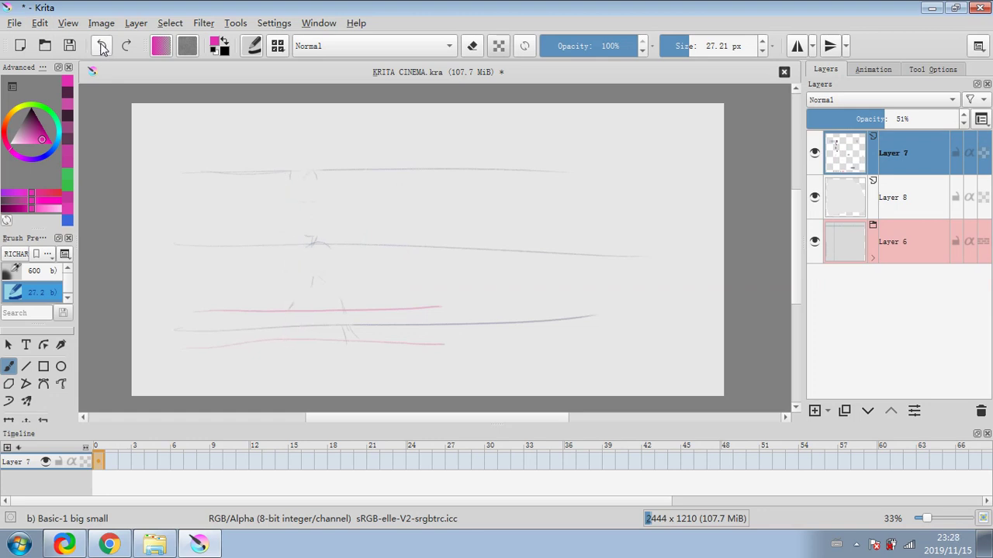
Step: Replace Layer 7 with a new empty paint layer above Layer 8, and set the brush size to 8.37 px
{"action": "left_click", "coordinate": [980, 416]}
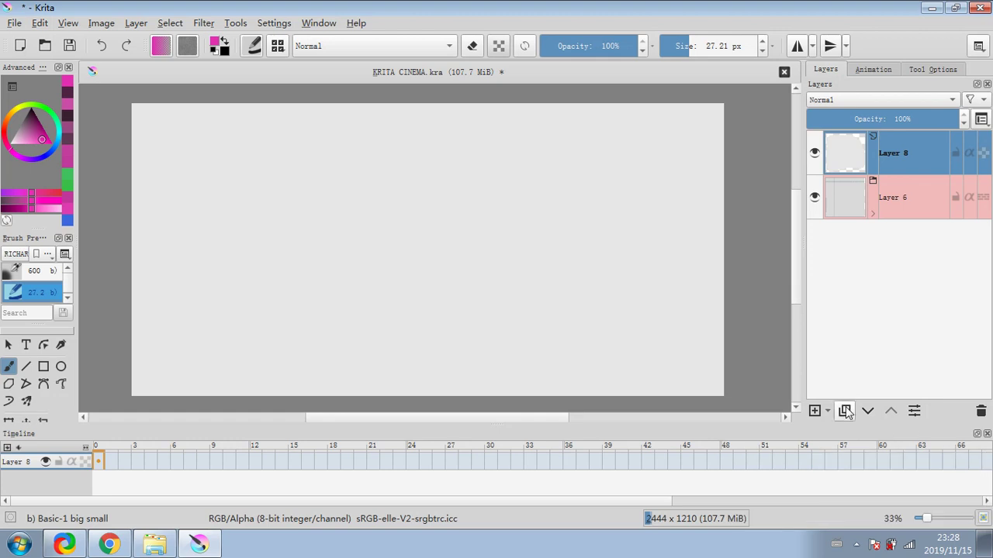
{"action": "left_click", "coordinate": [814, 411]}
{"action": "left_click", "coordinate": [675, 48]}
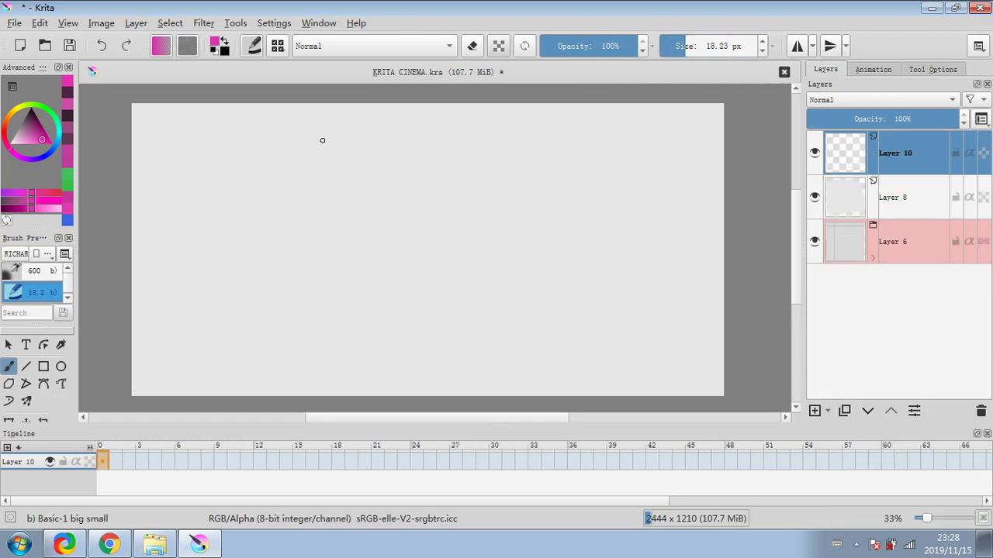
{"action": "left_click", "coordinate": [679, 48]}
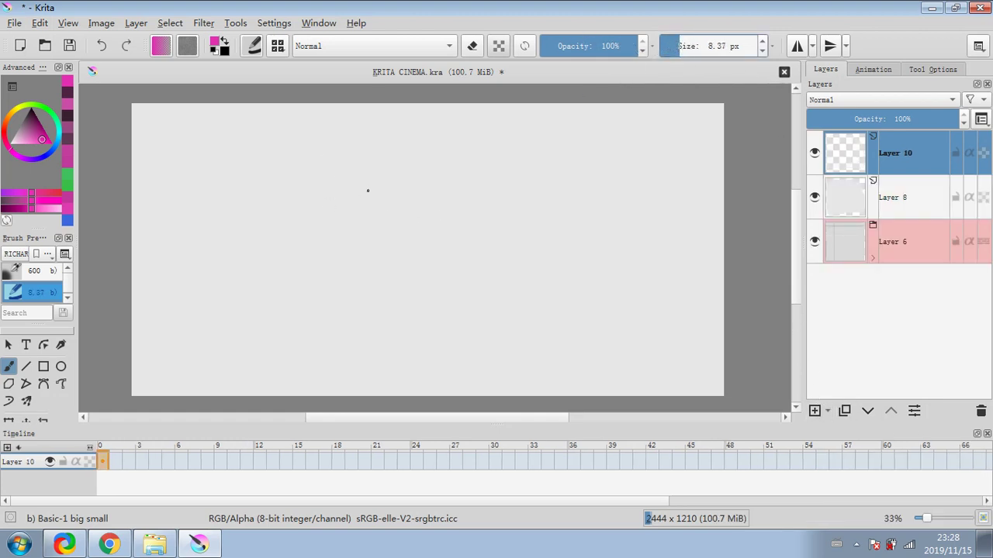
Step: Sketch a column of five overlapping circles in dark purple on Layer 10 at 30% opacity, making the lowest circle the largest
{"action": "mouse_move", "coordinate": [331, 178]}
{"action": "left_mouse_down"}
{"action": "mouse_move", "coordinate": [369, 194]}
{"action": "mouse_move", "coordinate": [337, 186]}
{"action": "mouse_move", "coordinate": [309, 221]}
{"action": "left_mouse_up"}
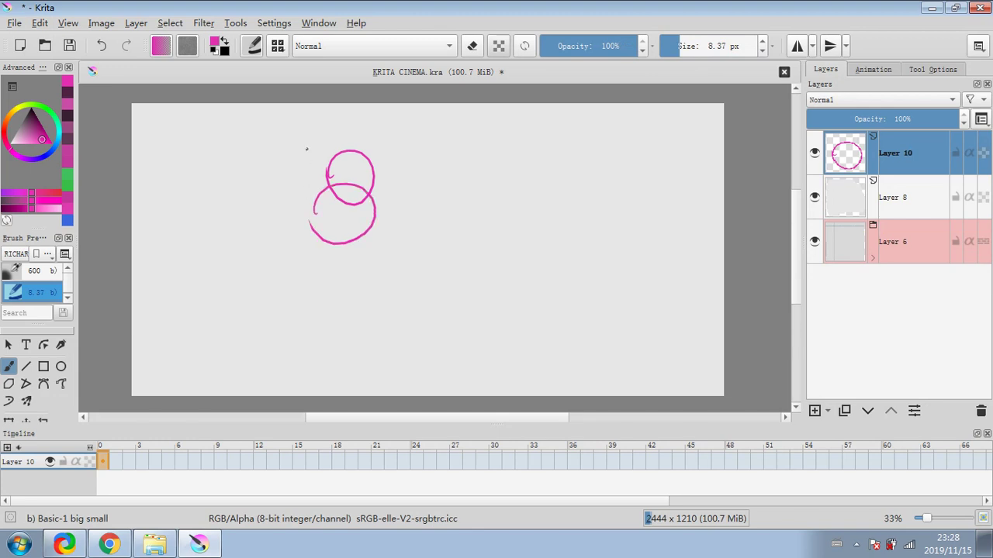
{"action": "left_click", "coordinate": [100, 48]}
{"action": "left_click", "coordinate": [29, 117]}
{"action": "left_click", "coordinate": [869, 118]}
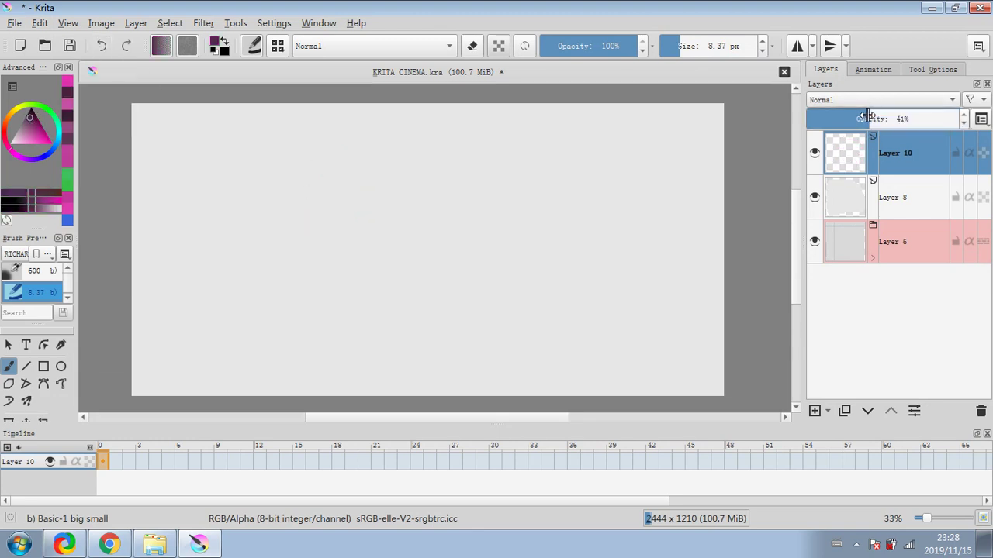
{"action": "left_click_drag", "start_coordinate": [867, 116], "coordinate": [853, 118]}
{"action": "mouse_move", "coordinate": [348, 171]}
{"action": "left_mouse_down"}
{"action": "mouse_move", "coordinate": [383, 159]}
{"action": "mouse_move", "coordinate": [341, 250]}
{"action": "left_mouse_up"}
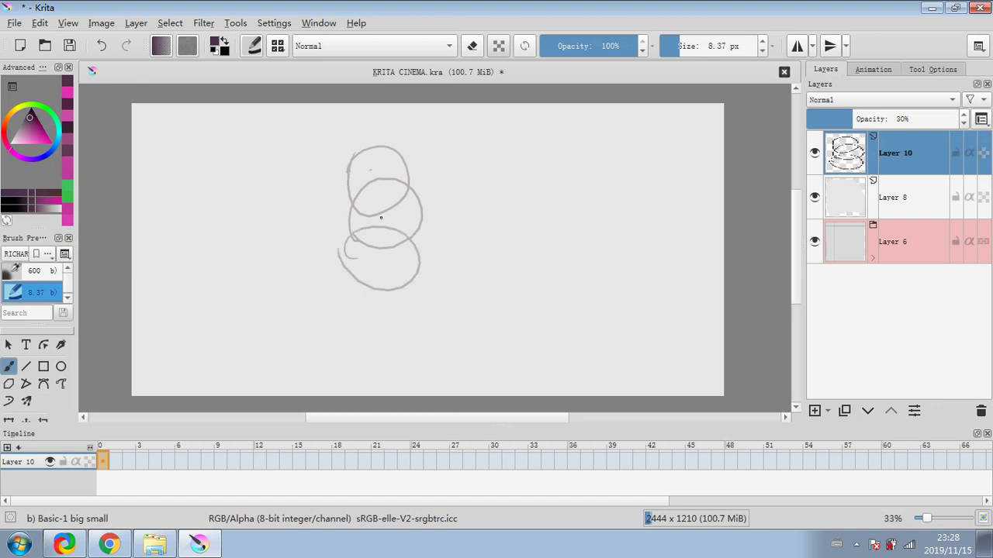
{"action": "left_click_drag", "start_coordinate": [361, 239], "coordinate": [374, 229]}
{"action": "mouse_move", "coordinate": [357, 272]}
{"action": "left_mouse_down"}
{"action": "mouse_move", "coordinate": [398, 250]}
{"action": "mouse_move", "coordinate": [387, 259]}
{"action": "mouse_move", "coordinate": [417, 278]}
{"action": "left_mouse_up"}
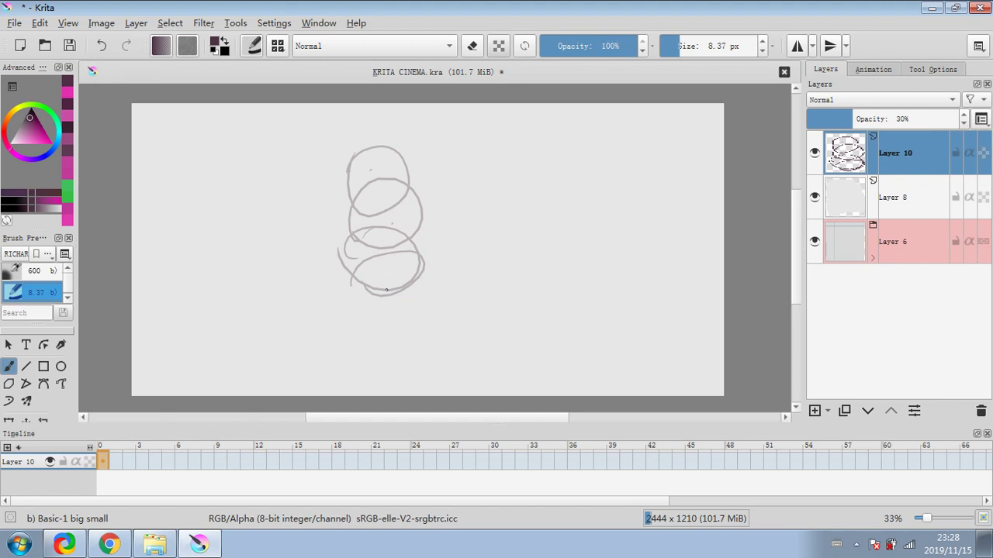
{"action": "left_click_drag", "start_coordinate": [400, 270], "coordinate": [425, 283]}
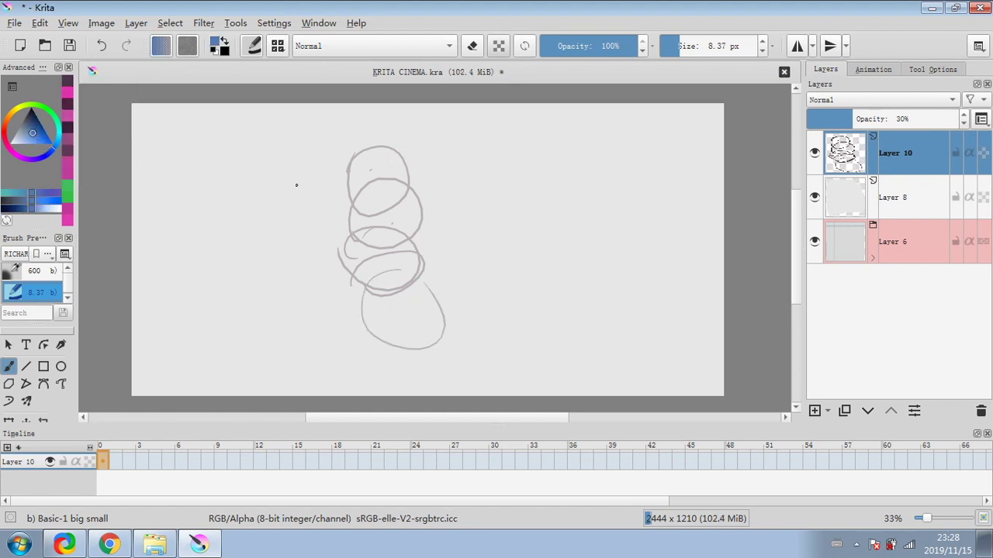
Step: Add a new layer above the circles and draw blue crossed centre lines inside the upper four circles
{"action": "mouse_move", "coordinate": [353, 190]}
{"action": "left_mouse_down"}
{"action": "mouse_move", "coordinate": [392, 178]}
{"action": "mouse_move", "coordinate": [385, 186]}
{"action": "mouse_move", "coordinate": [377, 166]}
{"action": "mouse_move", "coordinate": [361, 188]}
{"action": "mouse_move", "coordinate": [396, 177]}
{"action": "mouse_move", "coordinate": [381, 206]}
{"action": "left_mouse_up"}
{"action": "left_click", "coordinate": [815, 411]}
{"action": "mouse_move", "coordinate": [380, 166]}
{"action": "left_mouse_down"}
{"action": "mouse_move", "coordinate": [383, 186]}
{"action": "mouse_move", "coordinate": [350, 190]}
{"action": "mouse_move", "coordinate": [403, 172]}
{"action": "left_mouse_up"}
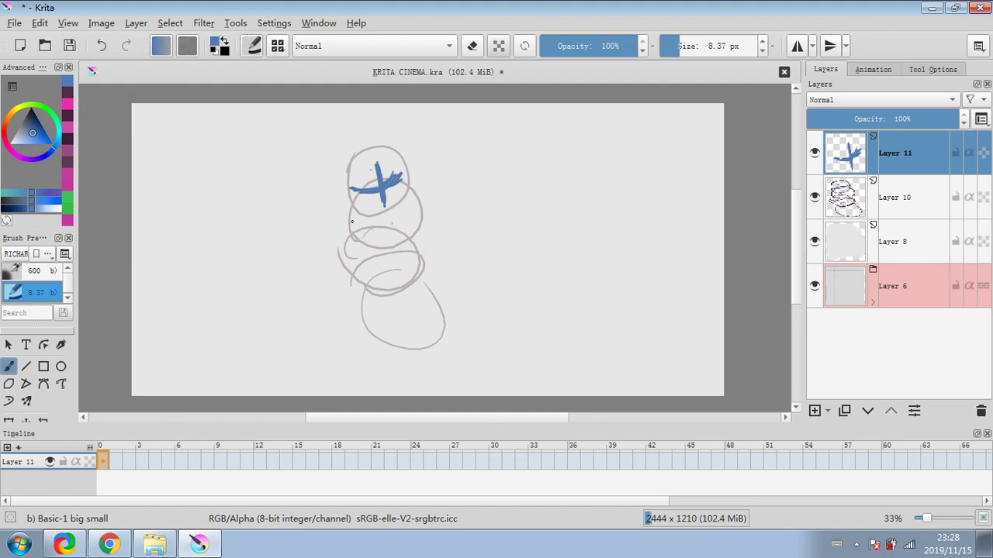
{"action": "mouse_move", "coordinate": [349, 219]}
{"action": "left_mouse_down"}
{"action": "mouse_move", "coordinate": [377, 232]}
{"action": "mouse_move", "coordinate": [408, 226]}
{"action": "left_mouse_up"}
{"action": "mouse_move", "coordinate": [351, 218]}
{"action": "left_mouse_down"}
{"action": "mouse_move", "coordinate": [368, 229]}
{"action": "mouse_move", "coordinate": [414, 227]}
{"action": "mouse_move", "coordinate": [363, 242]}
{"action": "left_mouse_up"}
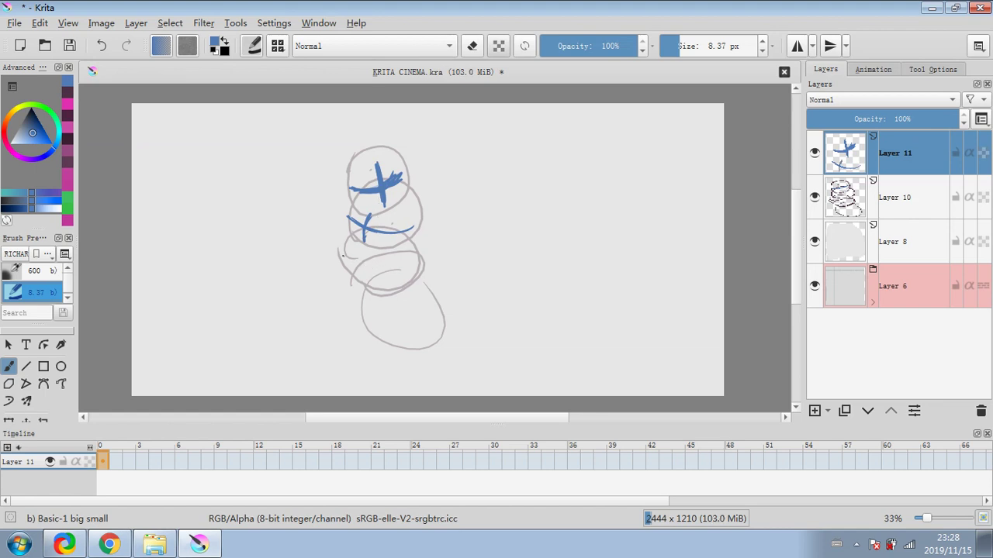
{"action": "mouse_move", "coordinate": [342, 255]}
{"action": "left_mouse_down"}
{"action": "mouse_move", "coordinate": [397, 264]}
{"action": "mouse_move", "coordinate": [414, 255]}
{"action": "left_mouse_up"}
{"action": "mouse_move", "coordinate": [351, 260]}
{"action": "left_mouse_down"}
{"action": "mouse_move", "coordinate": [385, 261]}
{"action": "mouse_move", "coordinate": [373, 270]}
{"action": "mouse_move", "coordinate": [382, 279]}
{"action": "mouse_move", "coordinate": [400, 259]}
{"action": "left_mouse_up"}
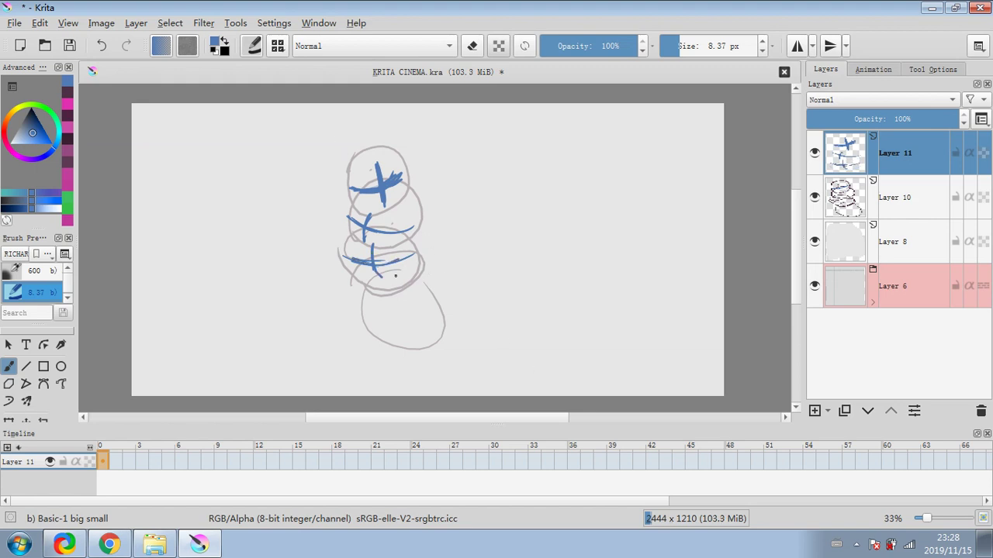
{"action": "mouse_move", "coordinate": [405, 267]}
{"action": "left_mouse_down"}
{"action": "mouse_move", "coordinate": [409, 288]}
{"action": "mouse_move", "coordinate": [403, 279]}
{"action": "mouse_move", "coordinate": [418, 268]}
{"action": "left_mouse_up"}
Step: Draw small blue foot marks on either side of the largest circle's base
{"action": "left_click_drag", "start_coordinate": [362, 346], "coordinate": [366, 342]}
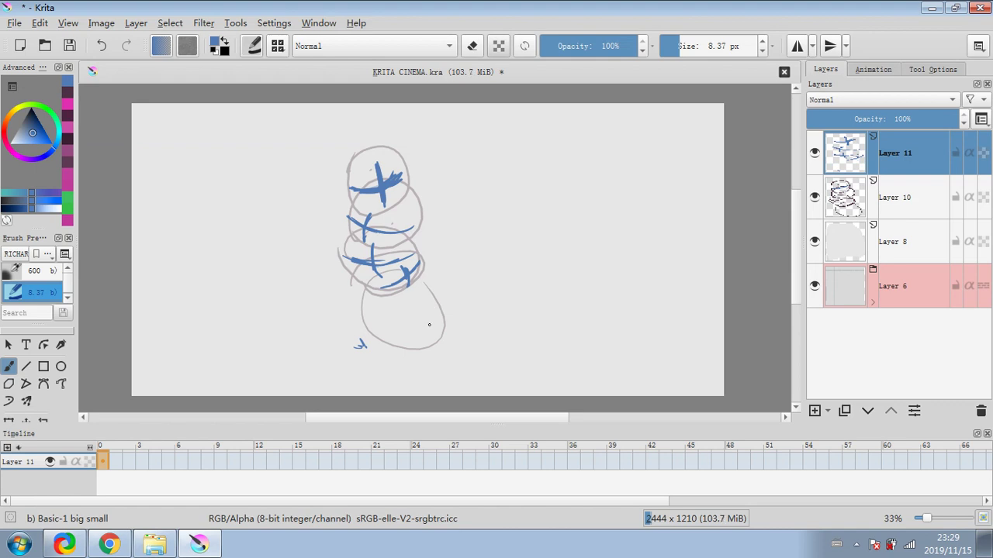
{"action": "left_click_drag", "start_coordinate": [442, 345], "coordinate": [453, 339]}
{"action": "left_click", "coordinate": [102, 46]}
{"action": "key", "text": "ctrl+shift+z"}
Step: Retrace the cross in the fourth circle in black, and mark orange hip joints at both ends of its slanted line
{"action": "key", "text": "d"}
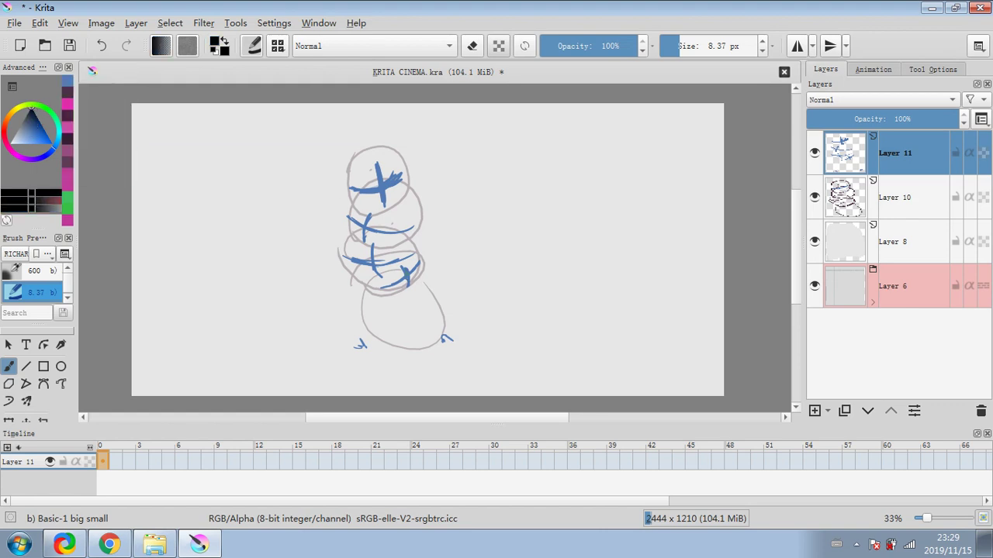
{"action": "left_click_drag", "start_coordinate": [382, 287], "coordinate": [409, 270]}
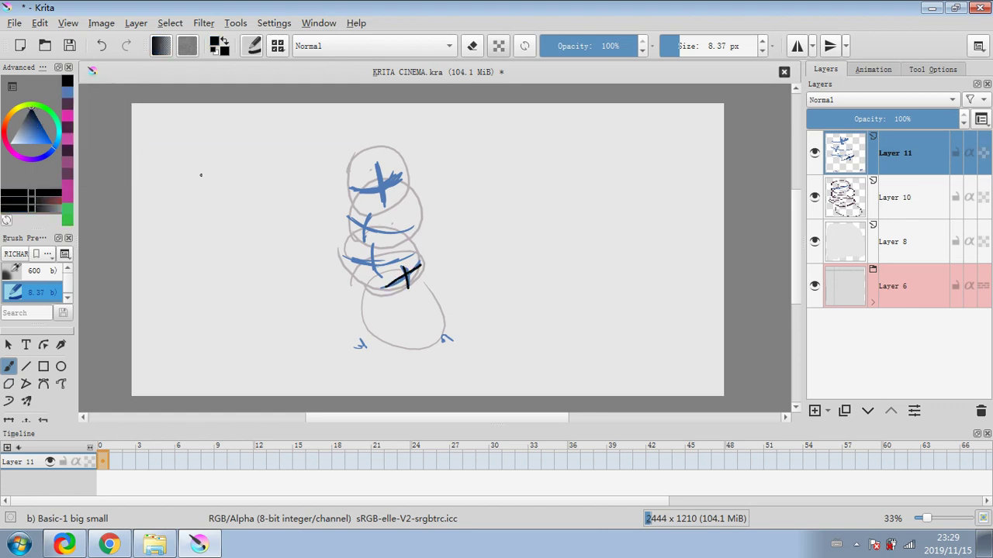
{"action": "left_click", "coordinate": [7, 134]}
{"action": "left_click", "coordinate": [42, 144]}
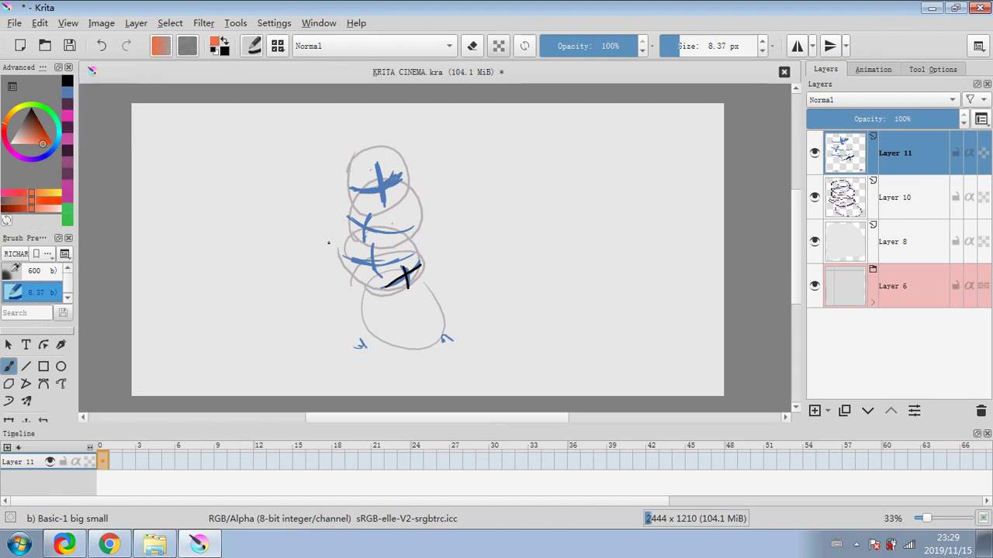
{"action": "left_click", "coordinate": [372, 291]}
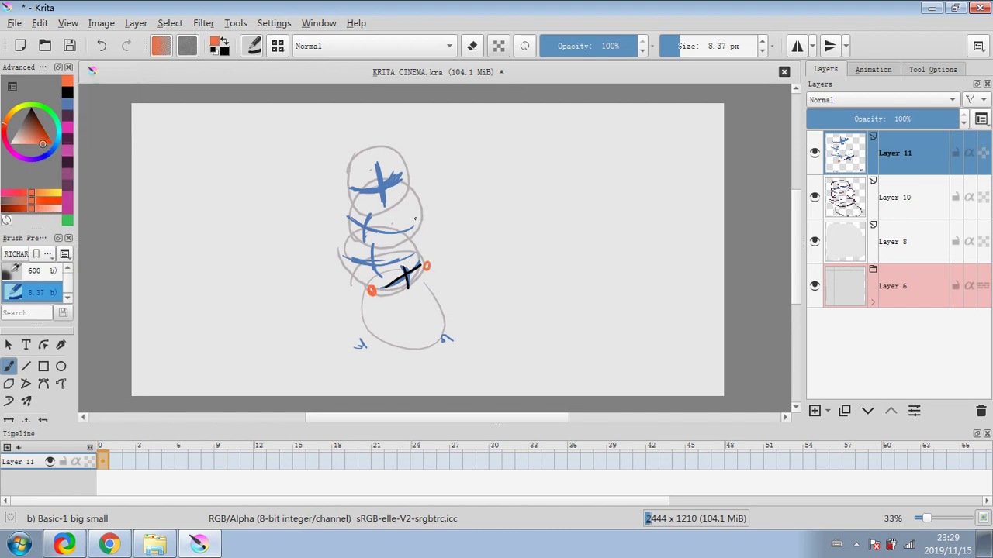
Step: Mark orange shoulder joints on both sides of the second circle, joined by a dotted line, and retrace that circle's cross in orange
{"action": "left_click_drag", "start_coordinate": [417, 222], "coordinate": [414, 214]}
{"action": "left_click_drag", "start_coordinate": [346, 194], "coordinate": [371, 231]}
{"action": "left_click_drag", "start_coordinate": [368, 216], "coordinate": [362, 233]}
Step: Try an orange ground construction of three long horizontal lines, two slanted side lines and an ellipse around the feet
{"action": "left_click_drag", "start_coordinate": [218, 330], "coordinate": [674, 303]}
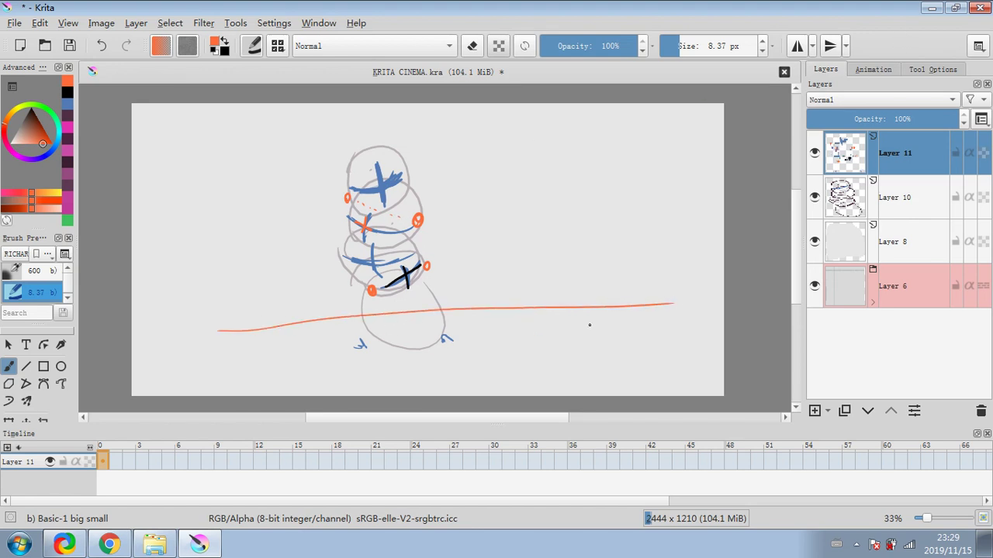
{"action": "left_click_drag", "start_coordinate": [212, 356], "coordinate": [658, 326]}
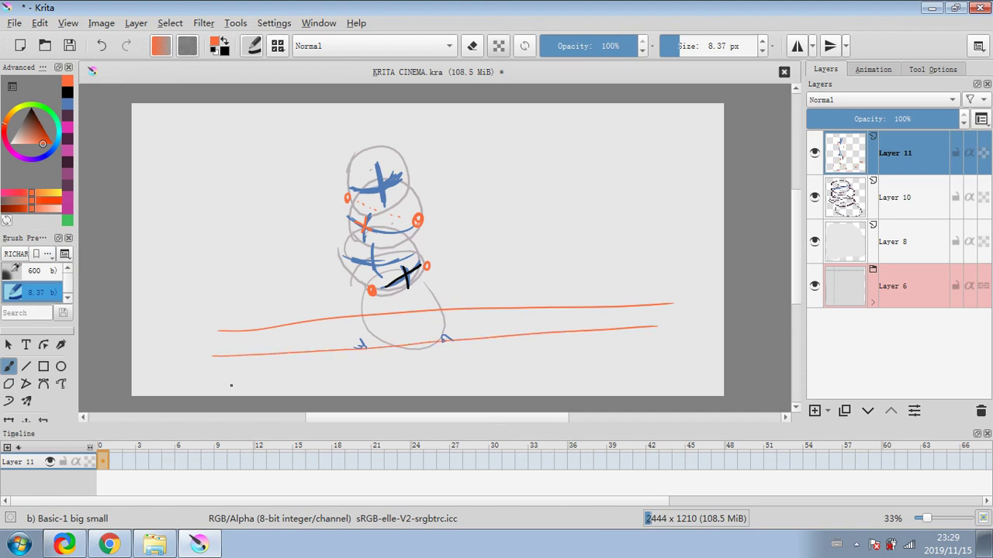
{"action": "left_click_drag", "start_coordinate": [252, 386], "coordinate": [612, 360]}
{"action": "left_click_drag", "start_coordinate": [349, 319], "coordinate": [317, 379]}
{"action": "left_click_drag", "start_coordinate": [448, 311], "coordinate": [505, 352]}
{"action": "mouse_move", "coordinate": [433, 385]}
{"action": "left_mouse_down"}
{"action": "mouse_move", "coordinate": [314, 358]}
{"action": "mouse_move", "coordinate": [501, 376]}
{"action": "mouse_move", "coordinate": [423, 384]}
{"action": "left_mouse_up"}
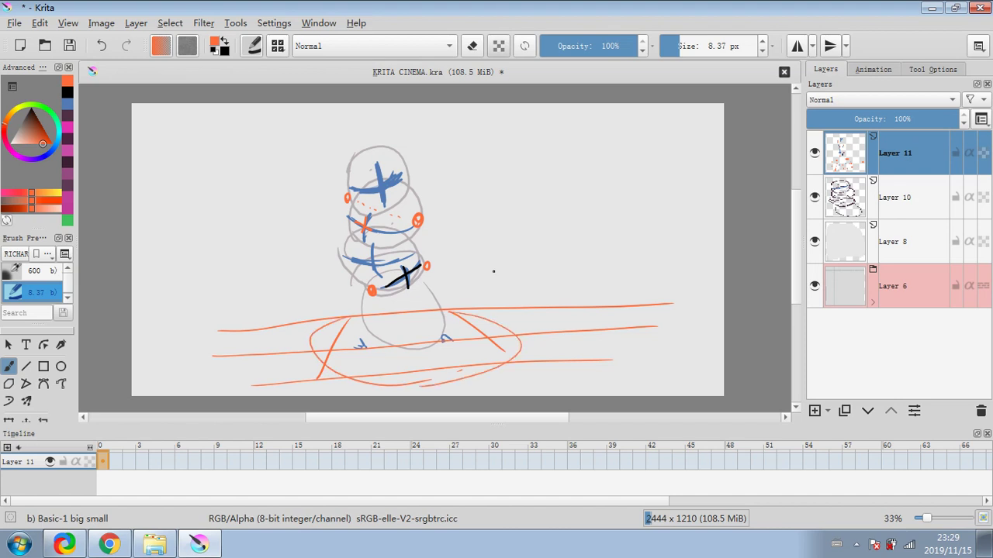
Step: Undo the orange ground lines, side lines and ellipse
{"action": "left_click", "coordinate": [103, 45]}
{"action": "left_click", "coordinate": [103, 44]}
{"action": "left_click", "coordinate": [103, 44]}
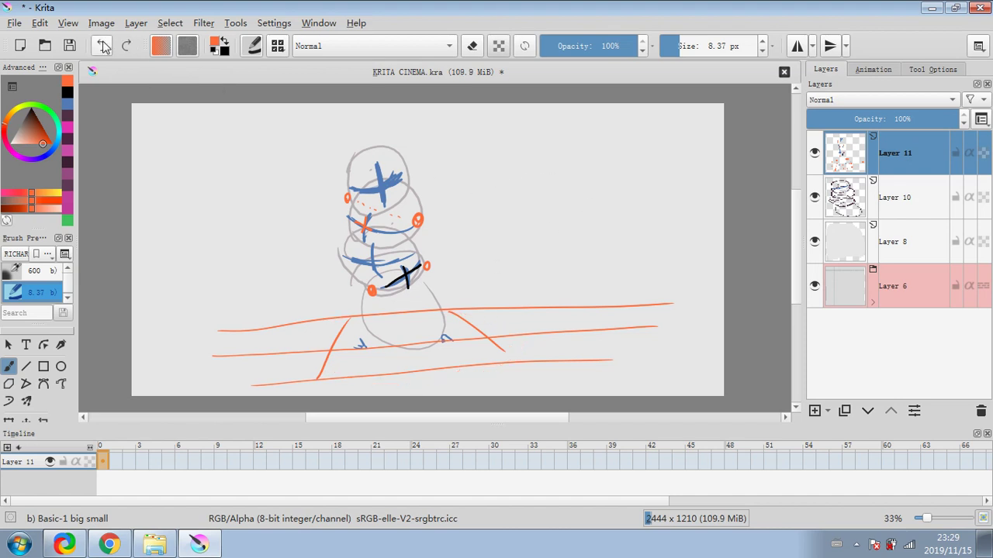
{"action": "left_click", "coordinate": [103, 44]}
{"action": "left_click", "coordinate": [103, 44]}
{"action": "left_click", "coordinate": [103, 44]}
{"action": "left_click", "coordinate": [103, 44]}
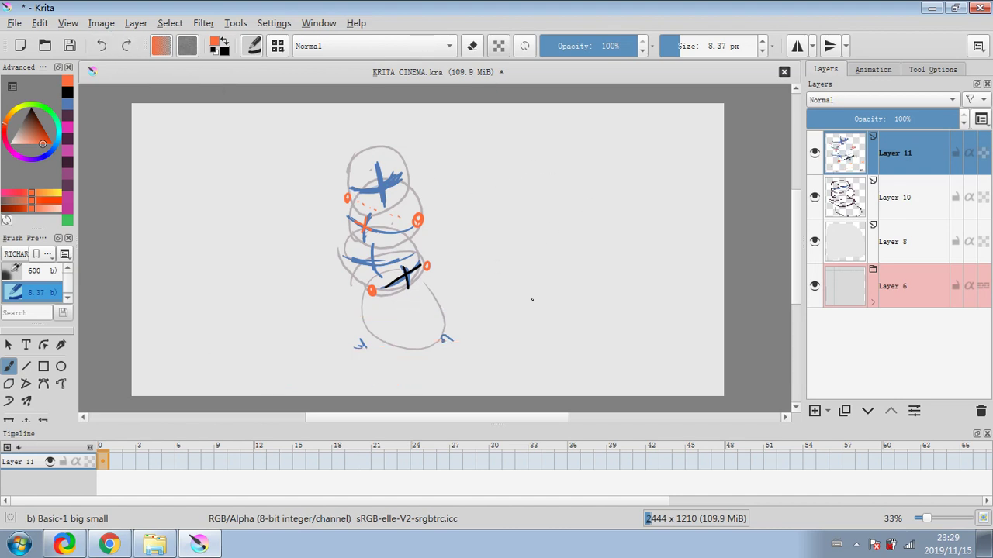
Step: Choose a brown colour and draw triangular feet at the two blue foot marks
{"action": "left_click", "coordinate": [31, 127]}
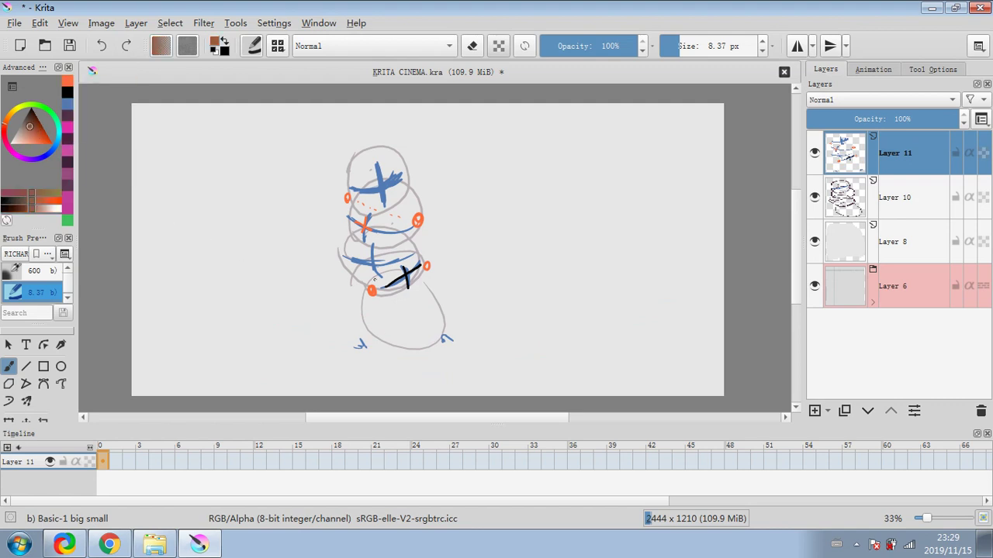
{"action": "left_click_drag", "start_coordinate": [358, 342], "coordinate": [361, 355]}
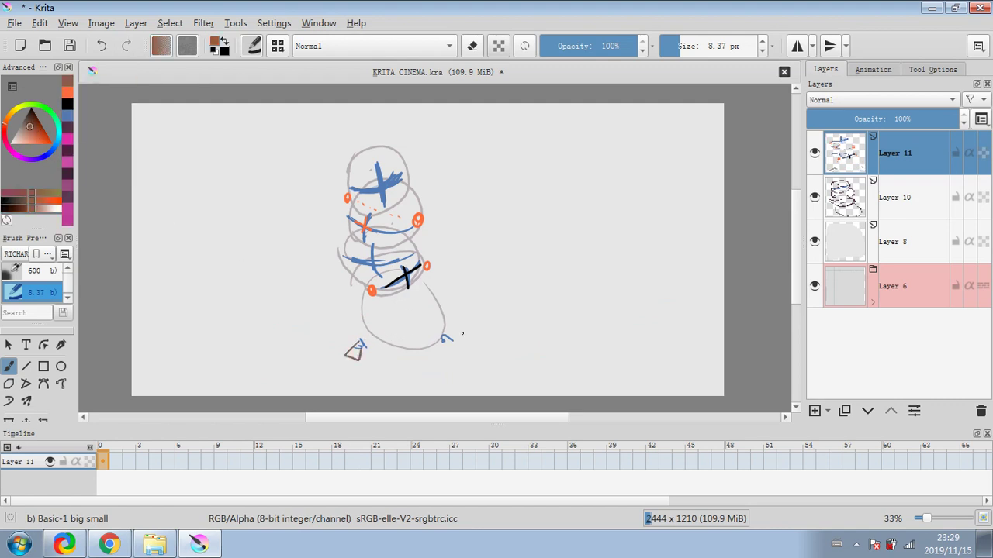
{"action": "mouse_move", "coordinate": [444, 339]}
{"action": "left_mouse_down"}
{"action": "mouse_move", "coordinate": [455, 353]}
{"action": "mouse_move", "coordinate": [458, 341]}
{"action": "left_mouse_up"}
Step: Draw brown circles for both knees and connect the hip joints, knees and feet with lines
{"action": "left_click_drag", "start_coordinate": [375, 314], "coordinate": [440, 299]}
{"action": "left_click", "coordinate": [101, 46]}
{"action": "left_click_drag", "start_coordinate": [426, 266], "coordinate": [445, 338]}
{"action": "left_click_drag", "start_coordinate": [374, 325], "coordinate": [360, 343]}
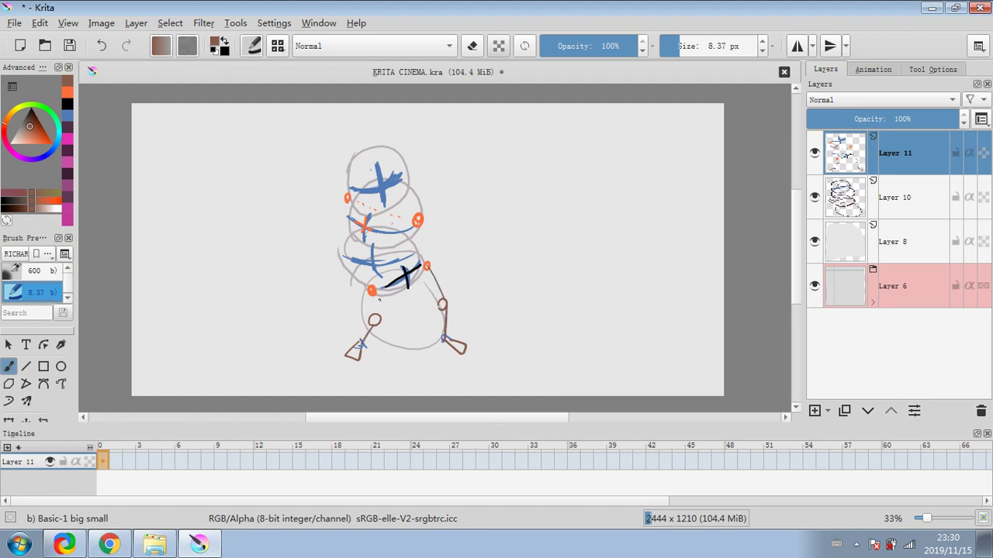
{"action": "left_click_drag", "start_coordinate": [373, 291], "coordinate": [374, 314]}
Step: Draw a brown circle out to each side of the torso and connect each one to its orange shoulder joint with a line
{"action": "left_click_drag", "start_coordinate": [447, 248], "coordinate": [446, 248]}
{"action": "left_click_drag", "start_coordinate": [324, 216], "coordinate": [346, 198]}
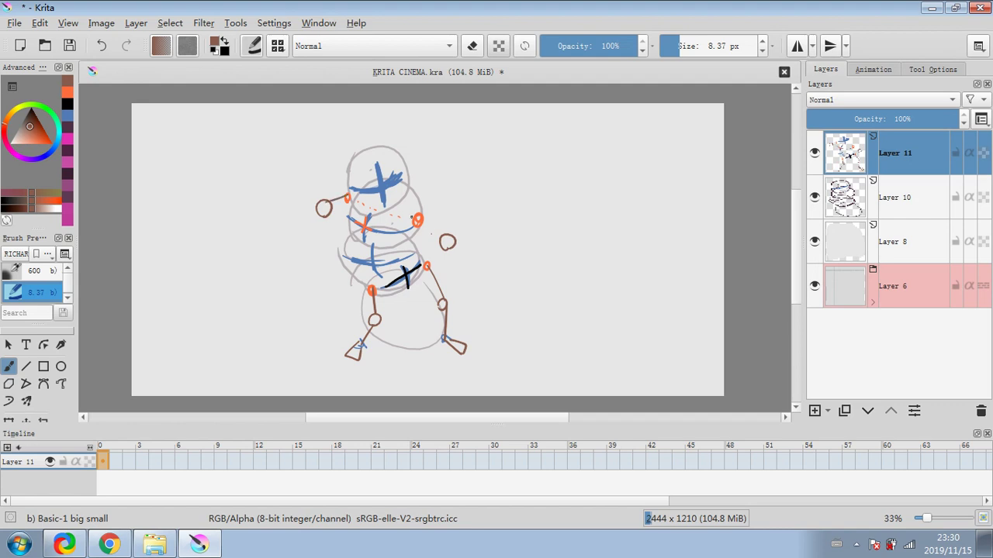
{"action": "left_click_drag", "start_coordinate": [423, 225], "coordinate": [441, 238]}
Step: Try extending the right-hand arm with a brown forearm line and a hand circle, and undo both strokes
{"action": "left_click_drag", "start_coordinate": [456, 243], "coordinate": [487, 252]}
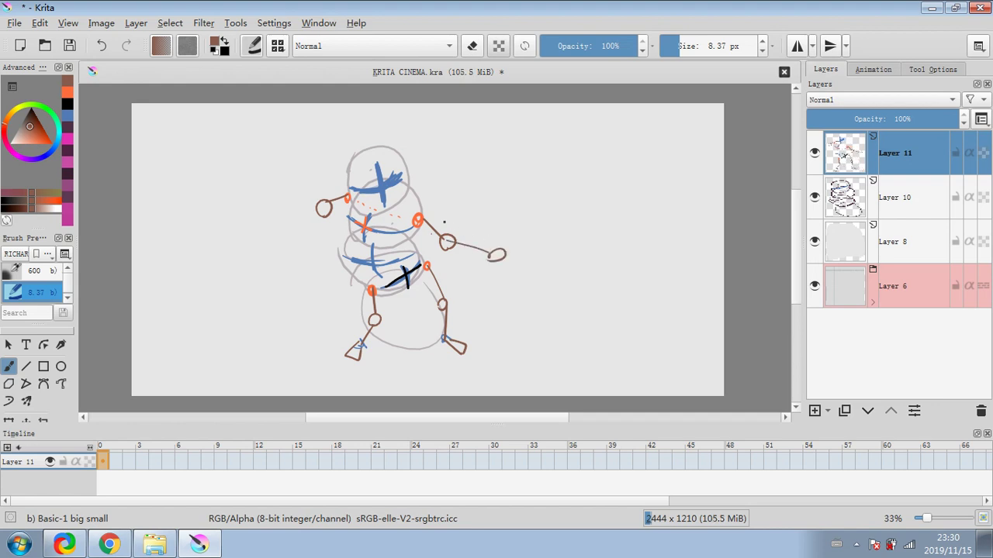
{"action": "left_click", "coordinate": [101, 45]}
{"action": "left_click", "coordinate": [100, 45]}
Step: Rework the two arm circles into scribbled fists and draw a long brown sword line rising from each
{"action": "mouse_move", "coordinate": [320, 202]}
{"action": "left_mouse_down"}
{"action": "mouse_move", "coordinate": [327, 222]}
{"action": "mouse_move", "coordinate": [318, 214]}
{"action": "left_mouse_up"}
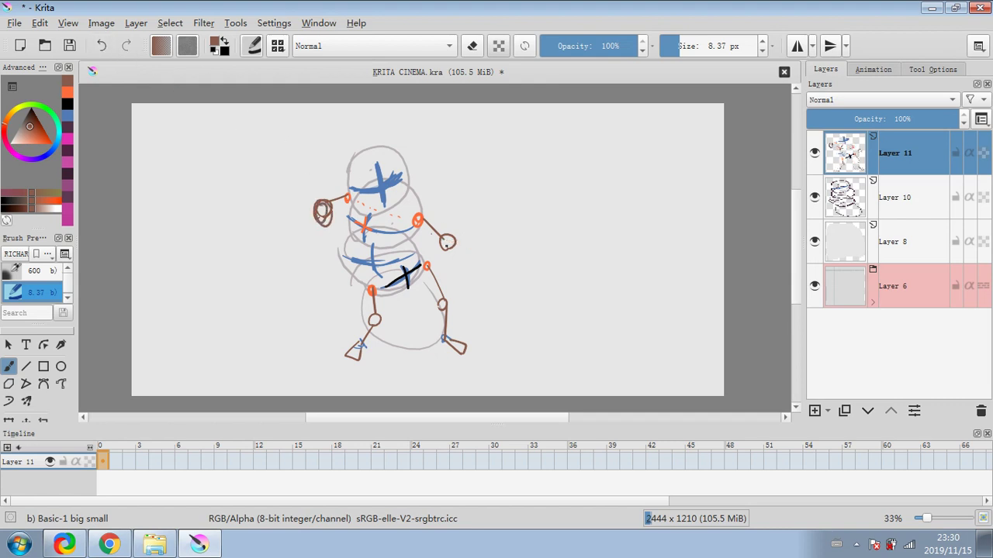
{"action": "left_click_drag", "start_coordinate": [446, 245], "coordinate": [450, 244]}
{"action": "mouse_move", "coordinate": [318, 220]}
{"action": "left_mouse_down"}
{"action": "mouse_move", "coordinate": [310, 213]}
{"action": "mouse_move", "coordinate": [328, 210]}
{"action": "left_mouse_up"}
{"action": "left_click_drag", "start_coordinate": [447, 236], "coordinate": [451, 241]}
{"action": "left_click_drag", "start_coordinate": [452, 171], "coordinate": [448, 261]}
{"action": "left_click_drag", "start_coordinate": [328, 143], "coordinate": [318, 232]}
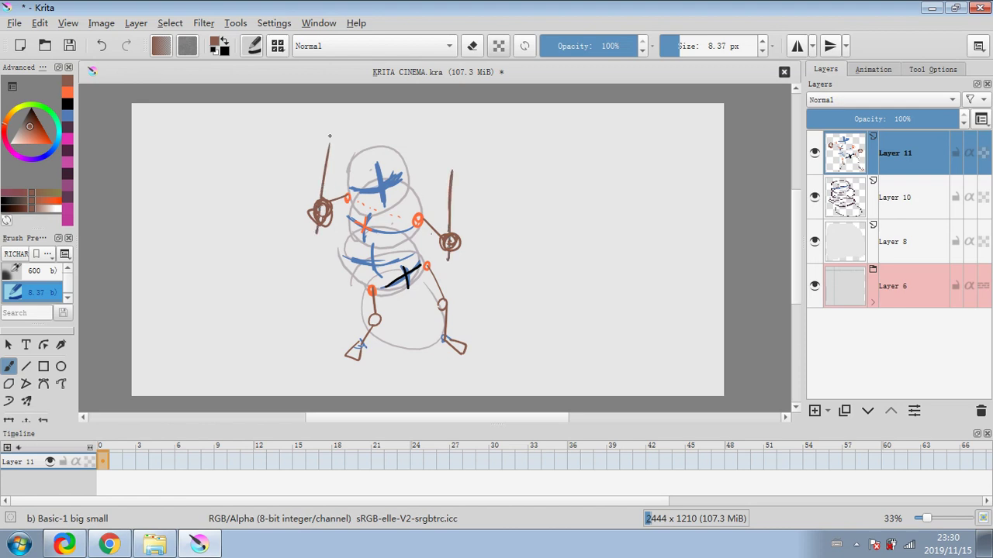
Step: Sample the orange of the shoulder joints and mark an elbow joint just above each fist
{"action": "left_click_drag", "start_coordinate": [319, 198], "coordinate": [334, 194]}
{"action": "left_click", "coordinate": [347, 197], "text": "ctrl"}
{"action": "left_click", "coordinate": [327, 196]}
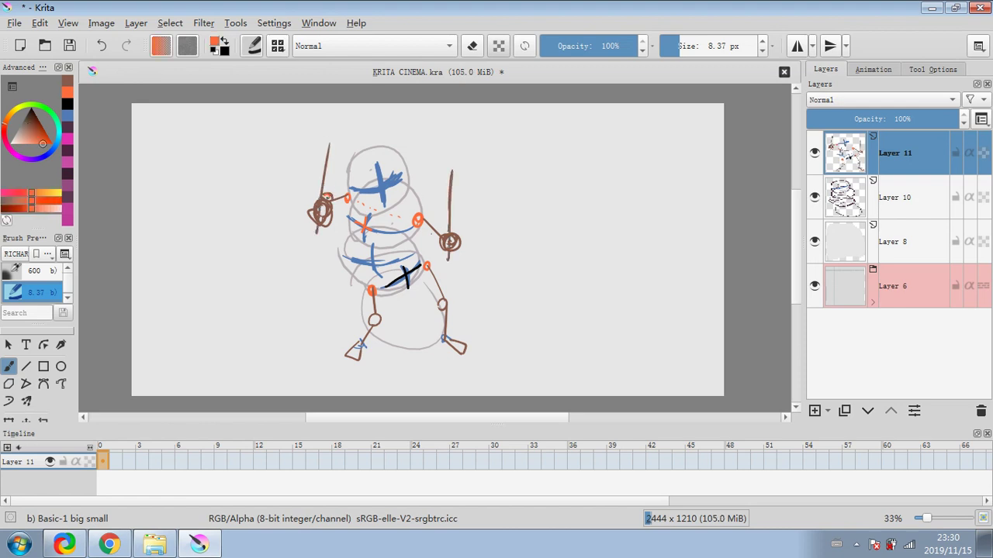
{"action": "left_click", "coordinate": [443, 233]}
Step: Try an orange forearm line ending in a hand ellipse from the right-hand fist, and undo it
{"action": "left_click_drag", "start_coordinate": [457, 246], "coordinate": [502, 278]}
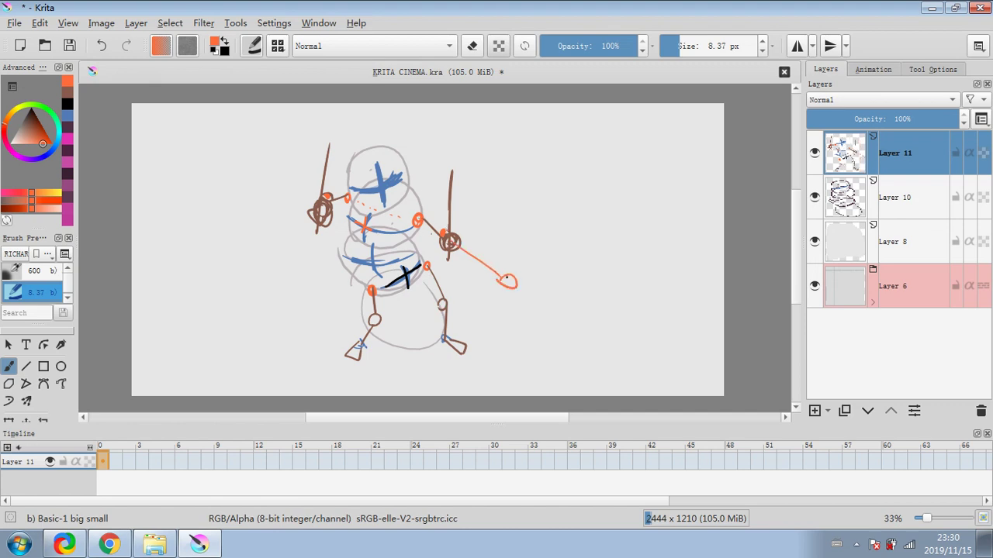
{"action": "left_click", "coordinate": [102, 45]}
{"action": "left_click", "coordinate": [104, 47]}
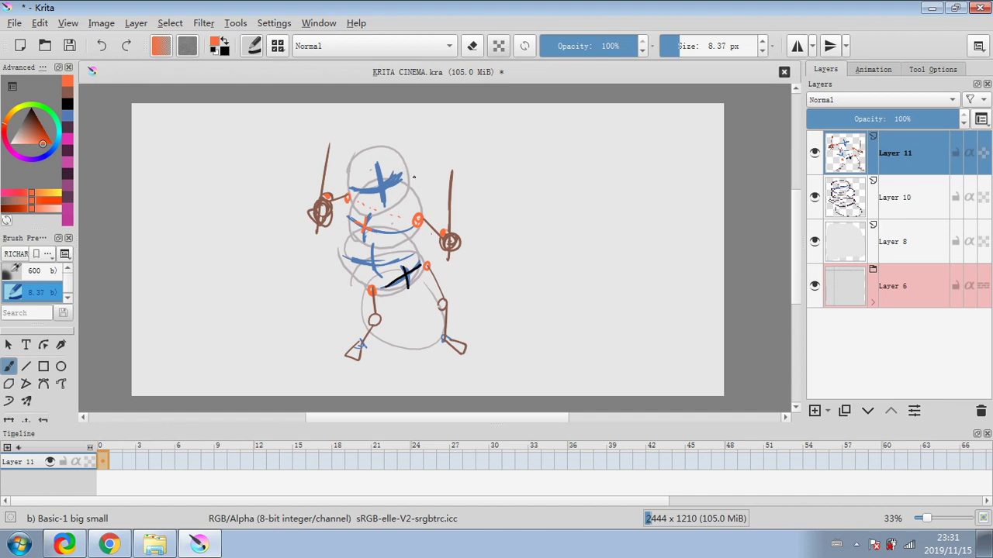
Step: Erase the left-hand fist, arm line and sword with a 70.72 px eraser
{"action": "left_click", "coordinate": [473, 46]}
{"action": "left_click", "coordinate": [684, 49]}
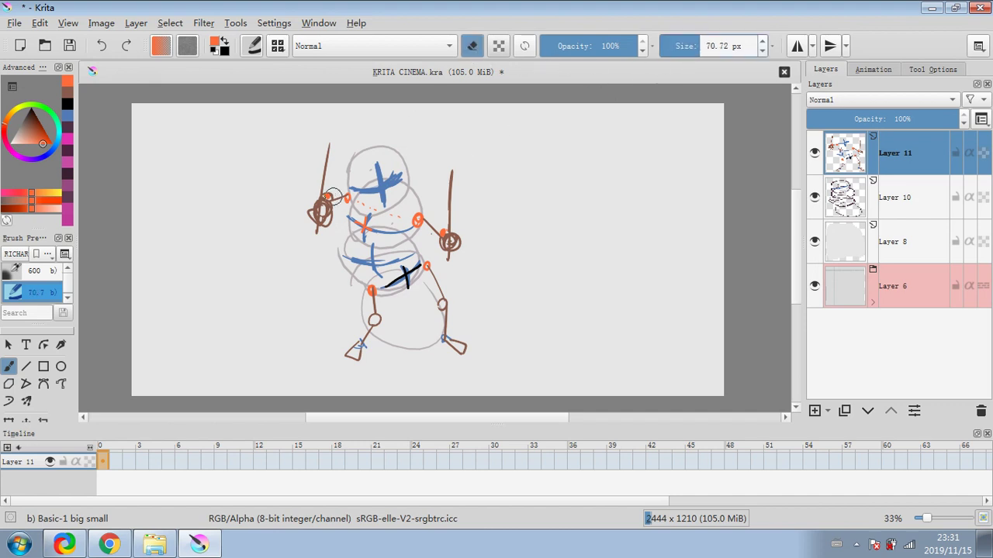
{"action": "mouse_move", "coordinate": [325, 159]}
{"action": "left_mouse_down"}
{"action": "mouse_move", "coordinate": [316, 226]}
{"action": "mouse_move", "coordinate": [315, 191]}
{"action": "left_mouse_up"}
{"action": "key", "text": "e"}
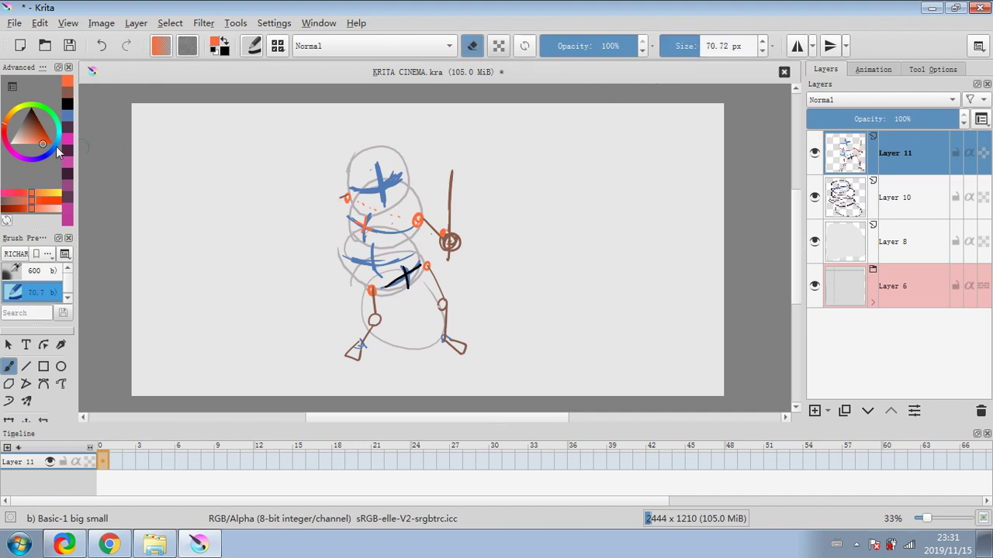
Step: Redraw the left-hand arm in dark brown as a bent upper arm and forearm, reducing the brush to 7.48 px
{"action": "left_click", "coordinate": [53, 116]}
{"action": "key", "text": "bracketleft"}
{"action": "key", "text": "bracketleft"}
{"action": "key", "text": "bracketleft"}
{"action": "key", "text": "bracketleft"}
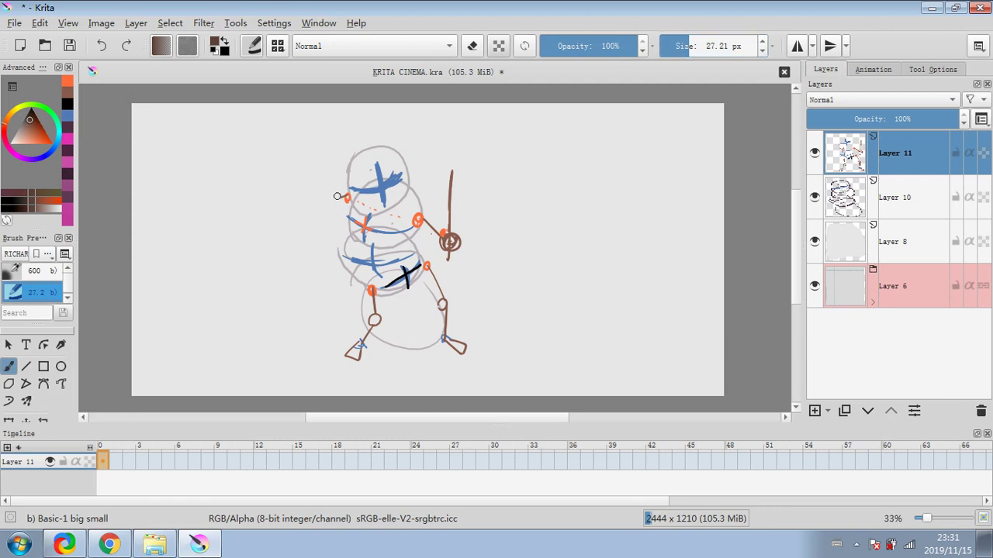
{"action": "mouse_move", "coordinate": [345, 198]}
{"action": "left_mouse_down"}
{"action": "mouse_move", "coordinate": [306, 205]}
{"action": "mouse_move", "coordinate": [327, 185]}
{"action": "left_mouse_up"}
{"action": "key", "text": "bracketleft"}
{"action": "key", "text": "bracketleft"}
{"action": "key", "text": "bracketleft"}
{"action": "key", "text": "bracketleft"}
{"action": "key", "text": "bracketleft"}
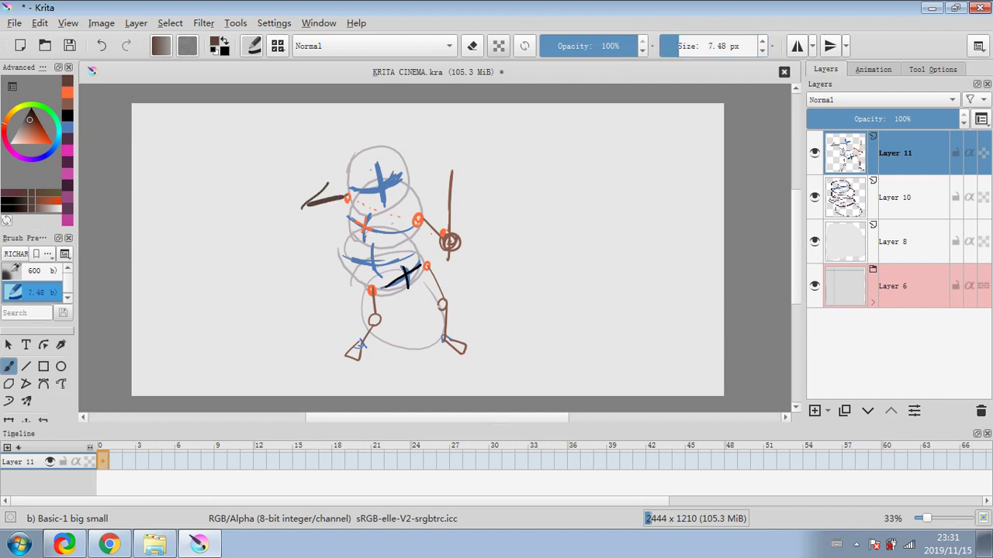
Step: Mark the new arm's elbow and hand with orange dots and draw a slanted brown sword from the hand
{"action": "left_click", "coordinate": [444, 234], "text": "ctrl"}
{"action": "mouse_move", "coordinate": [300, 207]}
{"action": "left_mouse_down"}
{"action": "mouse_move", "coordinate": [331, 181]}
{"action": "mouse_move", "coordinate": [291, 136]}
{"action": "left_mouse_up"}
{"action": "left_click", "coordinate": [450, 226], "text": "ctrl"}
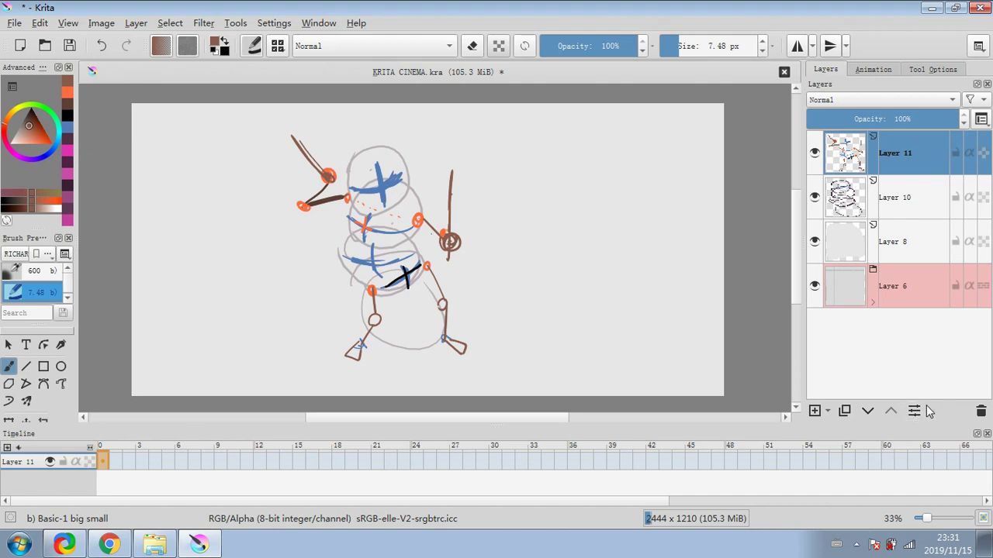
Step: Lower Layer 11's opacity to 49% and merge it with the layer below
{"action": "left_click", "coordinate": [881, 118]}
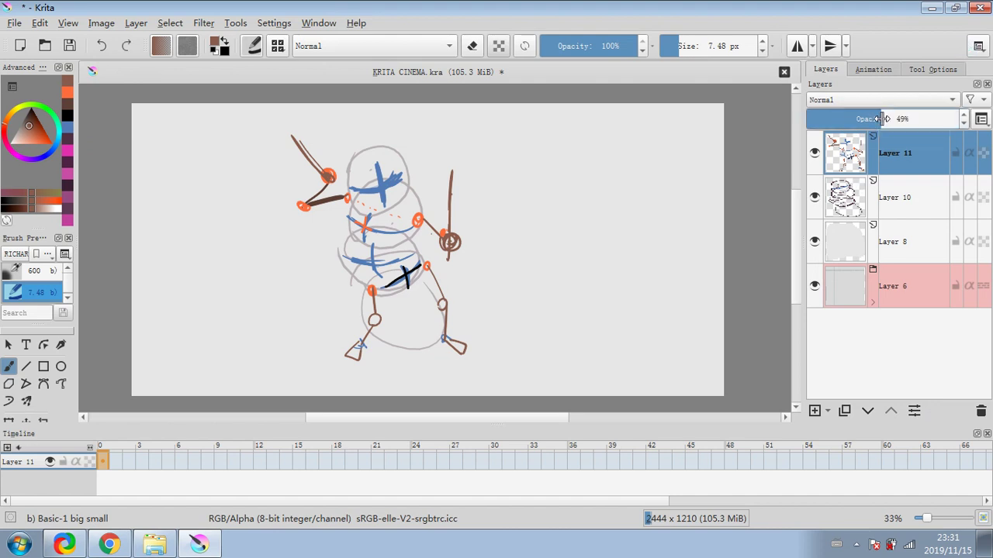
{"action": "right_click", "coordinate": [900, 145]}
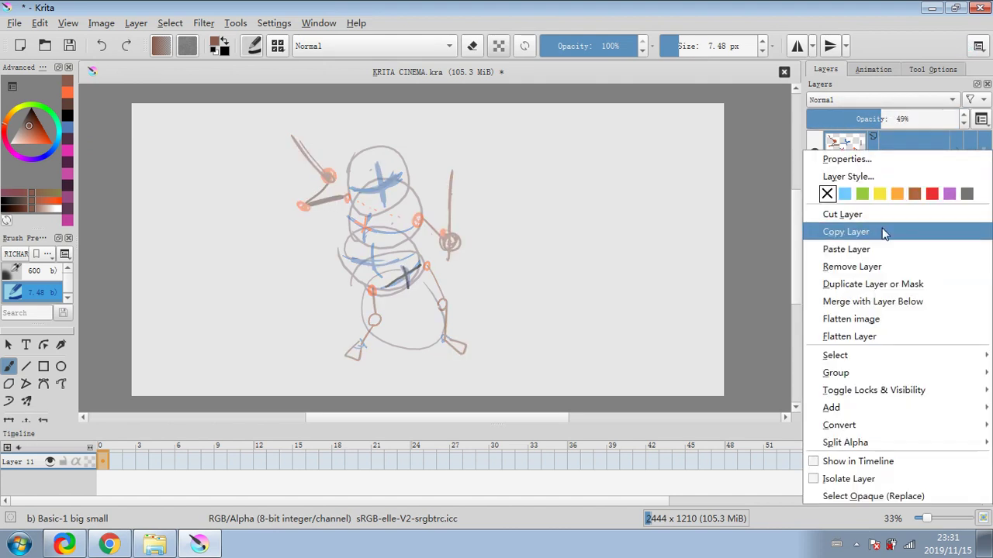
{"action": "left_click", "coordinate": [876, 302]}
Step: Set the merged Layer 10's opacity to 46% and add a new paint layer above it
{"action": "left_click_drag", "start_coordinate": [859, 116], "coordinate": [877, 118]}
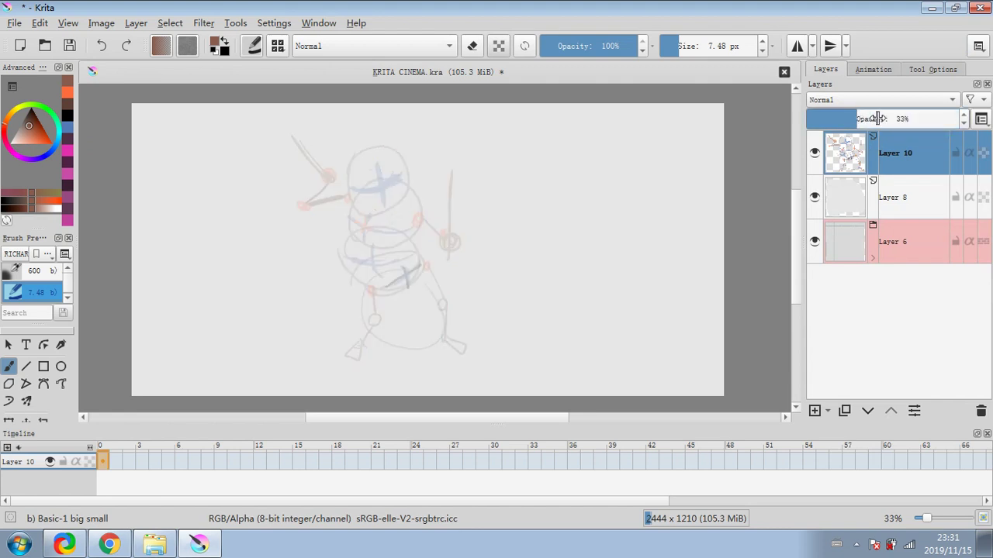
{"action": "left_click", "coordinate": [815, 412]}
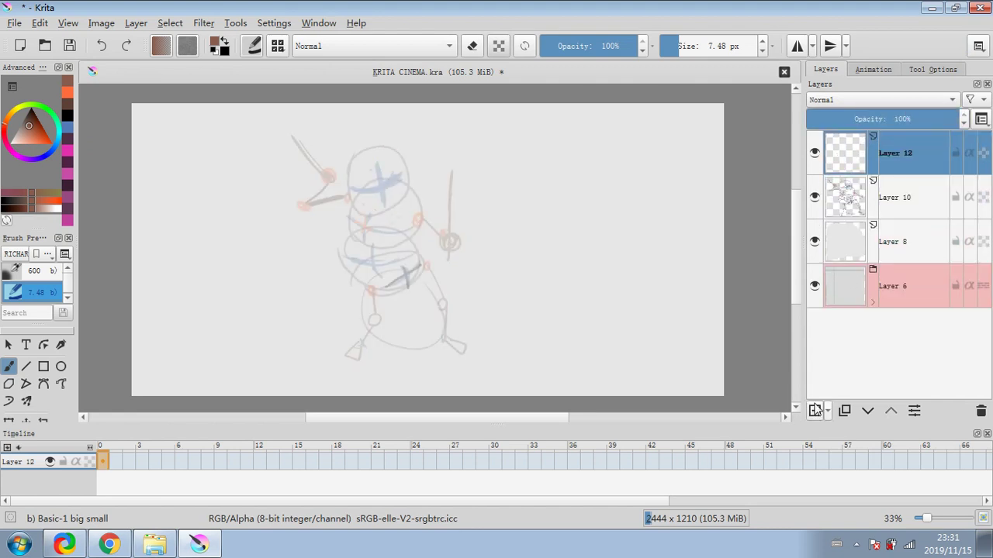
Step: On Layer 10, draw a curved brown spine line from the chin through the torso to the pelvis
{"action": "left_click", "coordinate": [902, 197]}
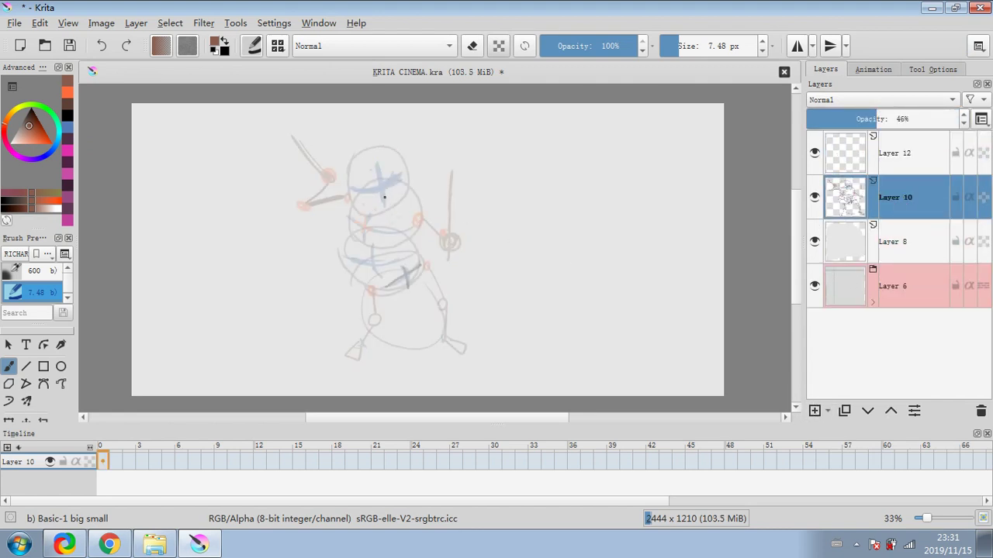
{"action": "left_click_drag", "start_coordinate": [385, 190], "coordinate": [381, 247]}
{"action": "mouse_move", "coordinate": [390, 194]}
{"action": "left_mouse_down"}
{"action": "mouse_move", "coordinate": [382, 249]}
{"action": "mouse_move", "coordinate": [393, 274]}
{"action": "left_mouse_up"}
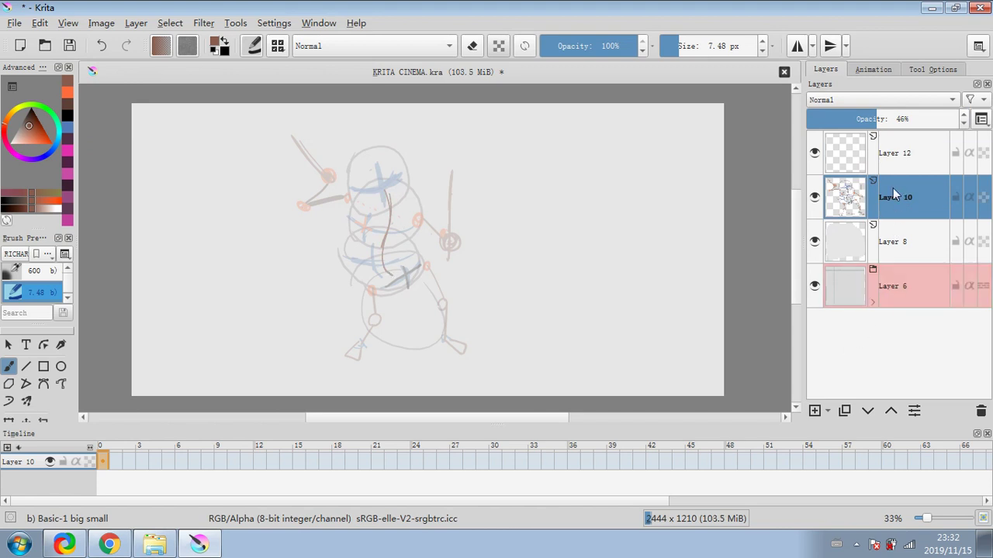
Step: Fade Layer 10 to 33% opacity and draw an oval face with eyes and a jagged hairline on Layer 12
{"action": "left_click", "coordinate": [907, 155]}
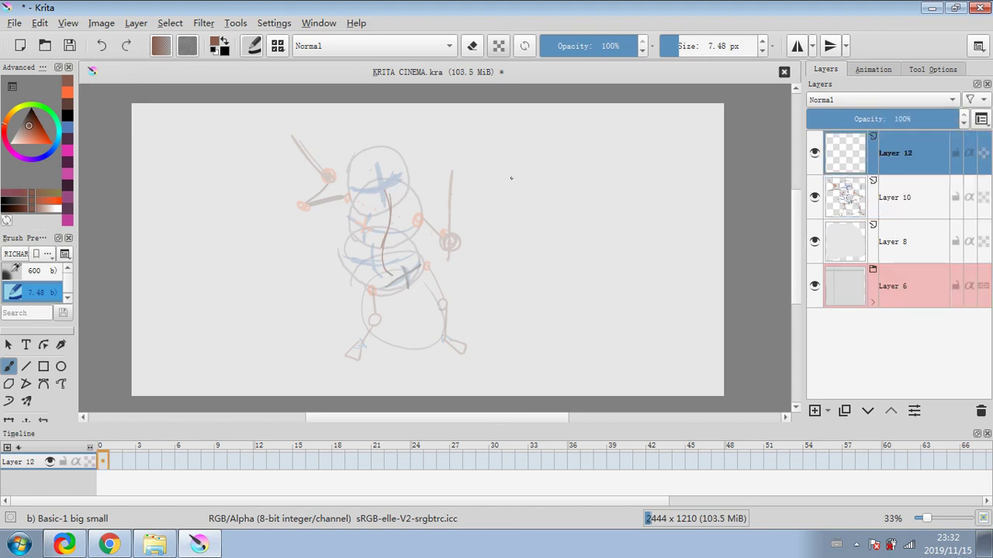
{"action": "left_click", "coordinate": [835, 200]}
{"action": "left_click", "coordinate": [829, 164]}
{"action": "mouse_move", "coordinate": [370, 194]}
{"action": "left_mouse_down"}
{"action": "mouse_move", "coordinate": [380, 204]}
{"action": "mouse_move", "coordinate": [394, 192]}
{"action": "mouse_move", "coordinate": [365, 179]}
{"action": "mouse_move", "coordinate": [375, 161]}
{"action": "mouse_move", "coordinate": [393, 171]}
{"action": "mouse_move", "coordinate": [393, 203]}
{"action": "left_mouse_up"}
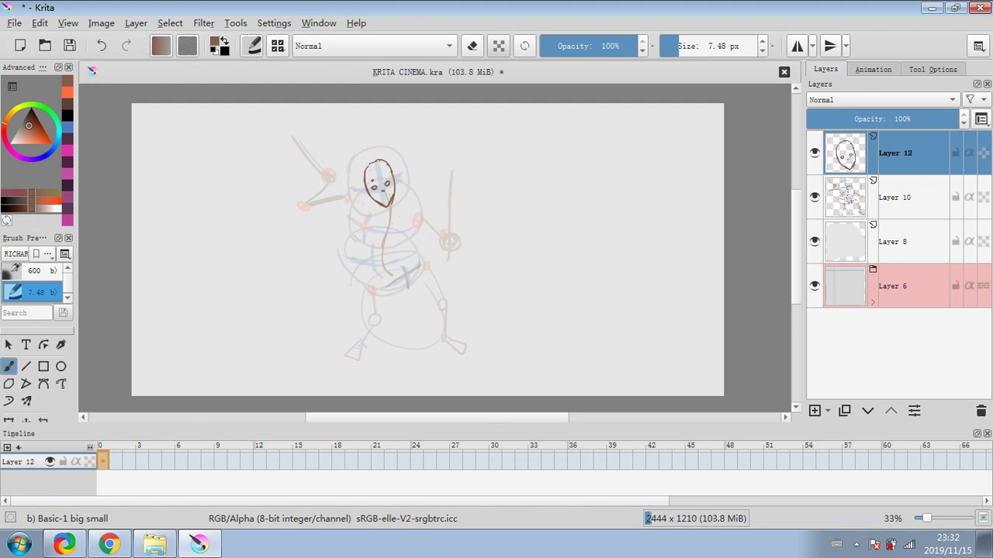
{"action": "left_click_drag", "start_coordinate": [364, 182], "coordinate": [391, 169]}
Step: Draw the shoulder and the outlined right-hand arm, ending in a fist that holds an upright sword
{"action": "mouse_move", "coordinate": [383, 207]}
{"action": "left_mouse_down"}
{"action": "mouse_move", "coordinate": [395, 194]}
{"action": "mouse_move", "coordinate": [413, 205]}
{"action": "left_mouse_up"}
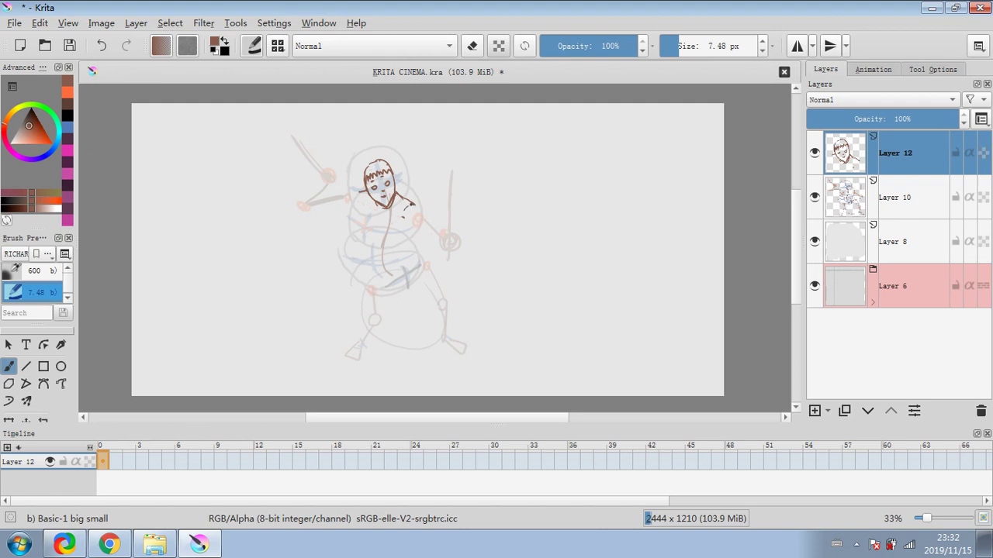
{"action": "mouse_move", "coordinate": [413, 205]}
{"action": "left_mouse_down"}
{"action": "mouse_move", "coordinate": [424, 213]}
{"action": "mouse_move", "coordinate": [412, 226]}
{"action": "mouse_move", "coordinate": [426, 234]}
{"action": "mouse_move", "coordinate": [444, 224]}
{"action": "mouse_move", "coordinate": [429, 234]}
{"action": "left_mouse_up"}
{"action": "mouse_move", "coordinate": [428, 232]}
{"action": "left_mouse_down"}
{"action": "mouse_move", "coordinate": [442, 243]}
{"action": "mouse_move", "coordinate": [446, 188]}
{"action": "mouse_move", "coordinate": [456, 206]}
{"action": "mouse_move", "coordinate": [450, 250]}
{"action": "mouse_move", "coordinate": [445, 228]}
{"action": "left_mouse_up"}
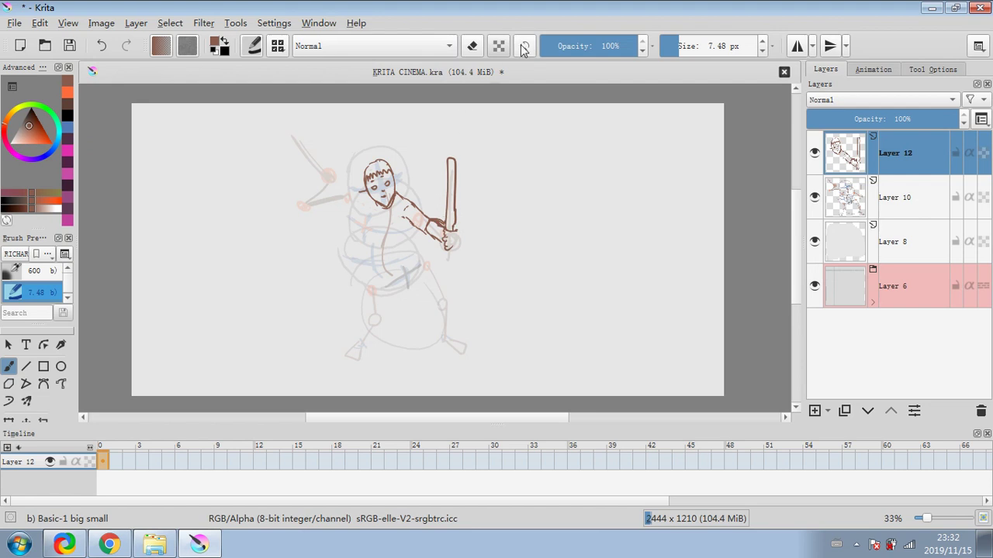
Step: Erase the outlined right-hand arm, fist and sword from Layer 12 with an enlarged 36.21 px eraser
{"action": "left_click", "coordinate": [691, 47]}
{"action": "mouse_move", "coordinate": [408, 211]}
{"action": "left_mouse_down"}
{"action": "mouse_move", "coordinate": [423, 233]}
{"action": "mouse_move", "coordinate": [413, 234]}
{"action": "mouse_move", "coordinate": [433, 237]}
{"action": "left_mouse_up"}
{"action": "left_click", "coordinate": [472, 45]}
{"action": "mouse_move", "coordinate": [450, 160]}
{"action": "left_mouse_down"}
{"action": "mouse_move", "coordinate": [458, 217]}
{"action": "mouse_move", "coordinate": [450, 173]}
{"action": "mouse_move", "coordinate": [444, 204]}
{"action": "left_mouse_up"}
{"action": "left_click", "coordinate": [473, 46]}
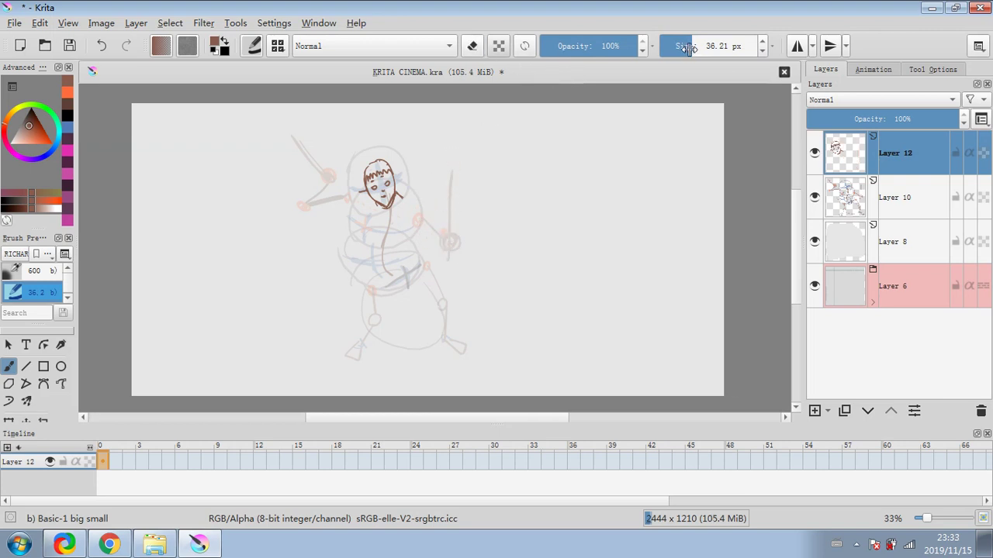
Step: Set the brush size to 5.88 px and redraw the shoulder line sloping from the neck
{"action": "left_click", "coordinate": [689, 47]}
{"action": "left_click_drag", "start_coordinate": [692, 48], "coordinate": [680, 47]}
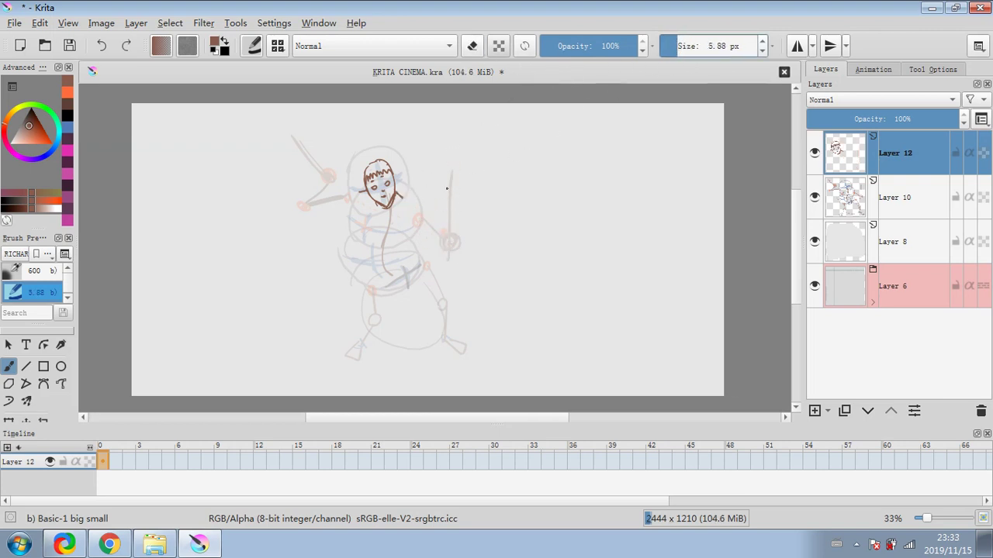
{"action": "left_click_drag", "start_coordinate": [400, 194], "coordinate": [415, 203]}
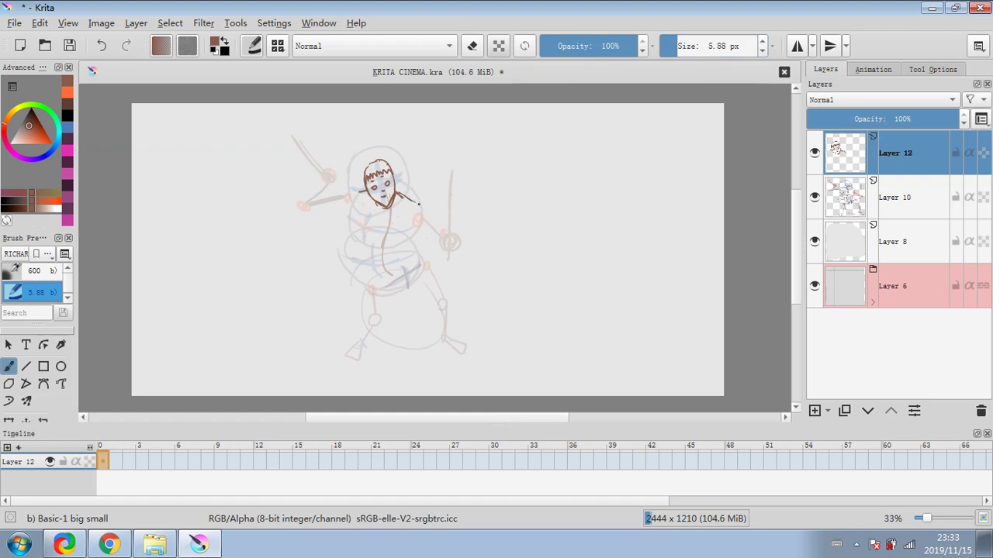
Step: Transform the head drawing on Layer 12 to be slightly larger and higher, and return to the brush on that layer
{"action": "left_click", "coordinate": [9, 419]}
{"action": "left_click_drag", "start_coordinate": [428, 157], "coordinate": [441, 145]}
{"action": "left_click", "coordinate": [901, 200]}
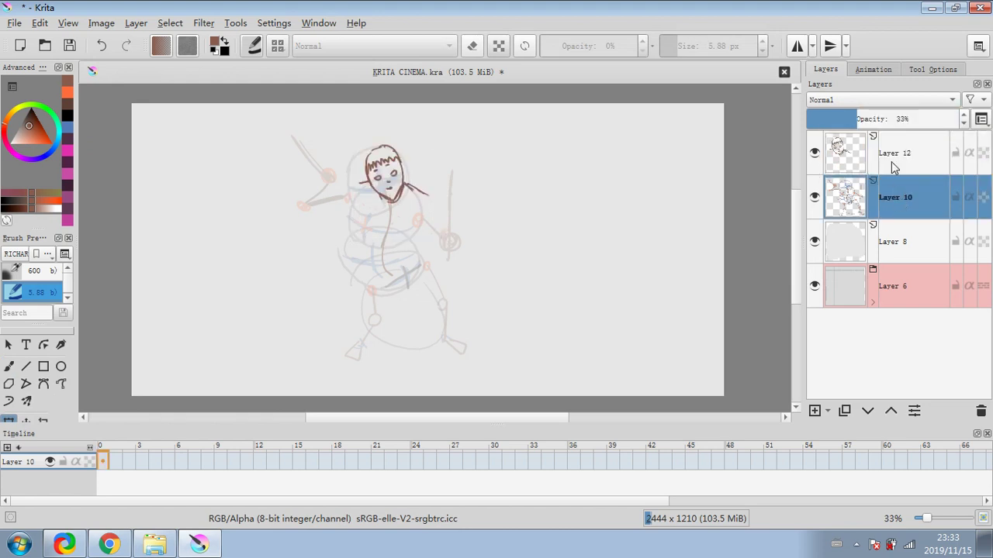
{"action": "left_click", "coordinate": [824, 164]}
{"action": "left_click", "coordinate": [8, 366]}
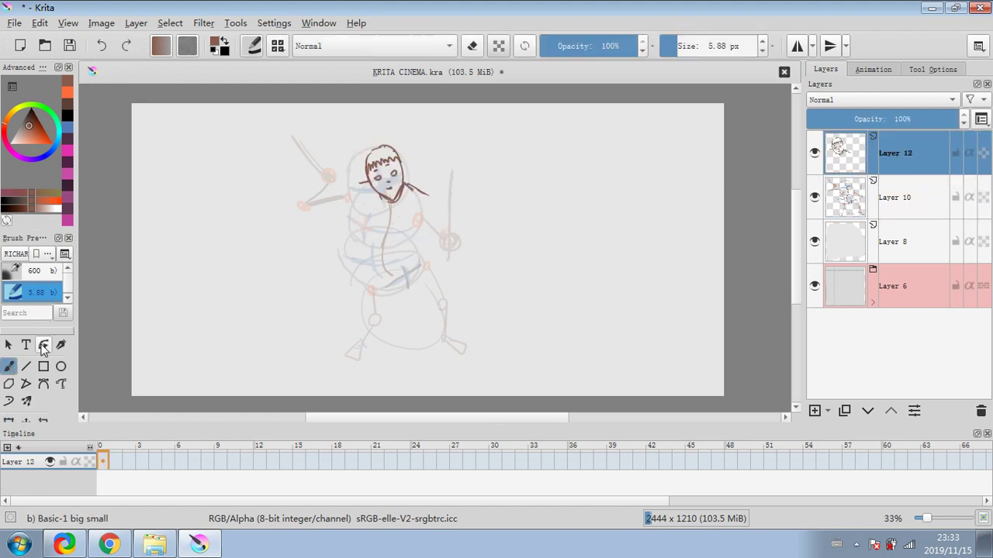
Step: Outline both bent arms with fists gripping swords, plus the left-hand side of the chest
{"action": "mouse_move", "coordinate": [428, 194]}
{"action": "left_mouse_down"}
{"action": "mouse_move", "coordinate": [453, 243]}
{"action": "mouse_move", "coordinate": [458, 150]}
{"action": "mouse_move", "coordinate": [458, 220]}
{"action": "mouse_move", "coordinate": [442, 233]}
{"action": "mouse_move", "coordinate": [442, 214]}
{"action": "mouse_move", "coordinate": [446, 250]}
{"action": "mouse_move", "coordinate": [428, 245]}
{"action": "mouse_move", "coordinate": [427, 230]}
{"action": "left_mouse_up"}
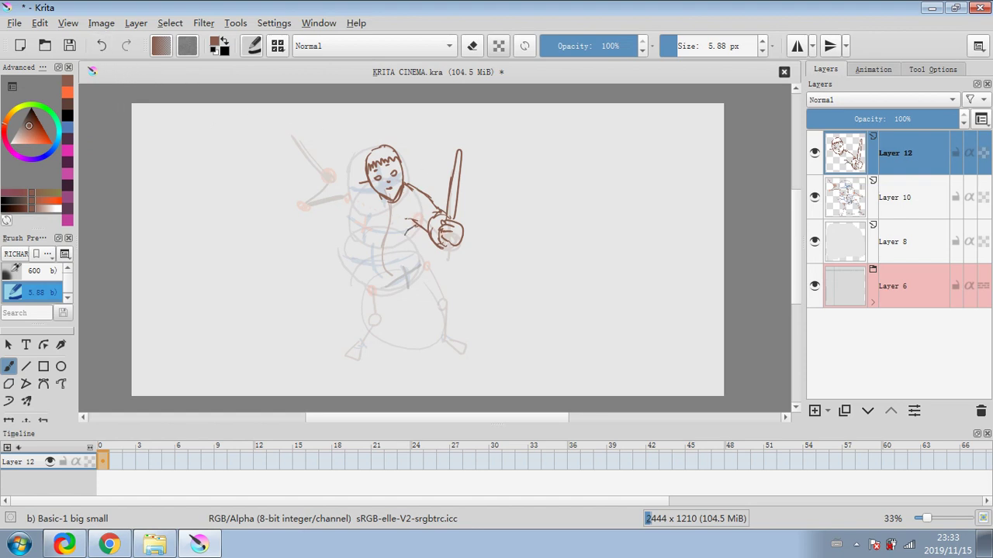
{"action": "mouse_move", "coordinate": [335, 184]}
{"action": "left_mouse_down"}
{"action": "mouse_move", "coordinate": [329, 165]}
{"action": "mouse_move", "coordinate": [348, 177]}
{"action": "mouse_move", "coordinate": [343, 189]}
{"action": "mouse_move", "coordinate": [315, 167]}
{"action": "mouse_move", "coordinate": [330, 153]}
{"action": "mouse_move", "coordinate": [300, 197]}
{"action": "mouse_move", "coordinate": [326, 205]}
{"action": "mouse_move", "coordinate": [343, 185]}
{"action": "mouse_move", "coordinate": [352, 197]}
{"action": "mouse_move", "coordinate": [355, 183]}
{"action": "mouse_move", "coordinate": [361, 246]}
{"action": "left_mouse_up"}
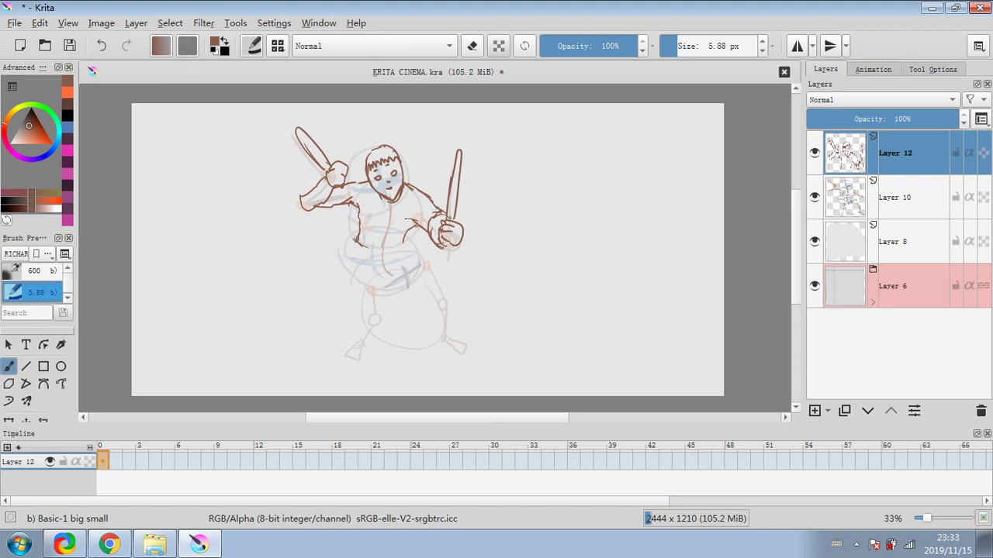
Step: Outline the waist, the belt line and both legs over the construction, including the right-hand foot
{"action": "mouse_move", "coordinate": [353, 225]}
{"action": "left_mouse_down"}
{"action": "mouse_move", "coordinate": [373, 260]}
{"action": "mouse_move", "coordinate": [404, 250]}
{"action": "mouse_move", "coordinate": [362, 245]}
{"action": "mouse_move", "coordinate": [363, 330]}
{"action": "mouse_move", "coordinate": [392, 293]}
{"action": "mouse_move", "coordinate": [433, 310]}
{"action": "left_mouse_up"}
{"action": "key", "text": "e"}
{"action": "key", "text": "e"}
{"action": "mouse_move", "coordinate": [415, 257]}
{"action": "left_mouse_down"}
{"action": "mouse_move", "coordinate": [442, 276]}
{"action": "mouse_move", "coordinate": [445, 304]}
{"action": "mouse_move", "coordinate": [425, 328]}
{"action": "mouse_move", "coordinate": [434, 336]}
{"action": "mouse_move", "coordinate": [446, 310]}
{"action": "mouse_move", "coordinate": [428, 343]}
{"action": "mouse_move", "coordinate": [441, 353]}
{"action": "mouse_move", "coordinate": [450, 338]}
{"action": "left_mouse_up"}
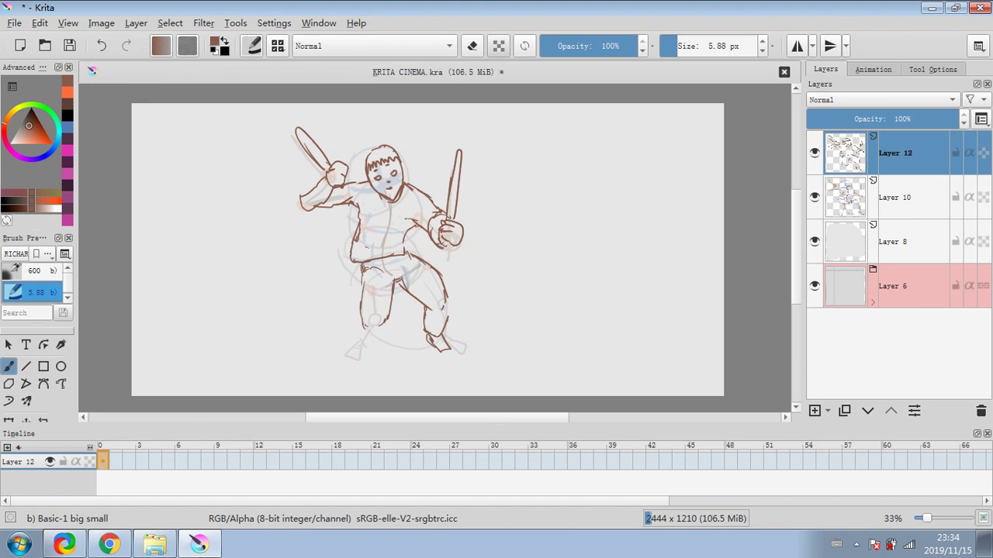
Step: Finish the left-hand knee, shin and foot, and reinforce the outer line of the right-hand thigh
{"action": "left_click_drag", "start_coordinate": [363, 322], "coordinate": [374, 329]}
{"action": "left_click_drag", "start_coordinate": [384, 311], "coordinate": [374, 334]}
{"action": "mouse_move", "coordinate": [400, 254]}
{"action": "left_mouse_down"}
{"action": "mouse_move", "coordinate": [438, 273]}
{"action": "mouse_move", "coordinate": [413, 256]}
{"action": "mouse_move", "coordinate": [444, 281]}
{"action": "mouse_move", "coordinate": [448, 307]}
{"action": "left_mouse_up"}
{"action": "left_click", "coordinate": [471, 46]}
{"action": "left_click", "coordinate": [471, 46]}
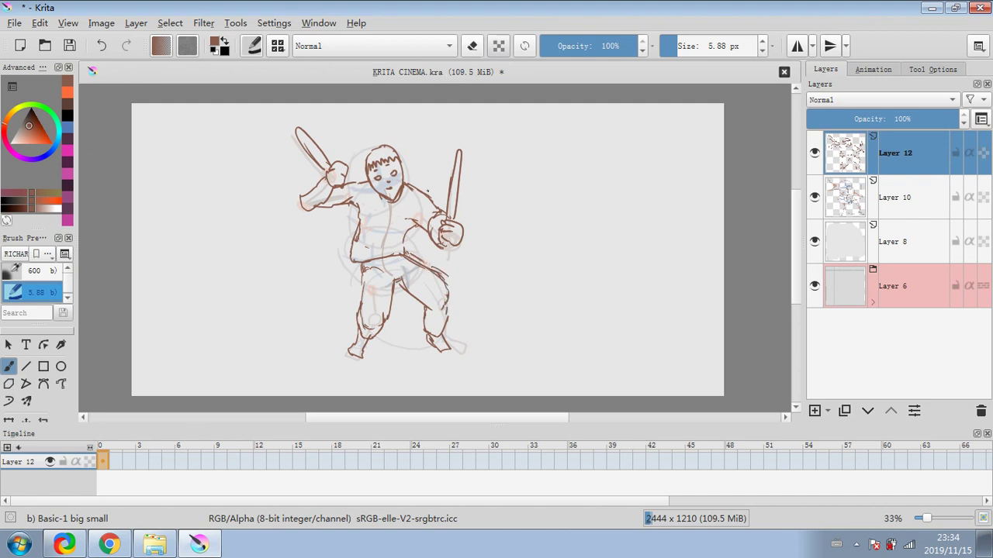
Step: Delete Layer 12 and Layer 10 with the finished figure and its construction
{"action": "left_click", "coordinate": [978, 412]}
{"action": "left_click", "coordinate": [979, 412]}
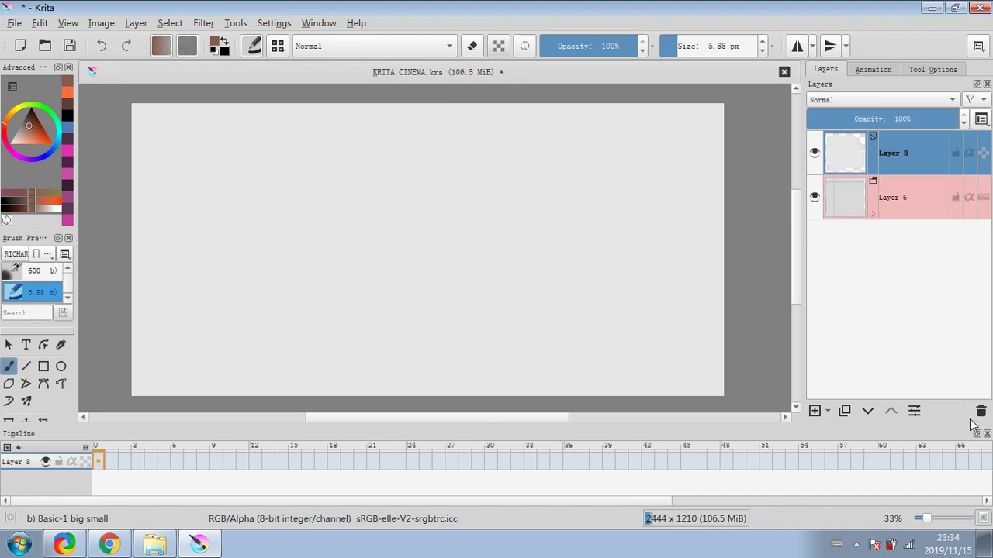
Step: Add two new paint layers and set the lower one, Layer 13, to 41% opacity
{"action": "left_click", "coordinate": [814, 411]}
{"action": "left_click", "coordinate": [816, 411]}
{"action": "left_click", "coordinate": [915, 197]}
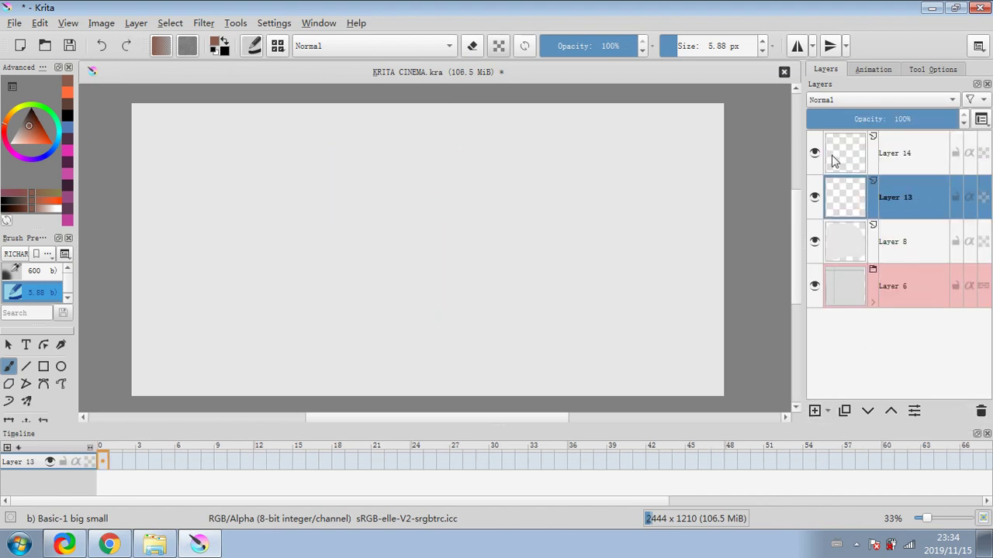
{"action": "left_click_drag", "start_coordinate": [844, 119], "coordinate": [869, 118]}
Step: Sketch two simple figures on Layer 13, each with a head circle above an elongated, leaning oval body
{"action": "mouse_move", "coordinate": [337, 159]}
{"action": "left_mouse_down"}
{"action": "mouse_move", "coordinate": [314, 201]}
{"action": "mouse_move", "coordinate": [365, 276]}
{"action": "left_mouse_up"}
{"action": "mouse_move", "coordinate": [452, 186]}
{"action": "left_mouse_down"}
{"action": "mouse_move", "coordinate": [447, 169]}
{"action": "mouse_move", "coordinate": [456, 277]}
{"action": "mouse_move", "coordinate": [473, 190]}
{"action": "left_mouse_up"}
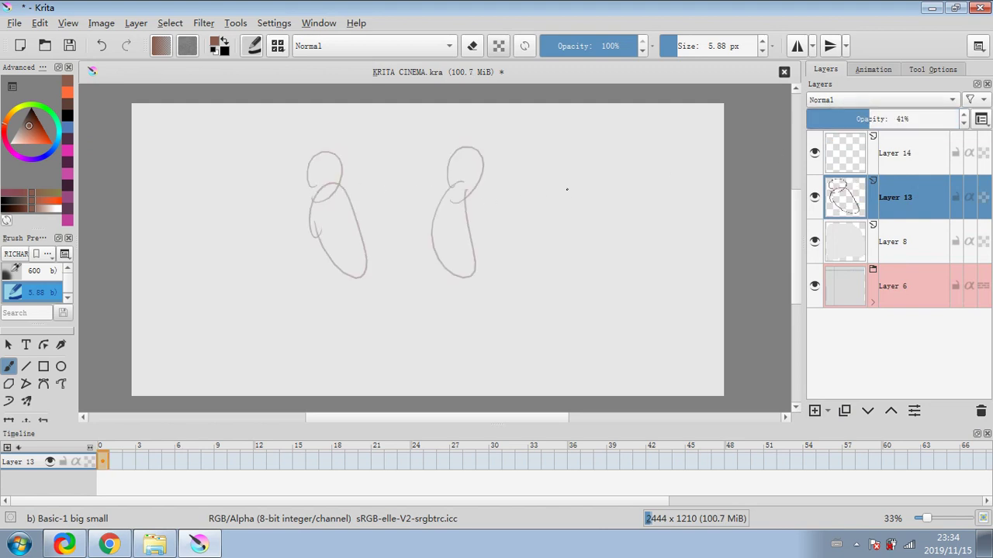
Step: Sketch a third figure beside the other two, with head, triangular torso, bent arms, round hands and segmented legs
{"action": "mouse_move", "coordinate": [546, 195]}
{"action": "left_mouse_down"}
{"action": "mouse_move", "coordinate": [556, 202]}
{"action": "mouse_move", "coordinate": [536, 198]}
{"action": "mouse_move", "coordinate": [552, 238]}
{"action": "mouse_move", "coordinate": [566, 225]}
{"action": "mouse_move", "coordinate": [509, 237]}
{"action": "mouse_move", "coordinate": [582, 218]}
{"action": "mouse_move", "coordinate": [608, 265]}
{"action": "left_mouse_up"}
{"action": "mouse_move", "coordinate": [521, 219]}
{"action": "left_mouse_down"}
{"action": "mouse_move", "coordinate": [498, 283]}
{"action": "mouse_move", "coordinate": [527, 334]}
{"action": "mouse_move", "coordinate": [546, 320]}
{"action": "mouse_move", "coordinate": [524, 365]}
{"action": "left_mouse_up"}
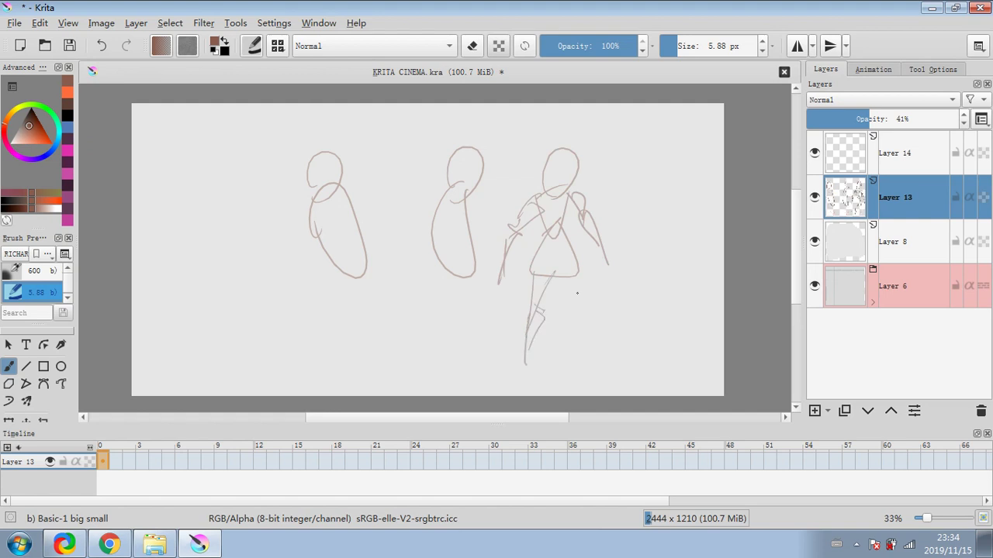
{"action": "mouse_move", "coordinate": [563, 279]}
{"action": "left_mouse_down"}
{"action": "mouse_move", "coordinate": [563, 316]}
{"action": "mouse_move", "coordinate": [572, 351]}
{"action": "left_mouse_up"}
{"action": "mouse_move", "coordinate": [580, 311]}
{"action": "left_mouse_down"}
{"action": "mouse_move", "coordinate": [574, 369]}
{"action": "mouse_move", "coordinate": [589, 377]}
{"action": "left_mouse_up"}
{"action": "left_click_drag", "start_coordinate": [603, 261], "coordinate": [611, 273]}
{"action": "left_click_drag", "start_coordinate": [501, 276], "coordinate": [504, 289]}
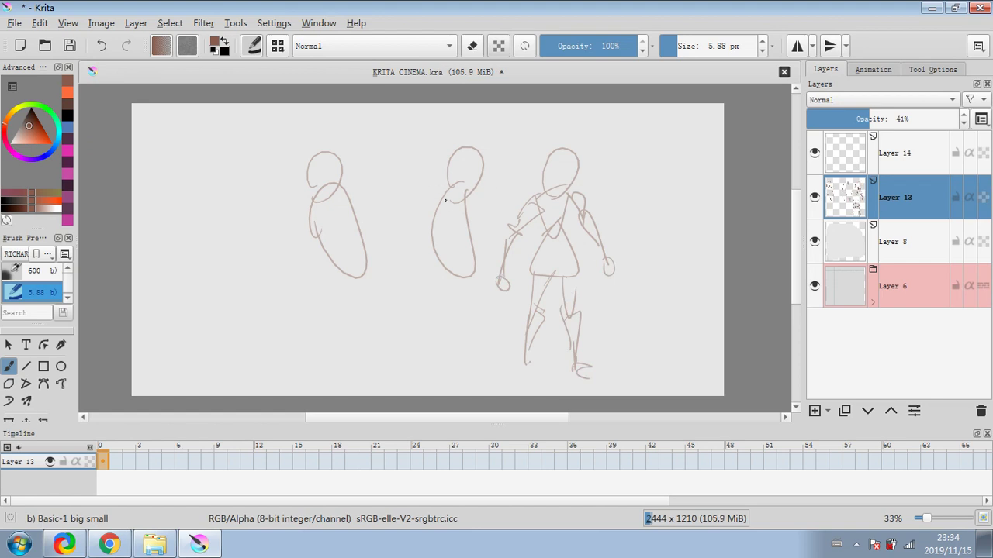
Step: Add a raised arm to the middle figure, and hip and knee circles with a cylindrical lower leg to the leftmost figure
{"action": "mouse_move", "coordinate": [446, 194]}
{"action": "left_mouse_down"}
{"action": "mouse_move", "coordinate": [407, 201]}
{"action": "mouse_move", "coordinate": [444, 181]}
{"action": "mouse_move", "coordinate": [401, 186]}
{"action": "mouse_move", "coordinate": [390, 148]}
{"action": "mouse_move", "coordinate": [408, 132]}
{"action": "left_mouse_up"}
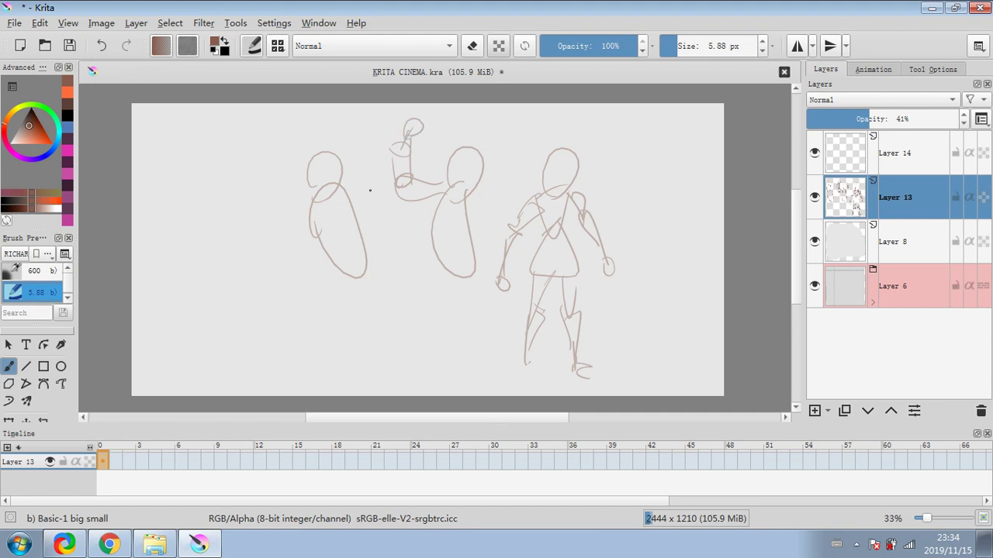
{"action": "mouse_move", "coordinate": [322, 265]}
{"action": "left_mouse_down"}
{"action": "mouse_move", "coordinate": [347, 275]}
{"action": "mouse_move", "coordinate": [326, 266]}
{"action": "mouse_move", "coordinate": [328, 287]}
{"action": "mouse_move", "coordinate": [349, 272]}
{"action": "mouse_move", "coordinate": [330, 303]}
{"action": "left_mouse_up"}
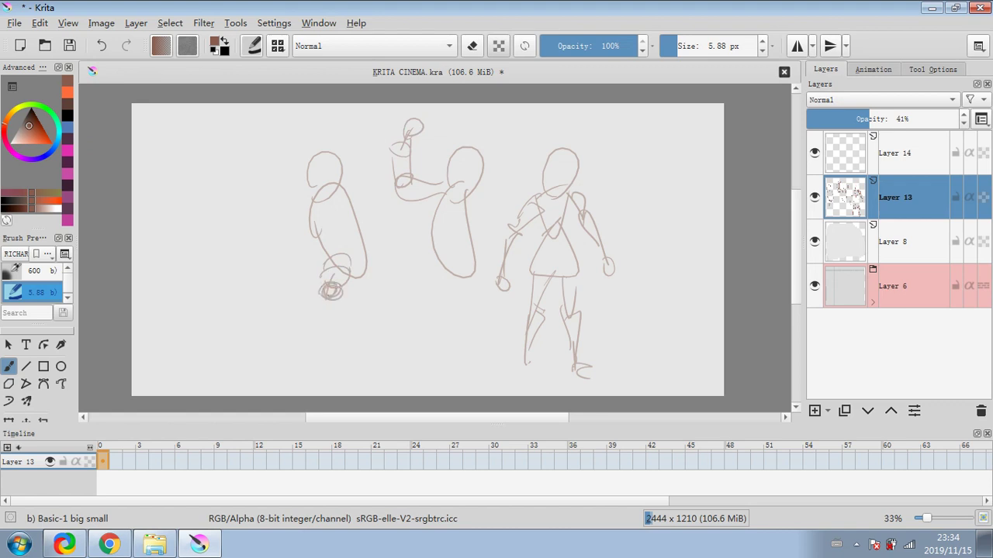
{"action": "mouse_move", "coordinate": [327, 300]}
{"action": "left_mouse_down"}
{"action": "mouse_move", "coordinate": [313, 312]}
{"action": "mouse_move", "coordinate": [340, 312]}
{"action": "left_mouse_up"}
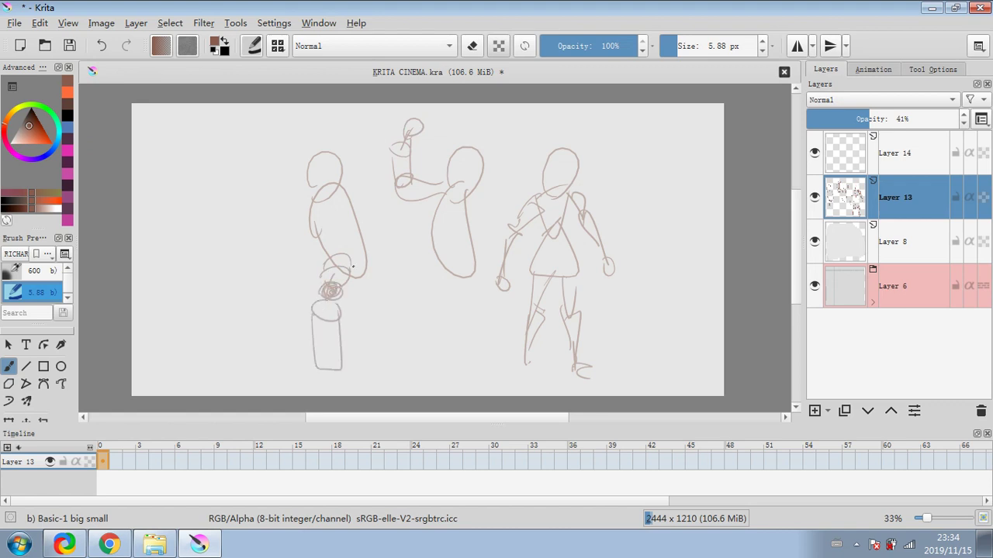
Step: Build the leftmost figure's bent arm from box shapes and enclose its head in angular planes
{"action": "mouse_move", "coordinate": [307, 222]}
{"action": "left_mouse_down"}
{"action": "mouse_move", "coordinate": [275, 208]}
{"action": "mouse_move", "coordinate": [295, 216]}
{"action": "mouse_move", "coordinate": [277, 186]}
{"action": "mouse_move", "coordinate": [306, 209]}
{"action": "mouse_move", "coordinate": [280, 187]}
{"action": "mouse_move", "coordinate": [272, 209]}
{"action": "mouse_move", "coordinate": [307, 236]}
{"action": "mouse_move", "coordinate": [298, 211]}
{"action": "mouse_move", "coordinate": [263, 194]}
{"action": "mouse_move", "coordinate": [270, 210]}
{"action": "mouse_move", "coordinate": [254, 187]}
{"action": "mouse_move", "coordinate": [253, 207]}
{"action": "mouse_move", "coordinate": [247, 192]}
{"action": "mouse_move", "coordinate": [258, 190]}
{"action": "mouse_move", "coordinate": [244, 195]}
{"action": "mouse_move", "coordinate": [242, 156]}
{"action": "mouse_move", "coordinate": [260, 188]}
{"action": "mouse_move", "coordinate": [249, 155]}
{"action": "mouse_move", "coordinate": [240, 164]}
{"action": "mouse_move", "coordinate": [245, 145]}
{"action": "mouse_move", "coordinate": [261, 153]}
{"action": "mouse_move", "coordinate": [247, 195]}
{"action": "left_mouse_up"}
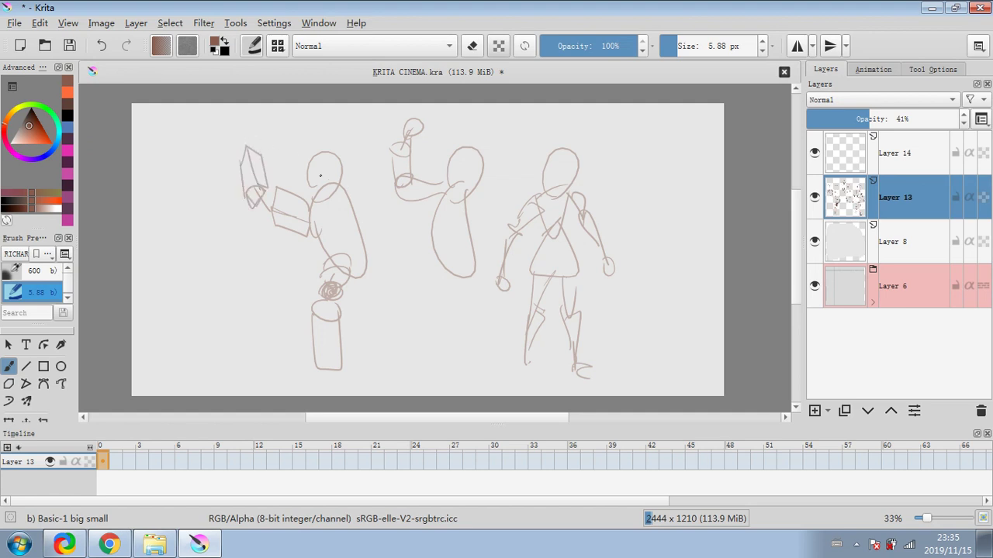
{"action": "mouse_move", "coordinate": [309, 189]}
{"action": "left_mouse_down"}
{"action": "mouse_move", "coordinate": [307, 145]}
{"action": "mouse_move", "coordinate": [346, 183]}
{"action": "left_mouse_up"}
{"action": "left_click_drag", "start_coordinate": [307, 146], "coordinate": [321, 199]}
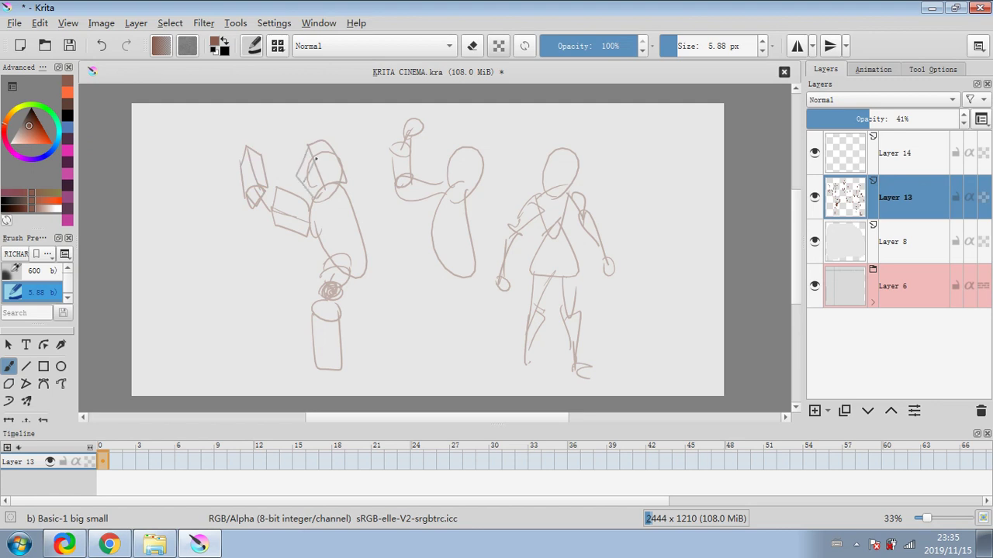
{"action": "mouse_move", "coordinate": [315, 158]}
{"action": "left_mouse_down"}
{"action": "mouse_move", "coordinate": [335, 155]}
{"action": "mouse_move", "coordinate": [336, 180]}
{"action": "left_mouse_up"}
Step: Delete Layer 13 and sketch a head oval, curved spine, rounded torso and hip line on Layer 14
{"action": "left_click", "coordinate": [978, 413]}
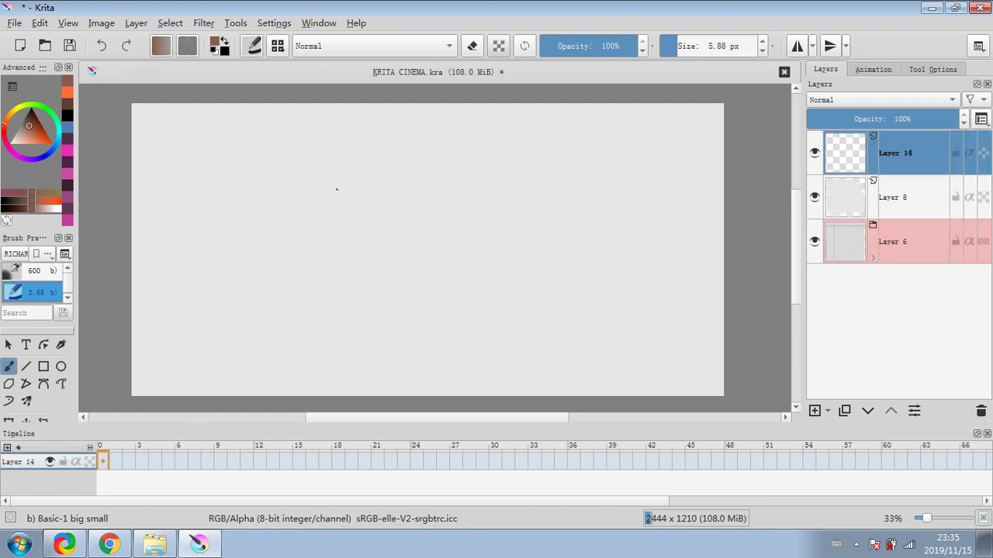
{"action": "left_click_drag", "start_coordinate": [327, 147], "coordinate": [335, 204]}
{"action": "mouse_move", "coordinate": [318, 172]}
{"action": "left_mouse_down"}
{"action": "mouse_move", "coordinate": [367, 222]}
{"action": "mouse_move", "coordinate": [350, 341]}
{"action": "left_mouse_up"}
{"action": "left_click_drag", "start_coordinate": [335, 250], "coordinate": [367, 288]}
{"action": "mouse_move", "coordinate": [369, 222]}
{"action": "left_mouse_down"}
{"action": "mouse_move", "coordinate": [364, 261]}
{"action": "mouse_move", "coordinate": [377, 261]}
{"action": "left_mouse_up"}
{"action": "left_click_drag", "start_coordinate": [369, 216], "coordinate": [387, 294]}
{"action": "left_click_drag", "start_coordinate": [341, 246], "coordinate": [326, 301]}
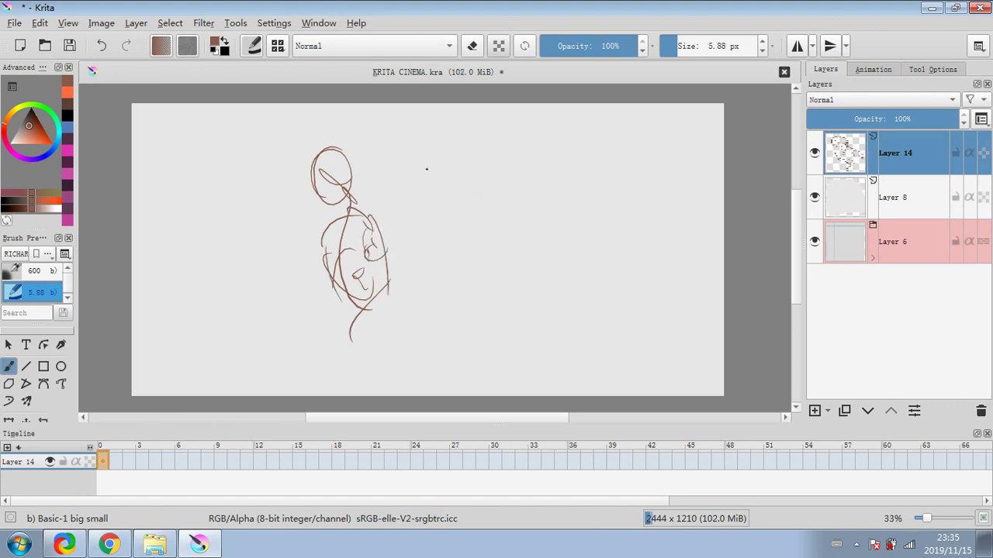
Step: Fade Layer 14 to 30% opacity and outline the figure's downward-looking face and short hair on a new layer
{"action": "left_click", "coordinate": [857, 118]}
{"action": "left_click", "coordinate": [814, 410]}
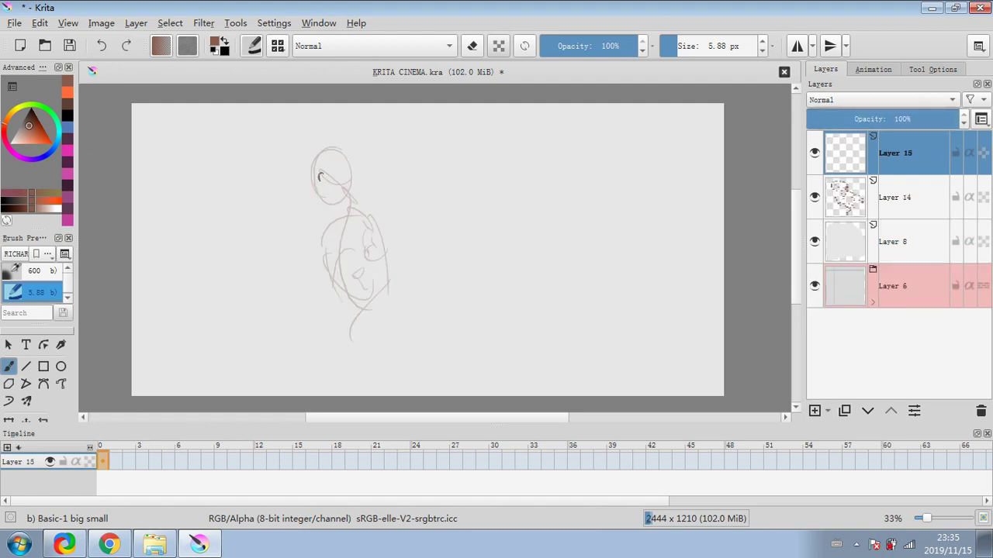
{"action": "left_click_drag", "start_coordinate": [318, 176], "coordinate": [340, 200]}
{"action": "mouse_move", "coordinate": [311, 164]}
{"action": "left_mouse_down"}
{"action": "mouse_move", "coordinate": [353, 155]}
{"action": "mouse_move", "coordinate": [368, 198]}
{"action": "mouse_move", "coordinate": [341, 195]}
{"action": "left_mouse_up"}
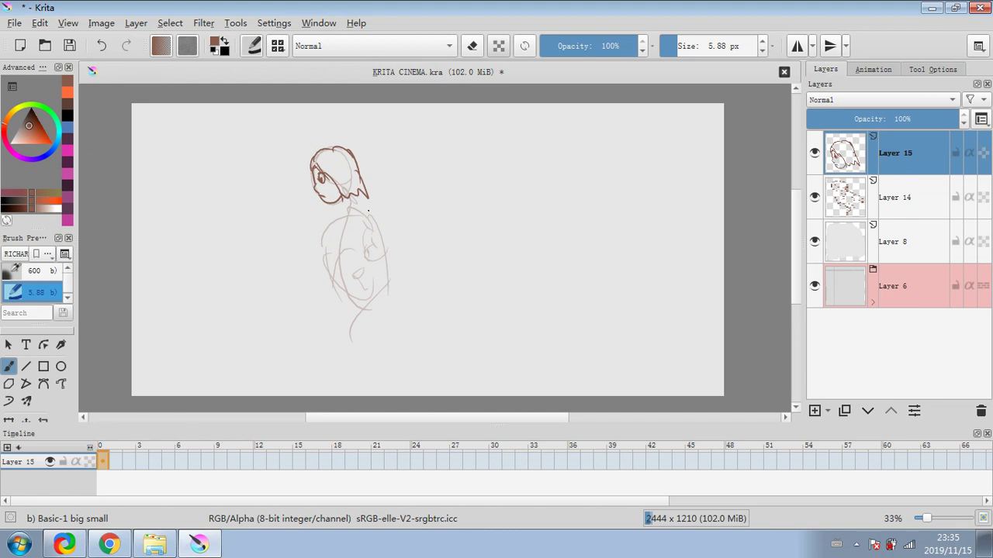
Step: Outline the figure's collar, arm, torso, waist and forward thigh over the faded construction
{"action": "mouse_move", "coordinate": [347, 210]}
{"action": "left_mouse_down"}
{"action": "mouse_move", "coordinate": [366, 202]}
{"action": "mouse_move", "coordinate": [383, 253]}
{"action": "mouse_move", "coordinate": [396, 249]}
{"action": "left_mouse_up"}
{"action": "left_click_drag", "start_coordinate": [372, 199], "coordinate": [378, 212]}
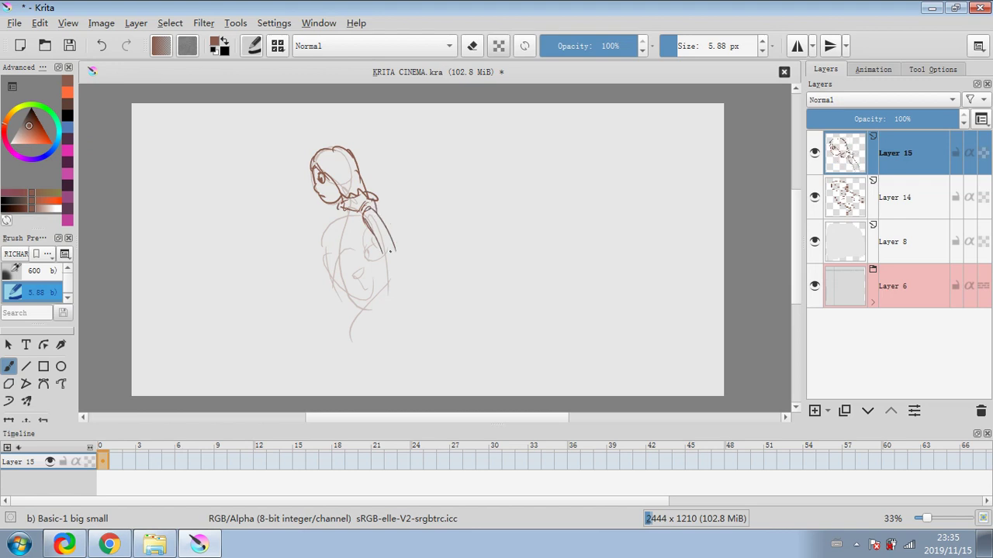
{"action": "left_click_drag", "start_coordinate": [379, 250], "coordinate": [386, 293]}
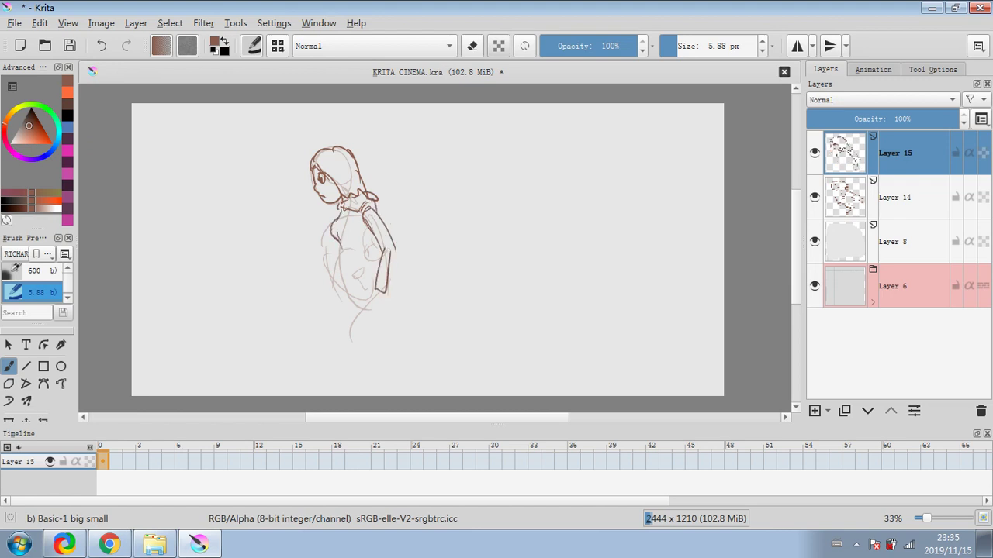
{"action": "mouse_move", "coordinate": [338, 239]}
{"action": "left_mouse_down"}
{"action": "mouse_move", "coordinate": [350, 277]}
{"action": "mouse_move", "coordinate": [384, 266]}
{"action": "mouse_move", "coordinate": [332, 340]}
{"action": "left_mouse_up"}
{"action": "left_click_drag", "start_coordinate": [378, 295], "coordinate": [342, 345]}
{"action": "left_click_drag", "start_coordinate": [344, 280], "coordinate": [346, 293]}
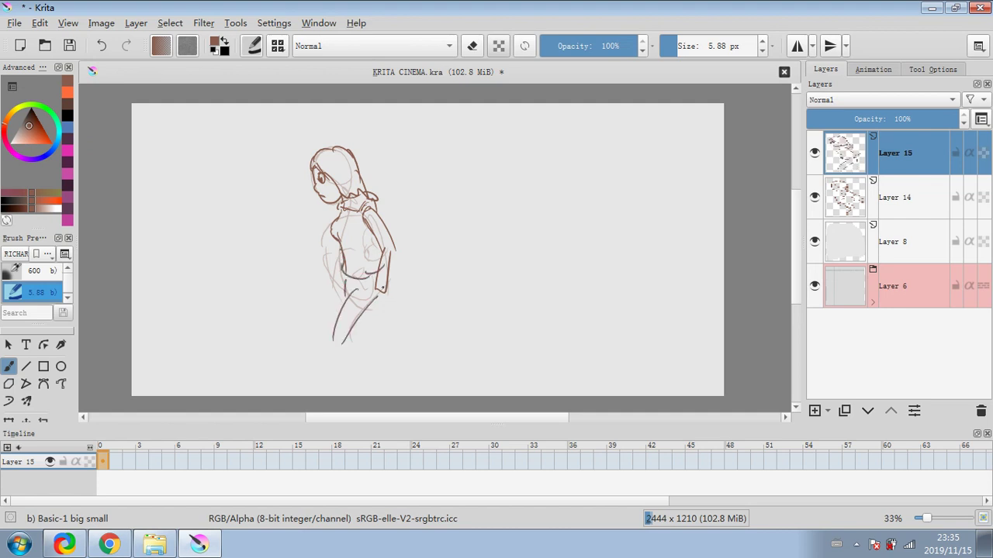
Step: Draw three orange curved guides around the head, chest and hips, and undo them
{"action": "left_click", "coordinate": [36, 138]}
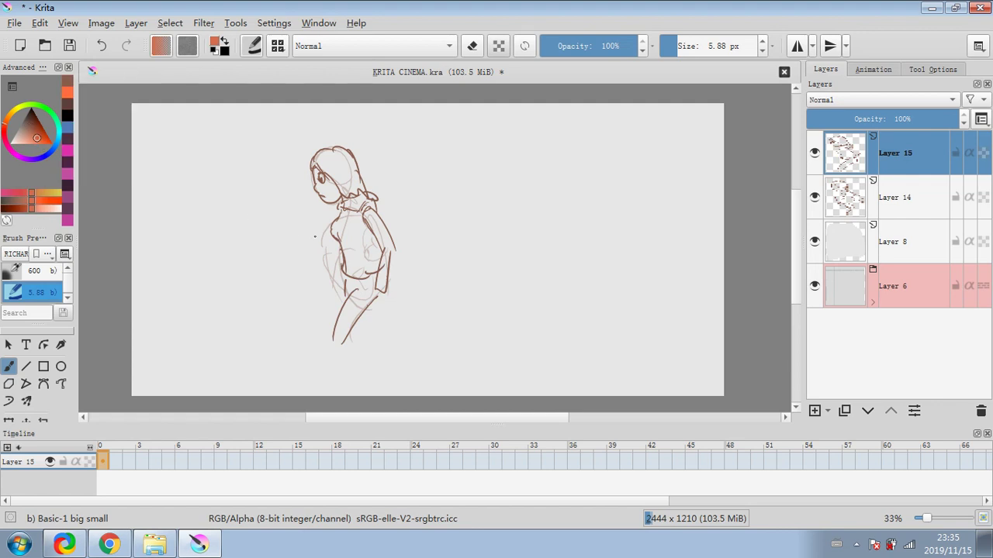
{"action": "mouse_move", "coordinate": [302, 224]}
{"action": "left_mouse_down"}
{"action": "mouse_move", "coordinate": [291, 236]}
{"action": "mouse_move", "coordinate": [419, 237]}
{"action": "mouse_move", "coordinate": [412, 227]}
{"action": "left_mouse_up"}
{"action": "mouse_move", "coordinate": [289, 157]}
{"action": "left_mouse_down"}
{"action": "mouse_move", "coordinate": [325, 183]}
{"action": "mouse_move", "coordinate": [393, 163]}
{"action": "left_mouse_up"}
{"action": "mouse_move", "coordinate": [295, 273]}
{"action": "left_mouse_down"}
{"action": "mouse_move", "coordinate": [377, 317]}
{"action": "mouse_move", "coordinate": [402, 285]}
{"action": "left_mouse_up"}
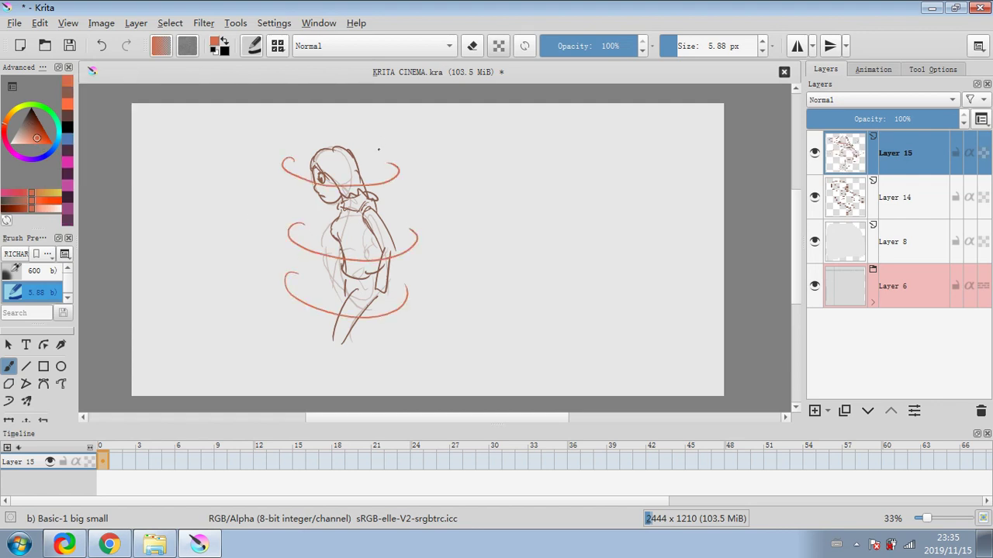
{"action": "left_click", "coordinate": [101, 45]}
{"action": "left_click", "coordinate": [102, 45]}
{"action": "left_click", "coordinate": [102, 45]}
Step: Draw three long orange horizontal guides across the head, chest and thighs, and undo them
{"action": "left_click_drag", "start_coordinate": [232, 158], "coordinate": [464, 164]}
{"action": "left_click_drag", "start_coordinate": [253, 231], "coordinate": [465, 233]}
{"action": "left_click_drag", "start_coordinate": [246, 305], "coordinate": [448, 312]}
{"action": "left_click", "coordinate": [108, 46]}
{"action": "left_click", "coordinate": [108, 47]}
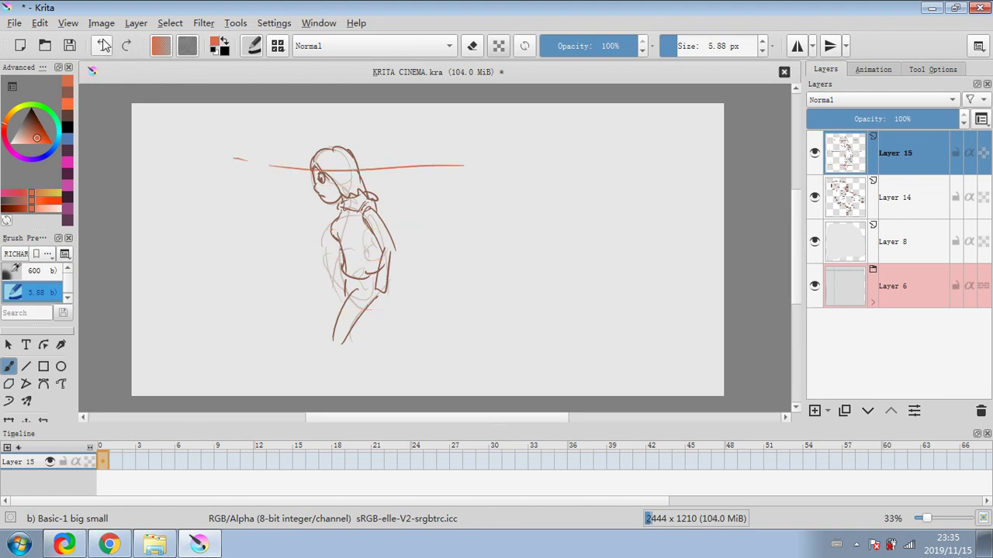
{"action": "left_click", "coordinate": [108, 47]}
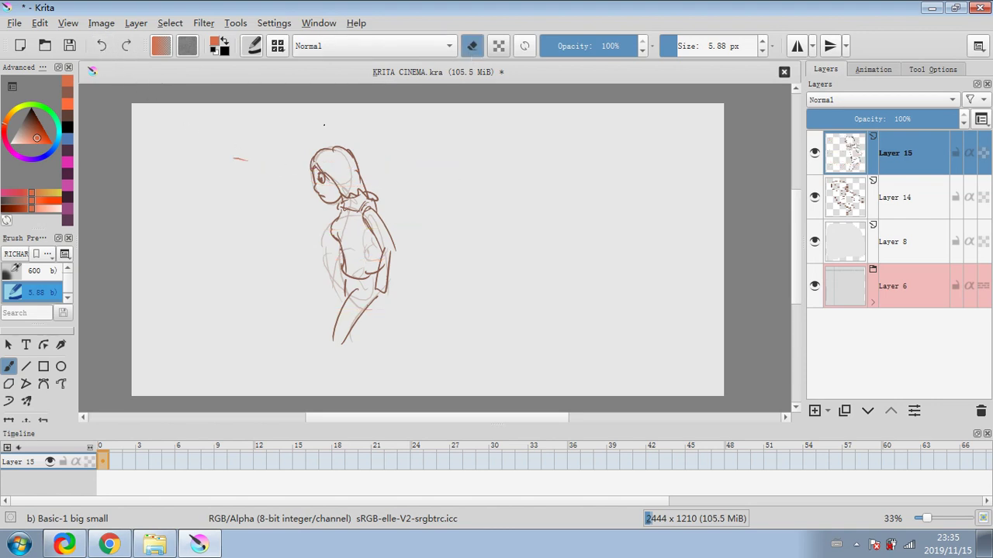
Step: Refine the chest, far arm and rear leg in dark brown, and hide the construction on Layer 14
{"action": "left_click", "coordinate": [28, 118]}
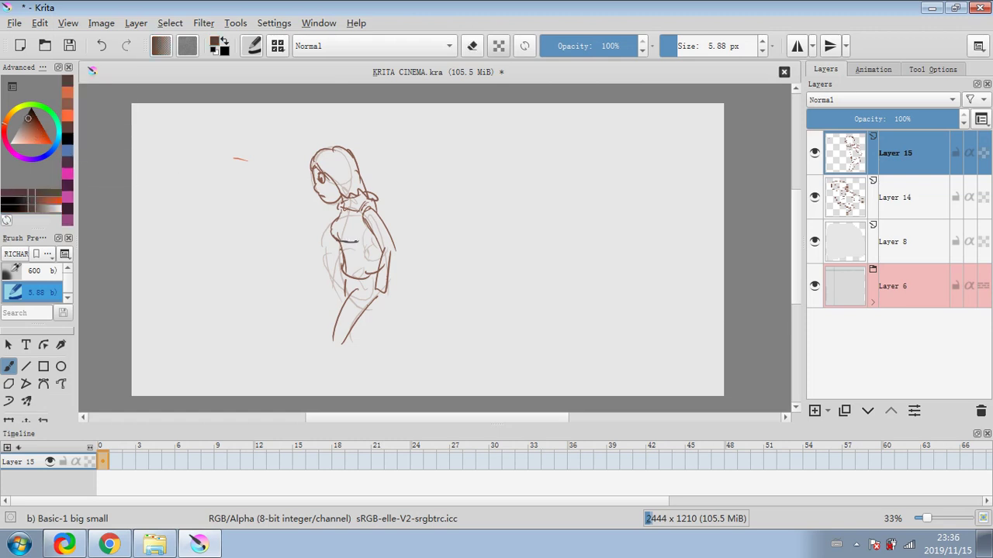
{"action": "mouse_move", "coordinate": [332, 224]}
{"action": "left_mouse_down"}
{"action": "mouse_move", "coordinate": [343, 241]}
{"action": "mouse_move", "coordinate": [337, 271]}
{"action": "left_mouse_up"}
{"action": "left_click", "coordinate": [815, 197]}
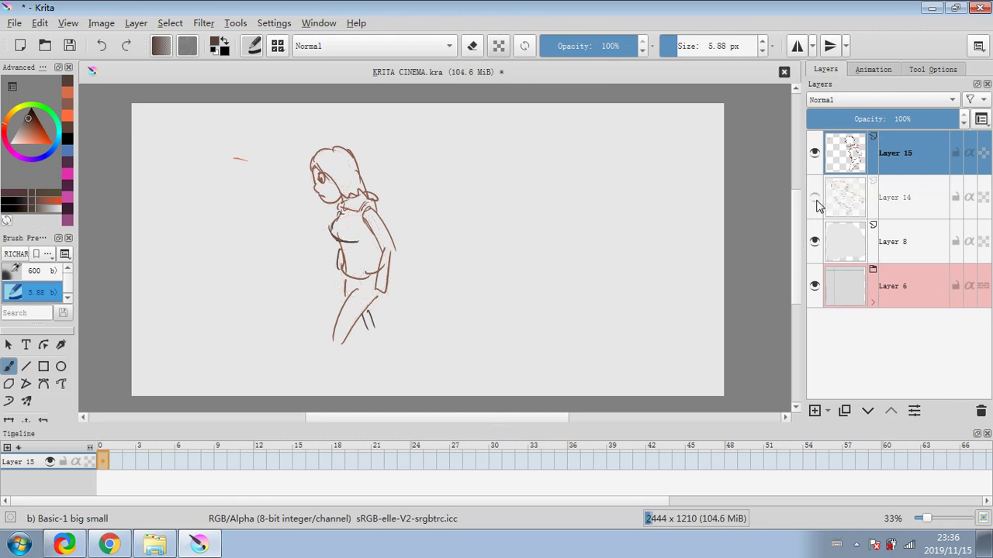
Step: Delete Layer 15 and Layer 14 with the figure and its construction, and add three new paint layers
{"action": "left_click", "coordinate": [980, 410]}
{"action": "left_click", "coordinate": [814, 153]}
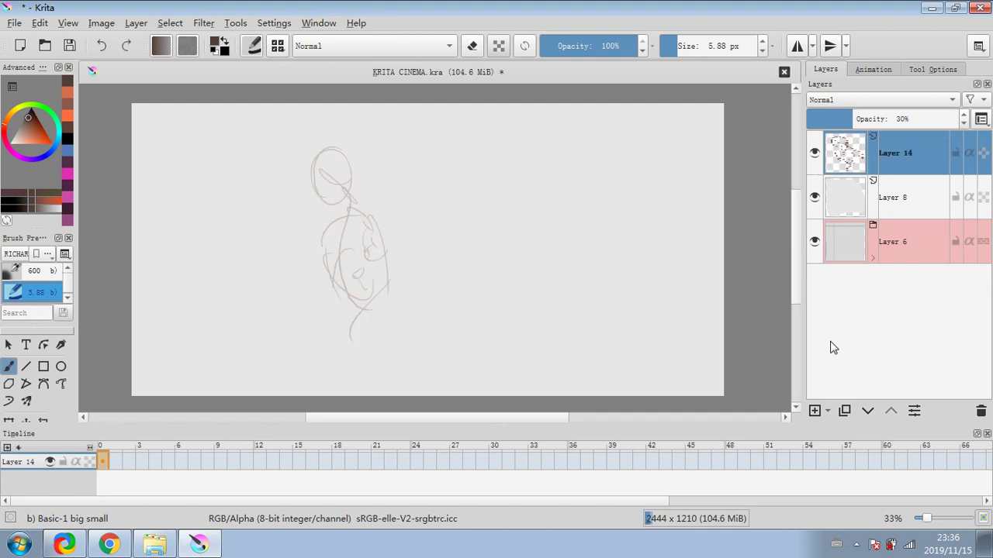
{"action": "left_click", "coordinate": [815, 410]}
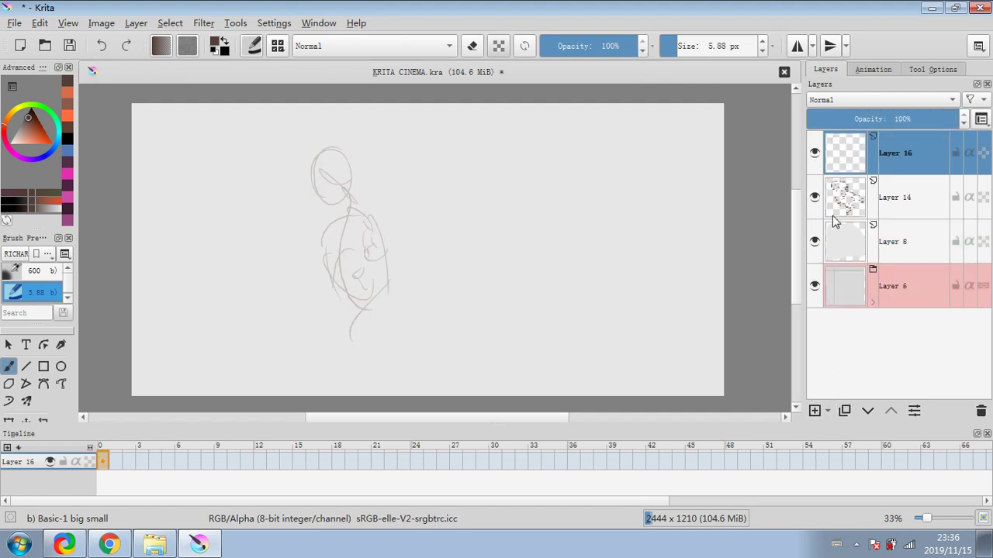
{"action": "left_click", "coordinate": [877, 199]}
{"action": "left_click", "coordinate": [980, 410]}
{"action": "left_click", "coordinate": [919, 161]}
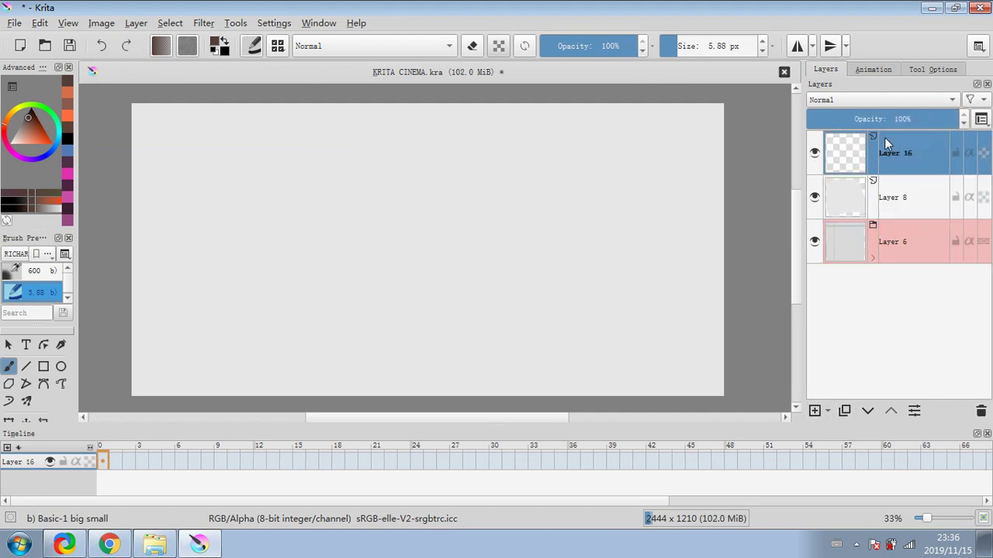
{"action": "left_click", "coordinate": [814, 410]}
{"action": "left_click", "coordinate": [814, 410]}
Step: Sketch a head circle, torso and foreshortened arm on Layer 16 at 30% opacity with a 10.37 px brush
{"action": "left_click", "coordinate": [896, 242]}
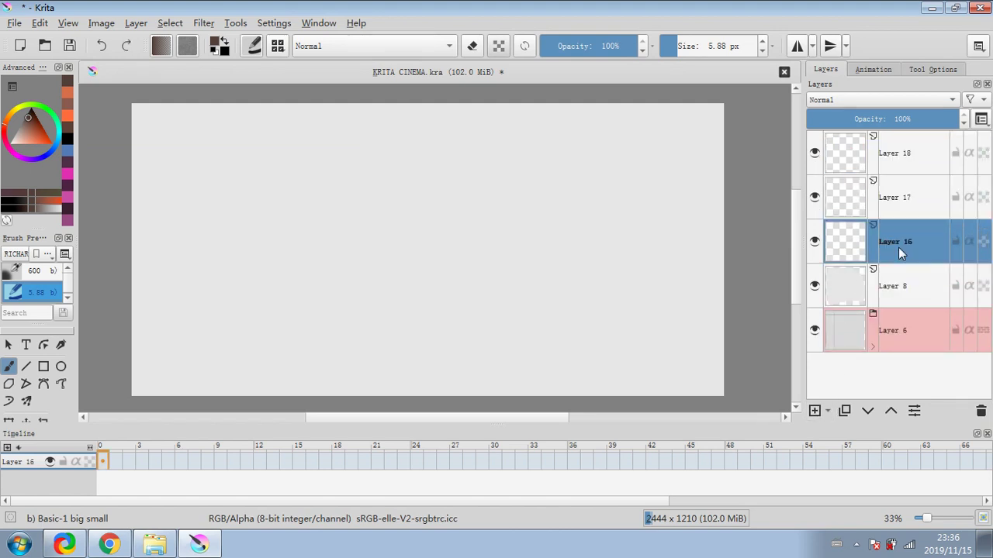
{"action": "left_click_drag", "start_coordinate": [685, 48], "coordinate": [696, 48]}
{"action": "mouse_move", "coordinate": [372, 210]}
{"action": "left_mouse_down"}
{"action": "mouse_move", "coordinate": [329, 203]}
{"action": "mouse_move", "coordinate": [373, 209]}
{"action": "mouse_move", "coordinate": [361, 293]}
{"action": "left_mouse_up"}
{"action": "left_click", "coordinate": [853, 120]}
{"action": "left_click", "coordinate": [690, 48]}
{"action": "mouse_move", "coordinate": [335, 233]}
{"action": "left_mouse_down"}
{"action": "mouse_move", "coordinate": [347, 308]}
{"action": "mouse_move", "coordinate": [333, 333]}
{"action": "mouse_move", "coordinate": [308, 248]}
{"action": "mouse_move", "coordinate": [289, 271]}
{"action": "left_mouse_up"}
{"action": "left_click_drag", "start_coordinate": [292, 233], "coordinate": [318, 242]}
{"action": "left_click_drag", "start_coordinate": [344, 261], "coordinate": [308, 283]}
{"action": "left_click_drag", "start_coordinate": [332, 240], "coordinate": [363, 236]}
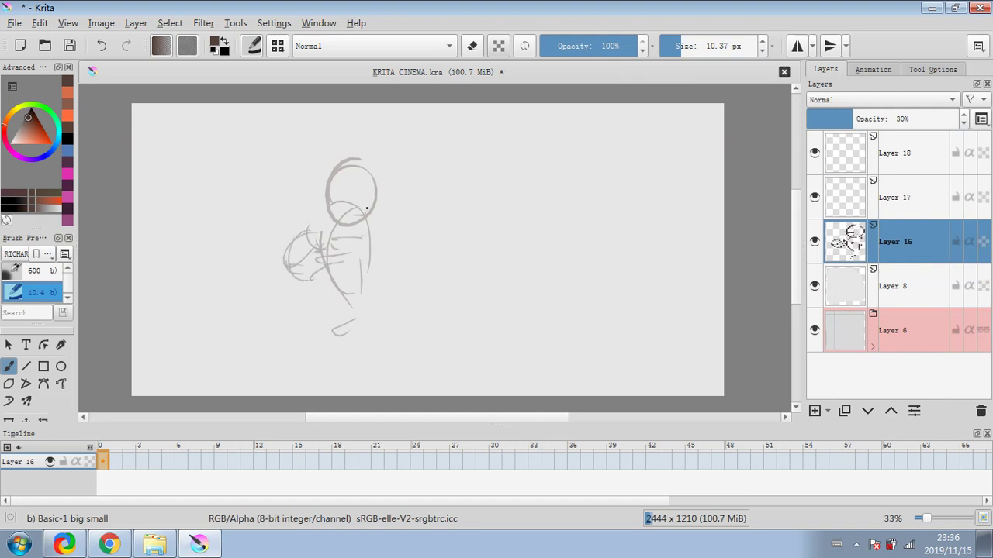
Step: Add the neck and shoulder line, rounded hips and first bent leg shapes to the Layer 16 figure
{"action": "left_click_drag", "start_coordinate": [368, 186], "coordinate": [334, 276]}
{"action": "left_click_drag", "start_coordinate": [329, 287], "coordinate": [301, 307]}
{"action": "mouse_move", "coordinate": [297, 310]}
{"action": "left_mouse_down"}
{"action": "mouse_move", "coordinate": [317, 313]}
{"action": "mouse_move", "coordinate": [307, 344]}
{"action": "left_mouse_up"}
{"action": "left_click_drag", "start_coordinate": [334, 358], "coordinate": [302, 387]}
{"action": "left_click_drag", "start_coordinate": [310, 294], "coordinate": [369, 354]}
{"action": "left_click_drag", "start_coordinate": [362, 375], "coordinate": [363, 393]}
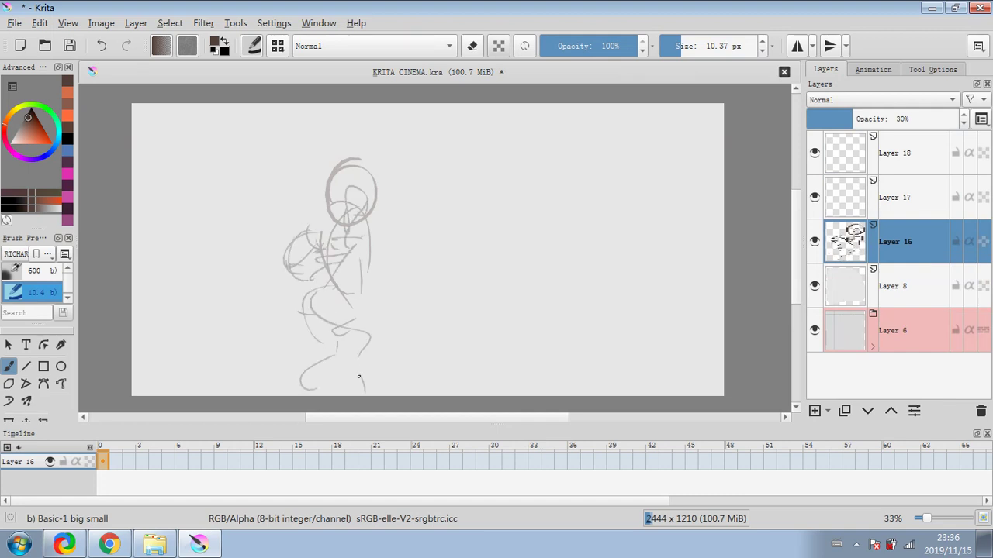
Step: Sketch a long curve across the hips and extend both legs down to the canvas's lower edge
{"action": "left_click_drag", "start_coordinate": [338, 301], "coordinate": [380, 340]}
{"action": "left_click_drag", "start_coordinate": [382, 340], "coordinate": [388, 375]}
{"action": "mouse_move", "coordinate": [321, 302]}
{"action": "left_mouse_down"}
{"action": "mouse_move", "coordinate": [344, 294]}
{"action": "mouse_move", "coordinate": [323, 395]}
{"action": "left_mouse_up"}
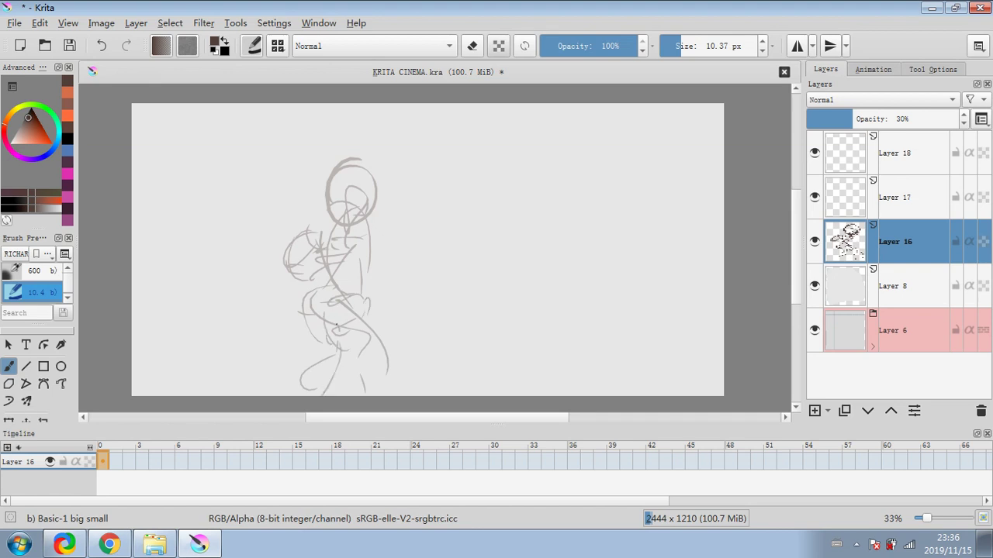
{"action": "left_click_drag", "start_coordinate": [339, 322], "coordinate": [306, 387]}
{"action": "left_click_drag", "start_coordinate": [355, 330], "coordinate": [381, 396]}
{"action": "left_click_drag", "start_coordinate": [332, 309], "coordinate": [307, 374]}
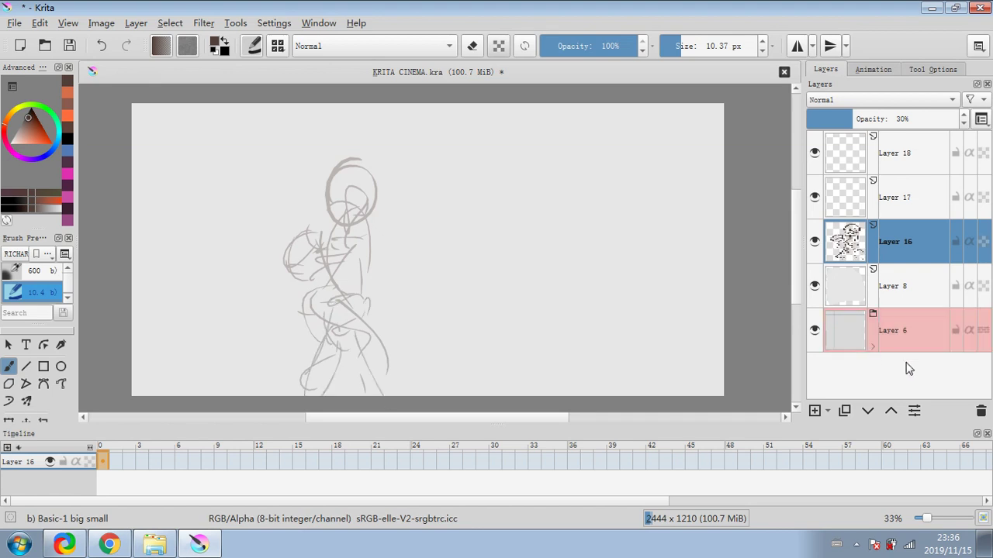
Step: Delete Layer 16 and sketch a new figure's head oval and overlapping chest and hip shapes on Layer 8
{"action": "left_click", "coordinate": [980, 411]}
{"action": "left_click_drag", "start_coordinate": [397, 147], "coordinate": [372, 232]}
{"action": "left_click_drag", "start_coordinate": [409, 183], "coordinate": [423, 218]}
{"action": "left_click_drag", "start_coordinate": [377, 239], "coordinate": [400, 242]}
{"action": "left_click_drag", "start_coordinate": [399, 205], "coordinate": [372, 226]}
{"action": "left_click_drag", "start_coordinate": [370, 233], "coordinate": [397, 246]}
{"action": "left_click_drag", "start_coordinate": [394, 206], "coordinate": [391, 276]}
{"action": "left_click_drag", "start_coordinate": [398, 220], "coordinate": [394, 279]}
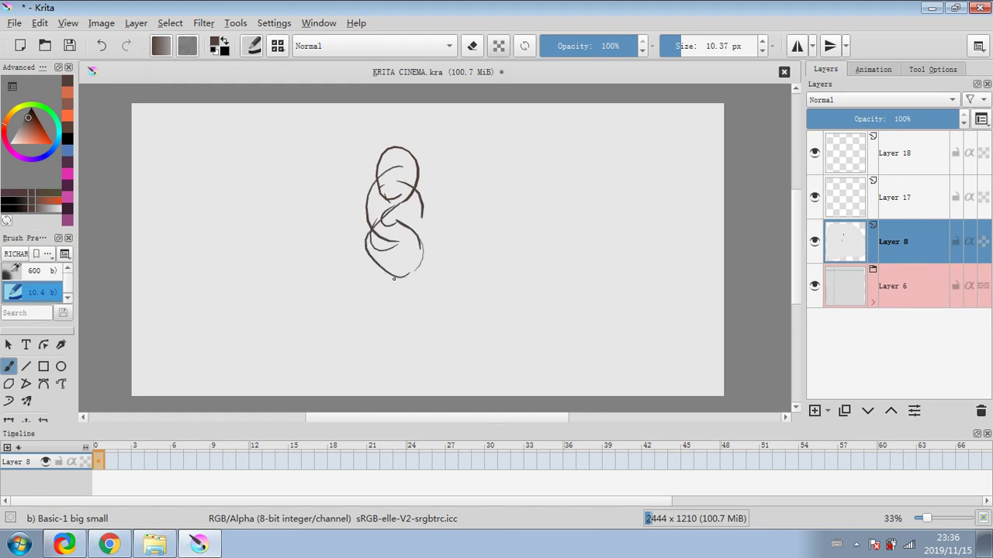
{"action": "mouse_move", "coordinate": [409, 221]}
{"action": "left_mouse_down"}
{"action": "mouse_move", "coordinate": [443, 197]}
{"action": "mouse_move", "coordinate": [415, 219]}
{"action": "left_mouse_up"}
Step: Add a raised arm, a foreshortened block arm, hip contours, a lifted leg and the standing knee to the figure
{"action": "mouse_move", "coordinate": [333, 166]}
{"action": "left_mouse_down"}
{"action": "mouse_move", "coordinate": [341, 167]}
{"action": "mouse_move", "coordinate": [334, 190]}
{"action": "mouse_move", "coordinate": [385, 196]}
{"action": "mouse_move", "coordinate": [425, 225]}
{"action": "mouse_move", "coordinate": [447, 197]}
{"action": "left_mouse_up"}
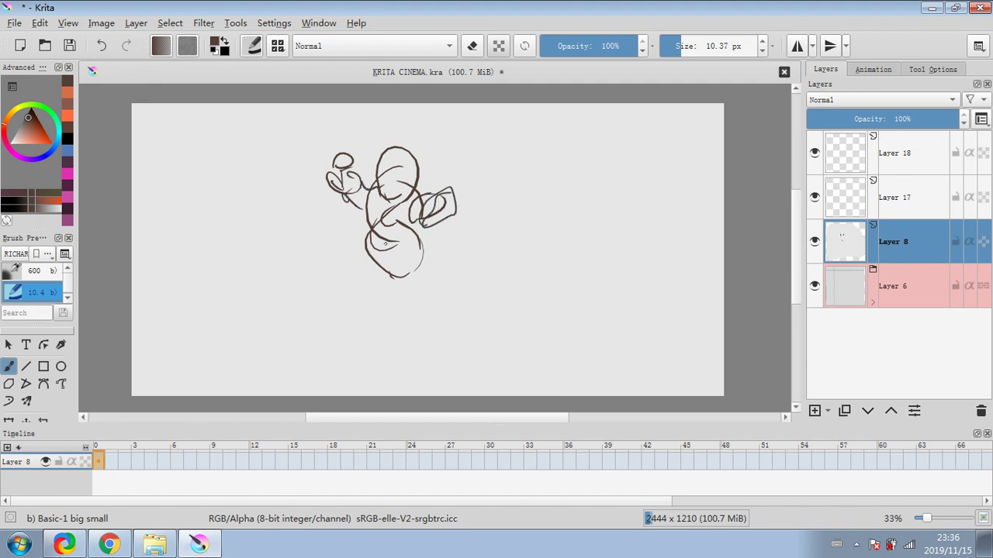
{"action": "mouse_move", "coordinate": [370, 253]}
{"action": "left_mouse_down"}
{"action": "mouse_move", "coordinate": [380, 273]}
{"action": "mouse_move", "coordinate": [402, 276]}
{"action": "left_mouse_up"}
{"action": "left_click_drag", "start_coordinate": [374, 233], "coordinate": [411, 275]}
{"action": "mouse_move", "coordinate": [366, 251]}
{"action": "left_mouse_down"}
{"action": "mouse_move", "coordinate": [398, 278]}
{"action": "mouse_move", "coordinate": [418, 270]}
{"action": "mouse_move", "coordinate": [383, 309]}
{"action": "mouse_move", "coordinate": [423, 335]}
{"action": "left_mouse_up"}
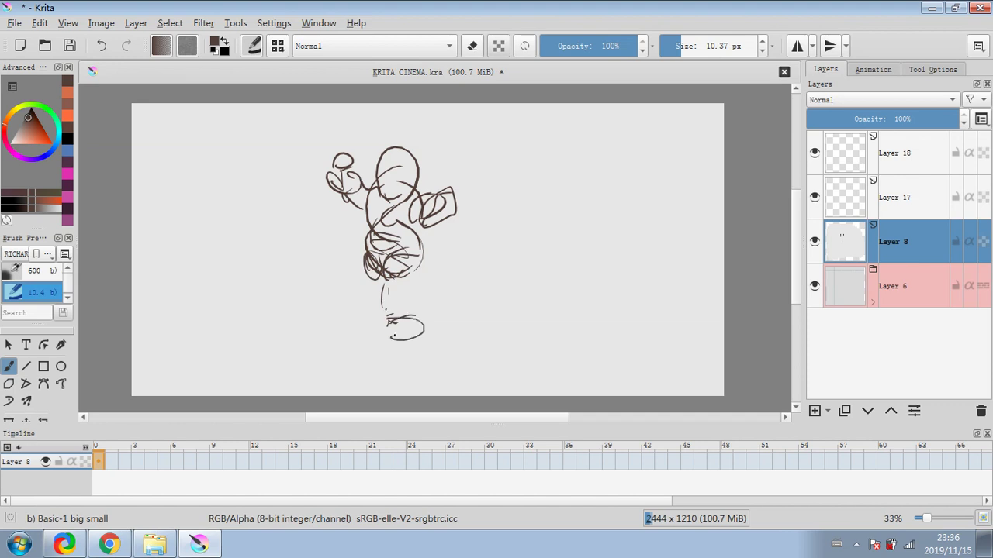
Step: Complete the standing leg and foot, and rework the shapes of the head and the forward fist
{"action": "left_click_drag", "start_coordinate": [419, 268], "coordinate": [424, 318]}
{"action": "left_click_drag", "start_coordinate": [389, 325], "coordinate": [405, 380]}
{"action": "left_click_drag", "start_coordinate": [414, 345], "coordinate": [417, 388]}
{"action": "left_click_drag", "start_coordinate": [391, 348], "coordinate": [399, 394]}
{"action": "left_click_drag", "start_coordinate": [402, 388], "coordinate": [420, 394]}
{"action": "mouse_move", "coordinate": [376, 188]}
{"action": "left_mouse_down"}
{"action": "mouse_move", "coordinate": [401, 195]}
{"action": "mouse_move", "coordinate": [399, 136]}
{"action": "mouse_move", "coordinate": [419, 183]}
{"action": "mouse_move", "coordinate": [414, 155]}
{"action": "left_mouse_up"}
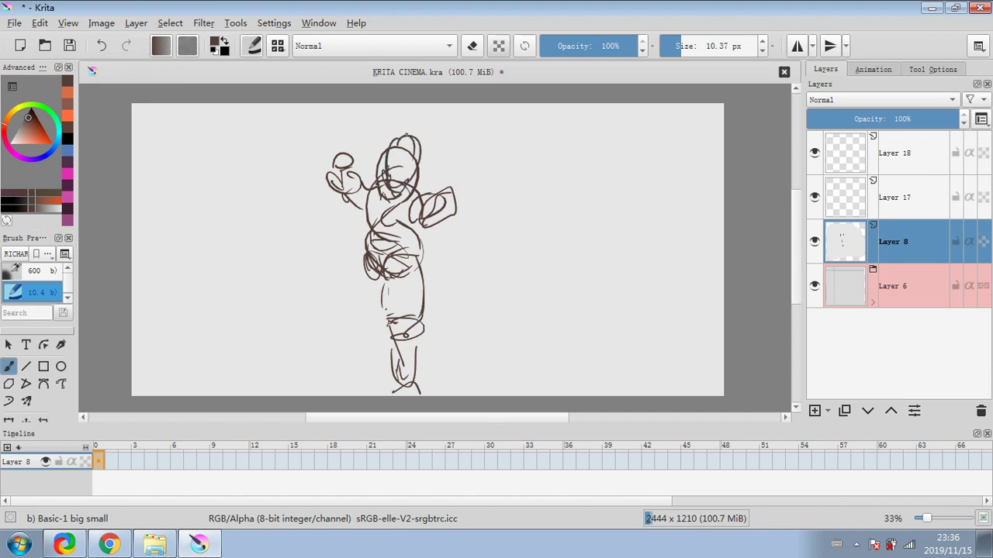
{"action": "mouse_move", "coordinate": [437, 201]}
{"action": "left_mouse_down"}
{"action": "mouse_move", "coordinate": [450, 231]}
{"action": "mouse_move", "coordinate": [431, 191]}
{"action": "left_mouse_up"}
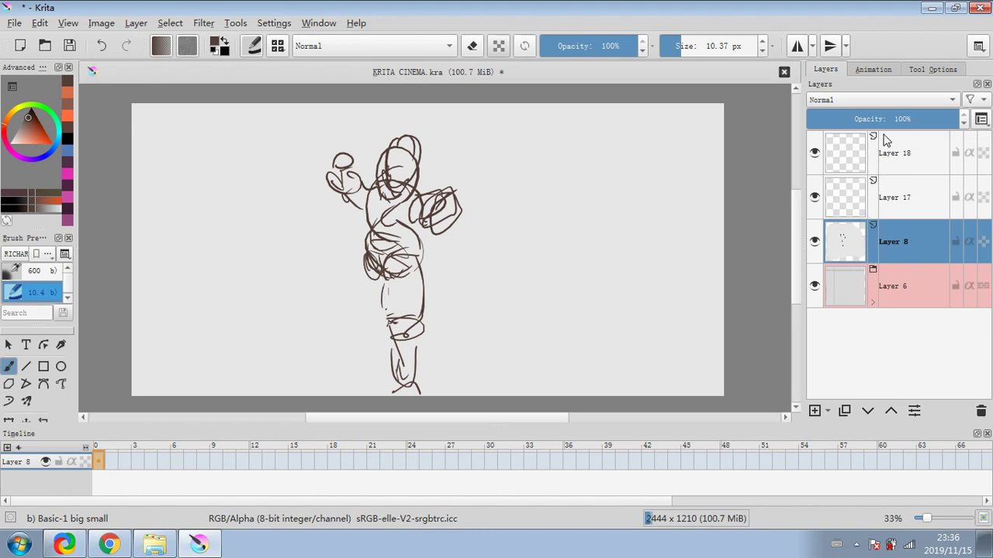
Step: Lower the opacity of Layer 8 and switch to Layer 17 with a 7.48 px brush
{"action": "left_click", "coordinate": [860, 125]}
{"action": "left_click", "coordinate": [905, 197]}
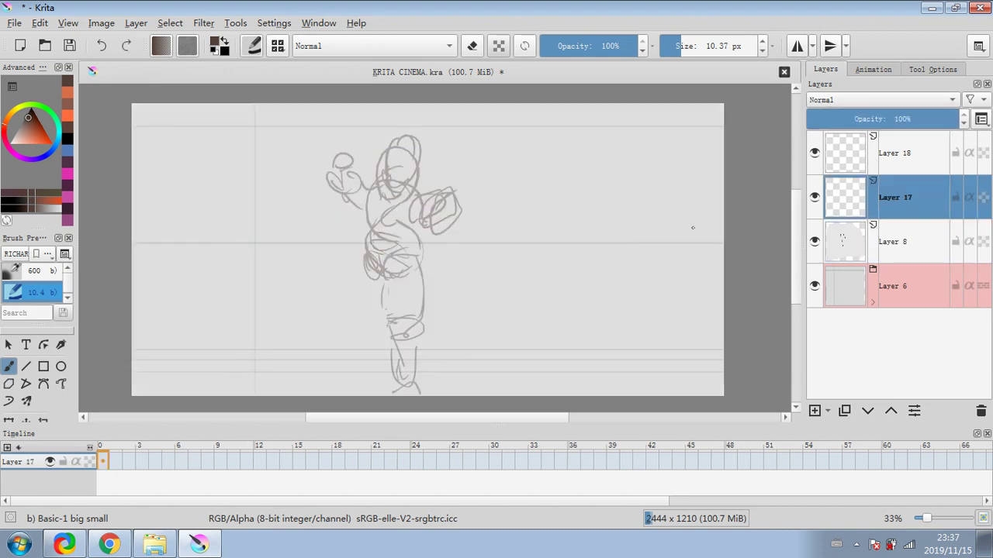
{"action": "left_click", "coordinate": [676, 46]}
Step: Outline the head with its jagged fringe, the raised arm with its hand, and the foreshortened fist on Layer 17
{"action": "left_click_drag", "start_coordinate": [385, 171], "coordinate": [397, 194]}
{"action": "left_click_drag", "start_coordinate": [386, 150], "coordinate": [387, 186]}
{"action": "mouse_move", "coordinate": [394, 152]}
{"action": "left_mouse_down"}
{"action": "mouse_move", "coordinate": [420, 179]}
{"action": "mouse_move", "coordinate": [400, 195]}
{"action": "mouse_move", "coordinate": [332, 161]}
{"action": "mouse_move", "coordinate": [337, 188]}
{"action": "mouse_move", "coordinate": [351, 192]}
{"action": "left_mouse_up"}
{"action": "mouse_move", "coordinate": [350, 175]}
{"action": "left_mouse_down"}
{"action": "mouse_move", "coordinate": [356, 206]}
{"action": "mouse_move", "coordinate": [427, 194]}
{"action": "mouse_move", "coordinate": [434, 205]}
{"action": "mouse_move", "coordinate": [452, 191]}
{"action": "mouse_move", "coordinate": [457, 225]}
{"action": "mouse_move", "coordinate": [439, 214]}
{"action": "mouse_move", "coordinate": [431, 226]}
{"action": "left_mouse_up"}
{"action": "mouse_move", "coordinate": [434, 191]}
{"action": "left_mouse_down"}
{"action": "mouse_move", "coordinate": [421, 200]}
{"action": "mouse_move", "coordinate": [435, 225]}
{"action": "left_mouse_up"}
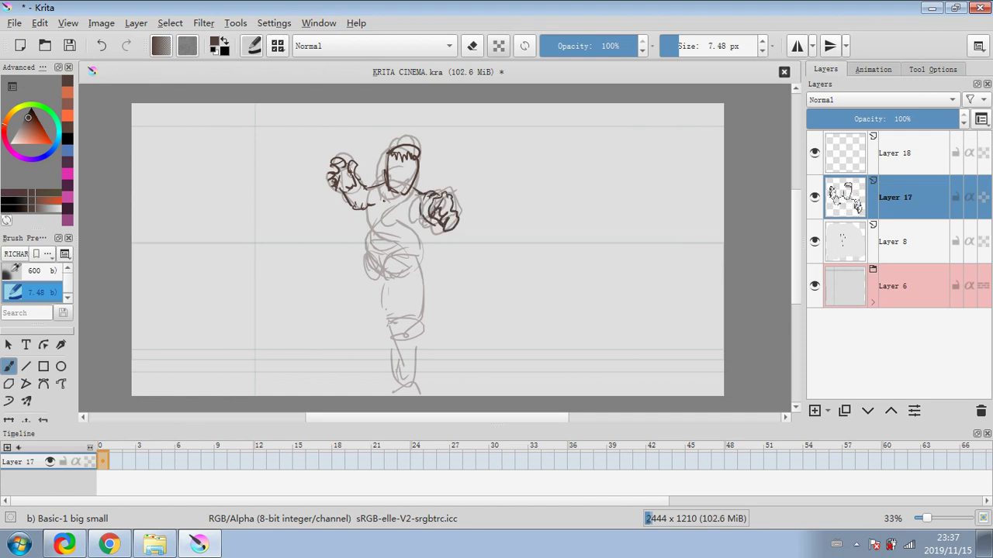
Step: Outline the shirt, the lifted leg and foot, and the standing leg down to the ankle
{"action": "mouse_move", "coordinate": [374, 206]}
{"action": "left_mouse_down"}
{"action": "mouse_move", "coordinate": [370, 238]}
{"action": "mouse_move", "coordinate": [416, 248]}
{"action": "mouse_move", "coordinate": [413, 219]}
{"action": "left_mouse_up"}
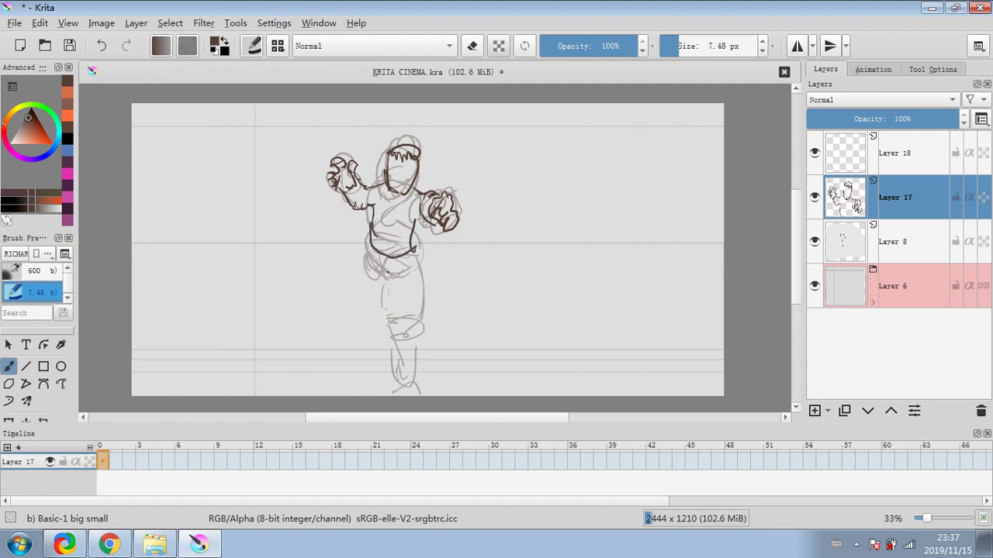
{"action": "left_click_drag", "start_coordinate": [372, 246], "coordinate": [373, 291]}
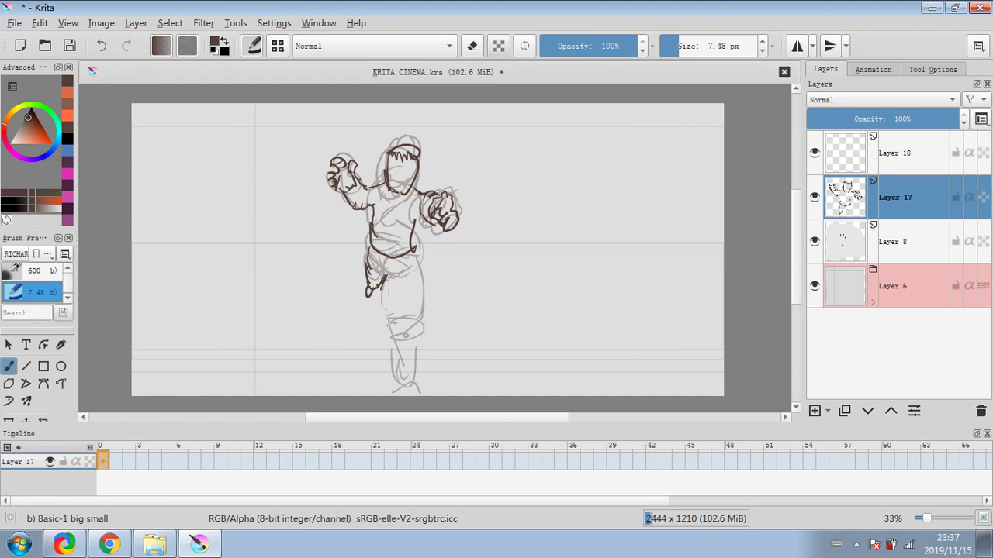
{"action": "left_click_drag", "start_coordinate": [388, 268], "coordinate": [383, 306]}
{"action": "mouse_move", "coordinate": [411, 252]}
{"action": "left_mouse_down"}
{"action": "mouse_move", "coordinate": [423, 306]}
{"action": "mouse_move", "coordinate": [395, 319]}
{"action": "mouse_move", "coordinate": [394, 341]}
{"action": "left_mouse_up"}
{"action": "mouse_move", "coordinate": [418, 304]}
{"action": "left_mouse_down"}
{"action": "mouse_move", "coordinate": [411, 377]}
{"action": "mouse_move", "coordinate": [397, 394]}
{"action": "left_mouse_up"}
{"action": "left_click_drag", "start_coordinate": [418, 377], "coordinate": [410, 394]}
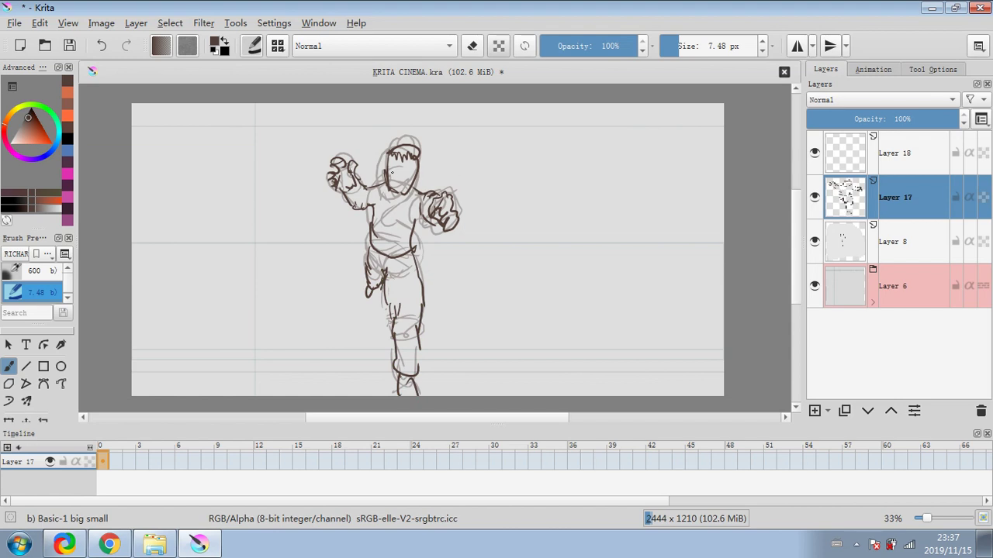
Step: Draw the brow, eyes and mouth on the face, and check the outline with Layer 8 briefly hidden
{"action": "left_click_drag", "start_coordinate": [404, 167], "coordinate": [411, 170]}
{"action": "left_click_drag", "start_coordinate": [388, 166], "coordinate": [414, 168]}
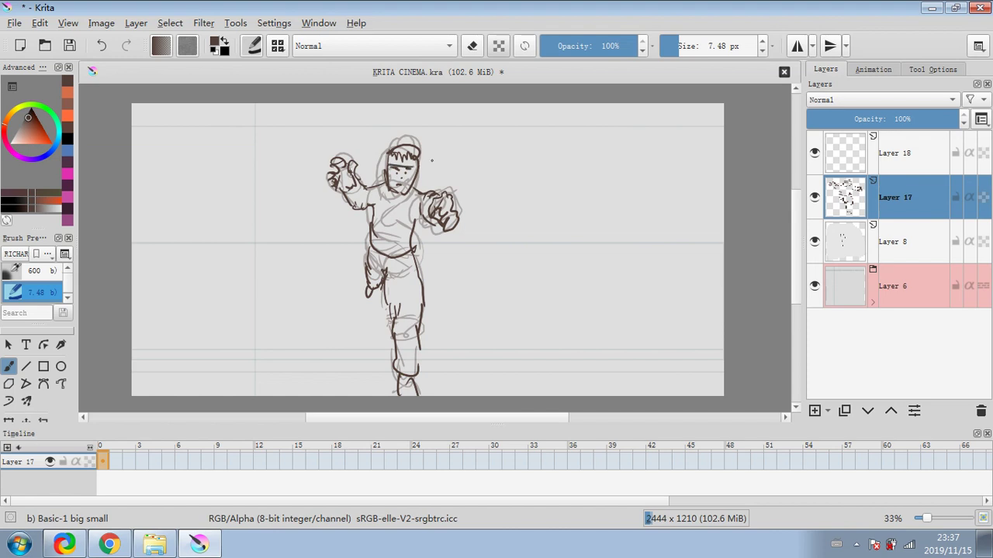
{"action": "left_click", "coordinate": [814, 241]}
{"action": "left_click", "coordinate": [814, 241]}
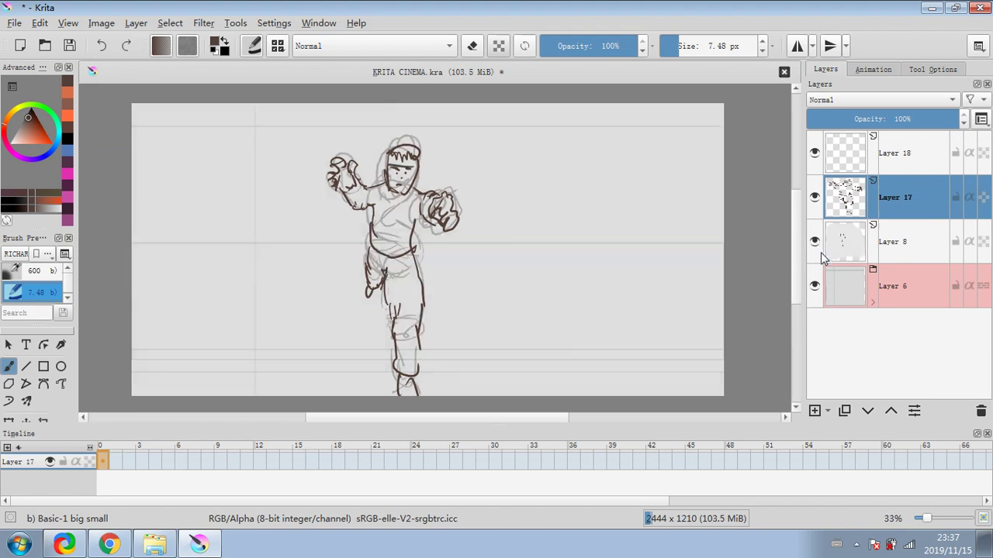